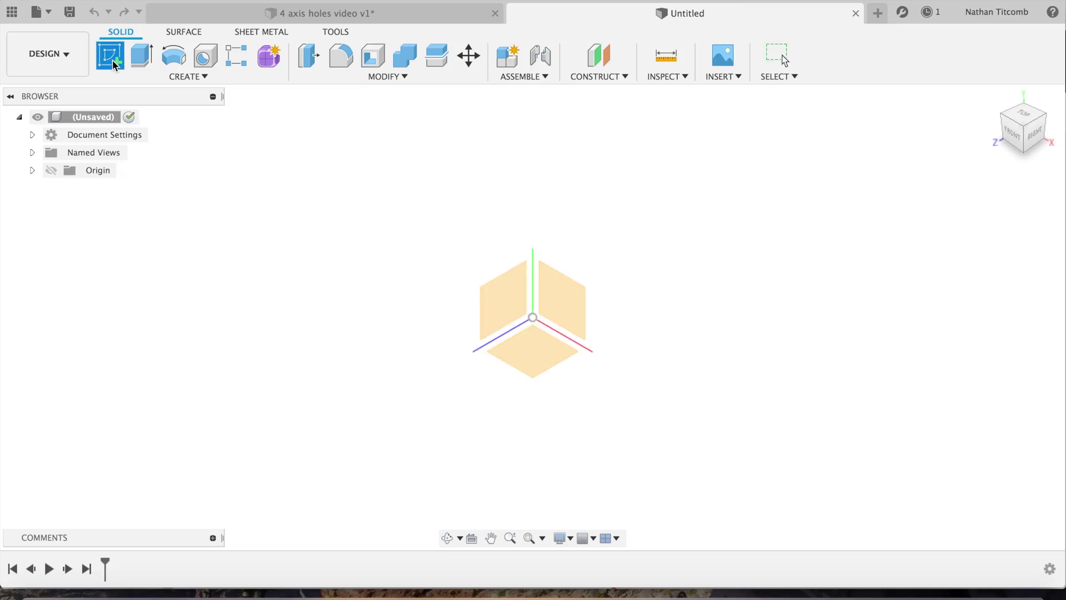
# Begin a new sketch on the bottom (XZ) origin plane of the empty design
pyautogui.click(536, 350)
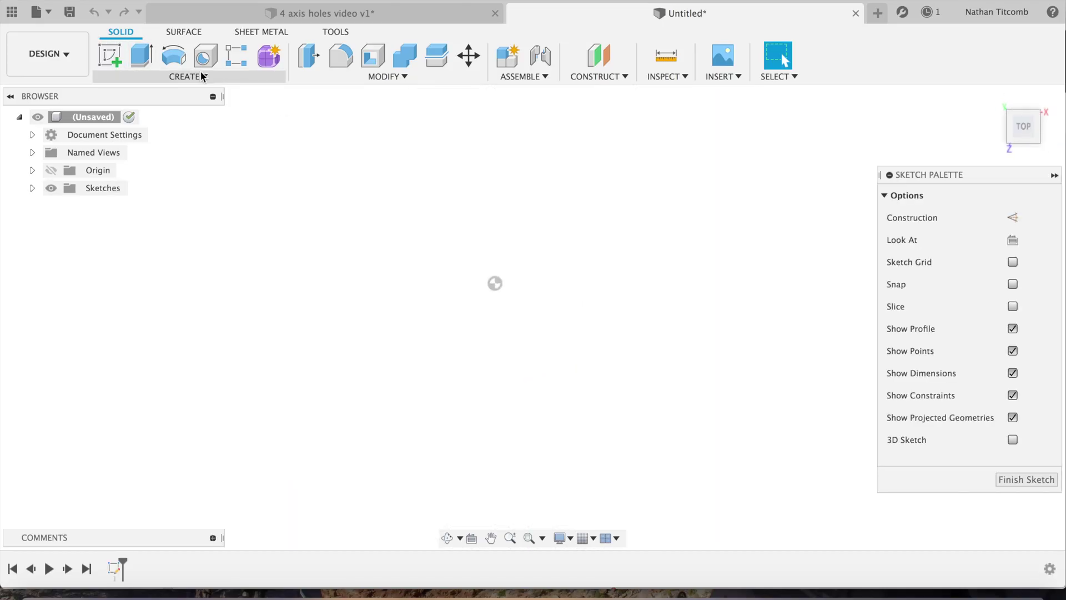
# Draw a 3 in diameter circle centred on the origin and finish the sketch
pyautogui.click(172, 57)
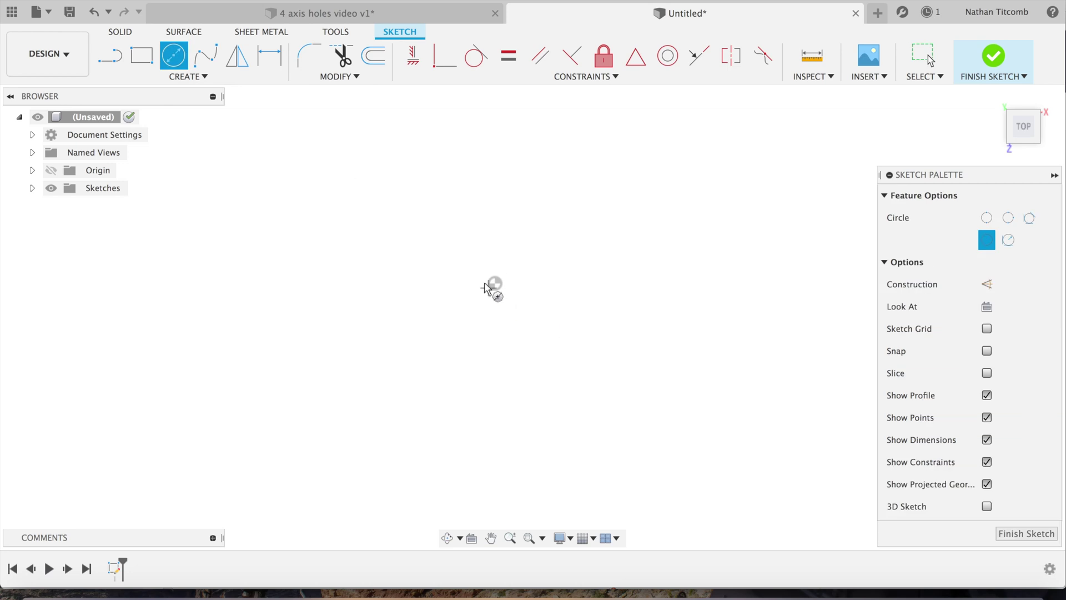
pyautogui.click(492, 284)
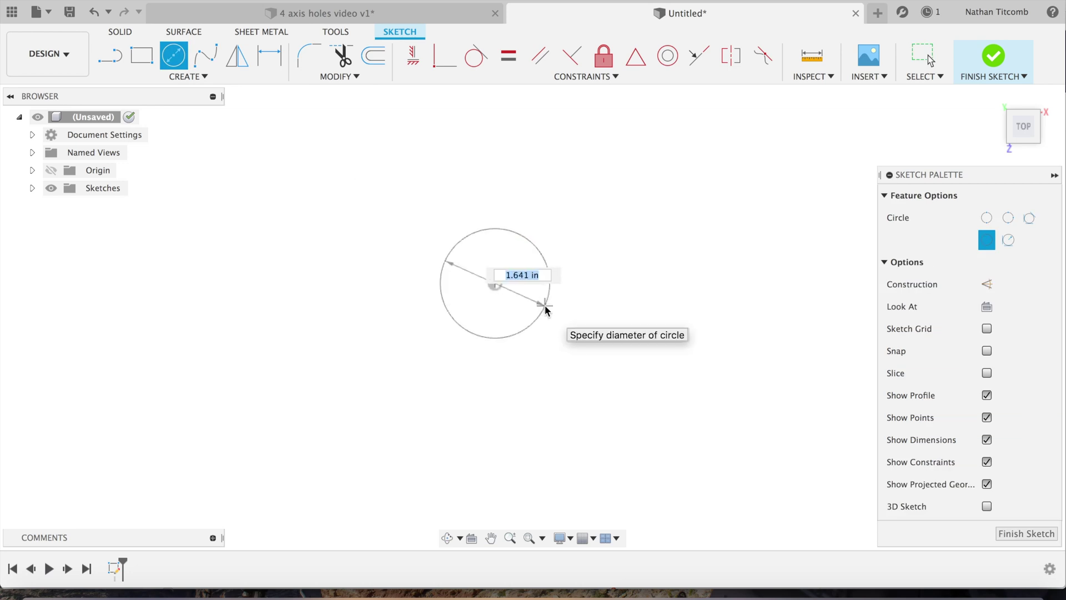
pyautogui.write('3')
pyautogui.press('Return')
pyautogui.press('Escape')
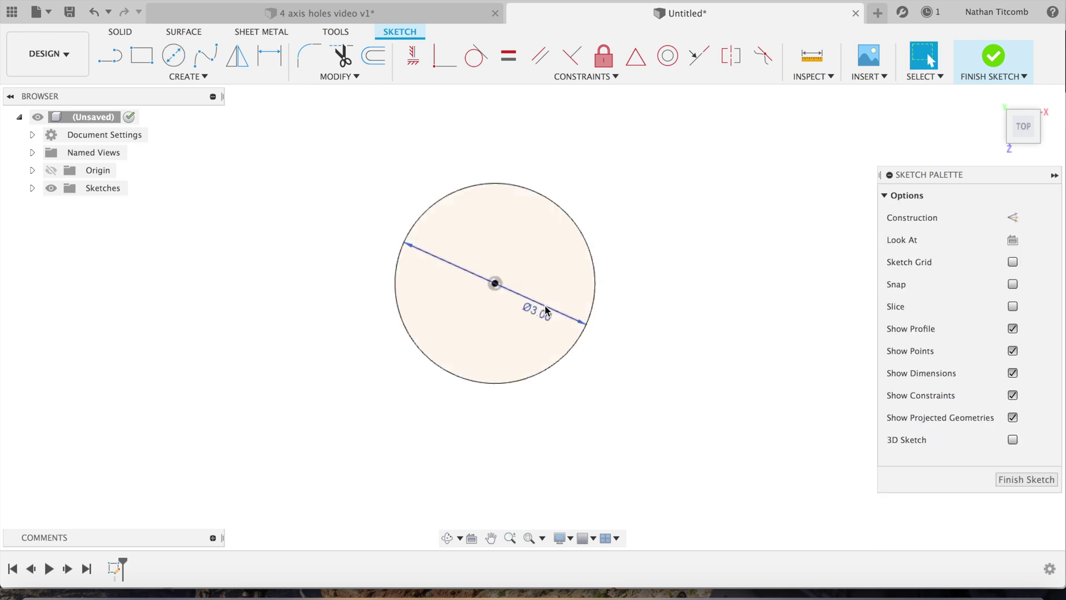
pyautogui.click(1016, 479)
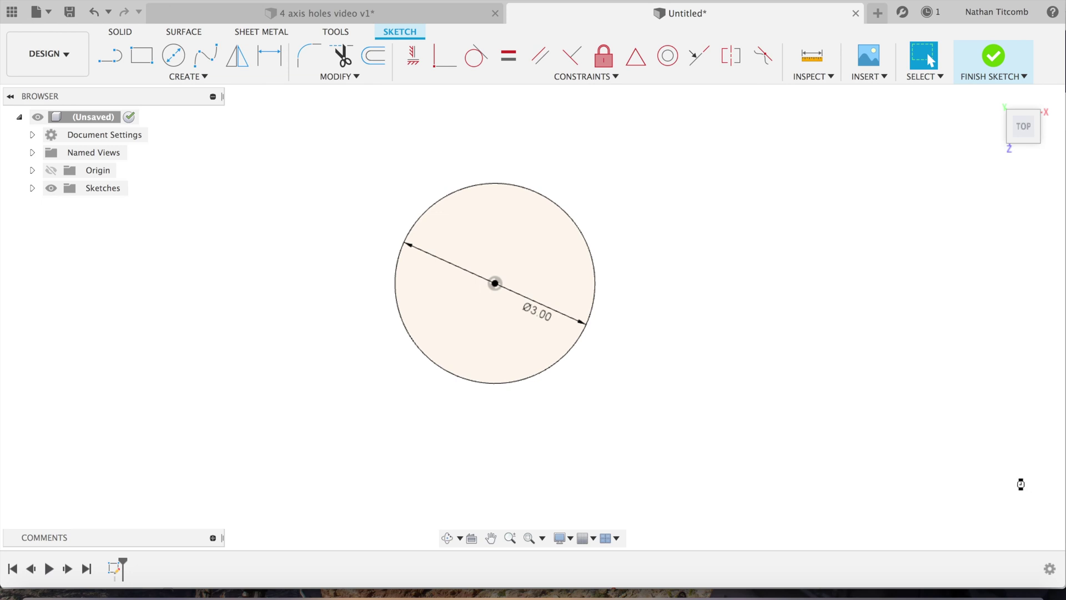
# Extrude the circle profile 3.5 in to form the cylinder
pyautogui.click(563, 357)
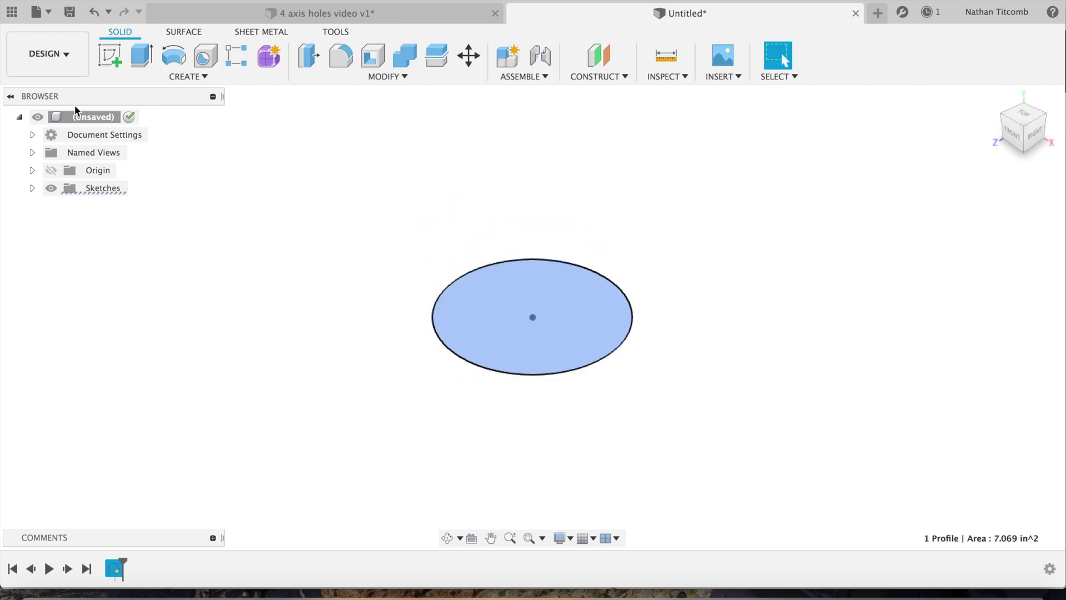
pyautogui.click(186, 77)
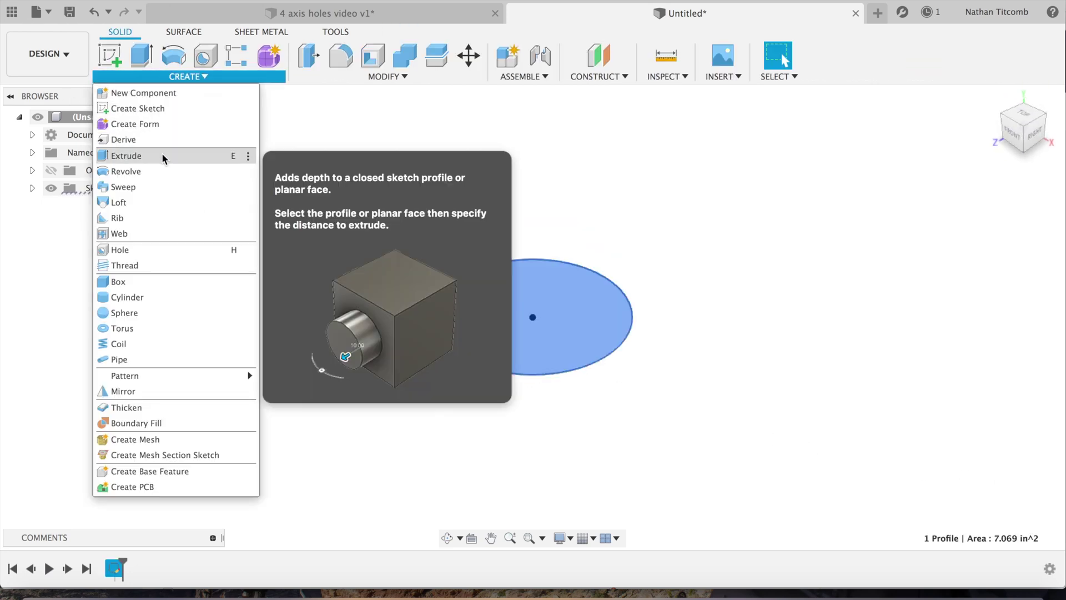
pyautogui.click(163, 156)
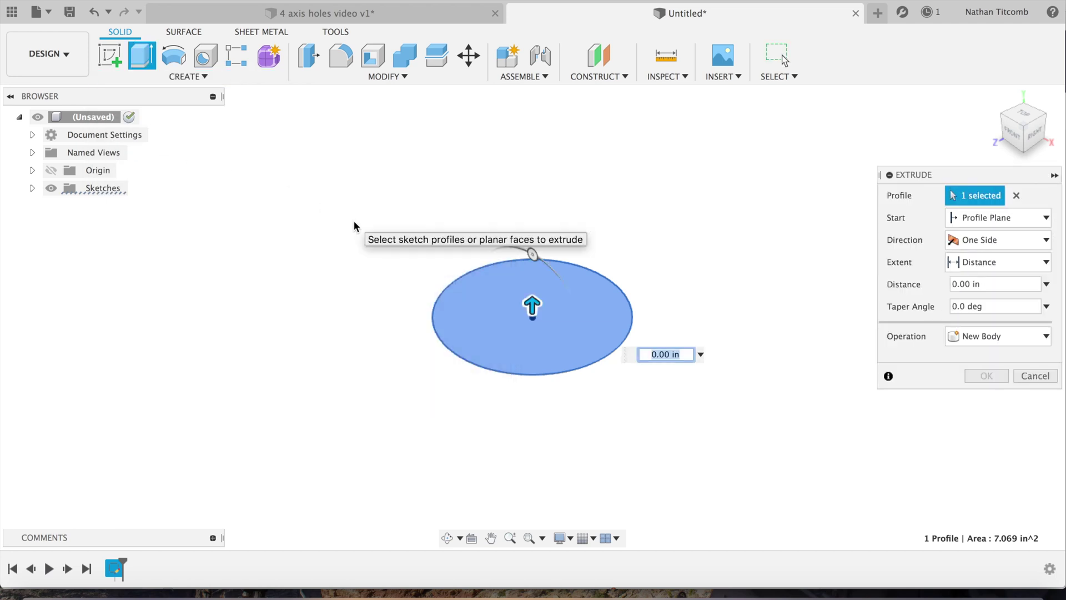
pyautogui.write('3.5')
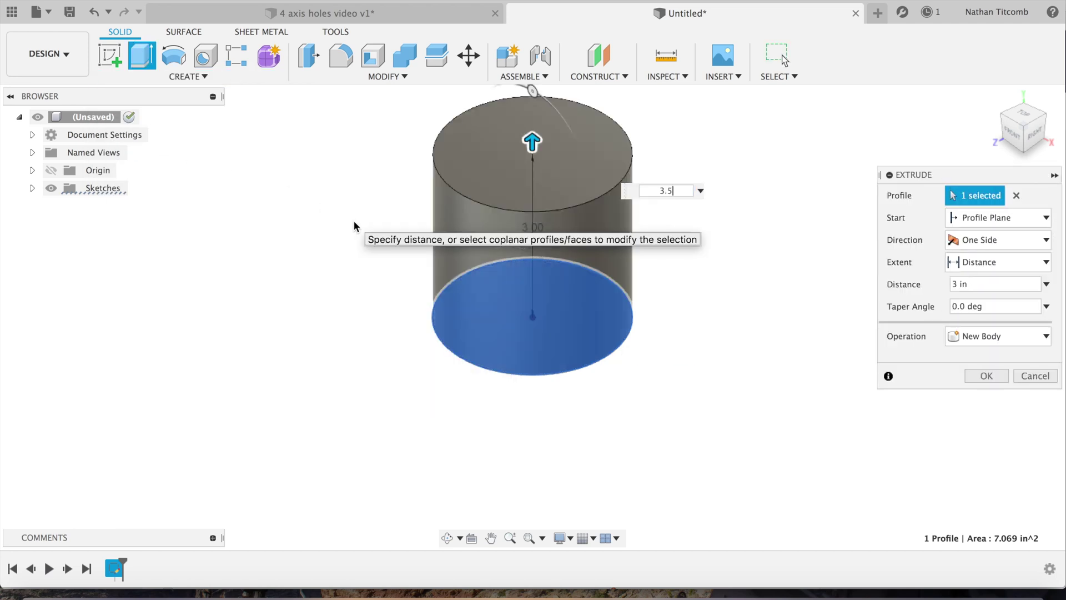
pyautogui.press('Tab')
pyautogui.click(983, 377)
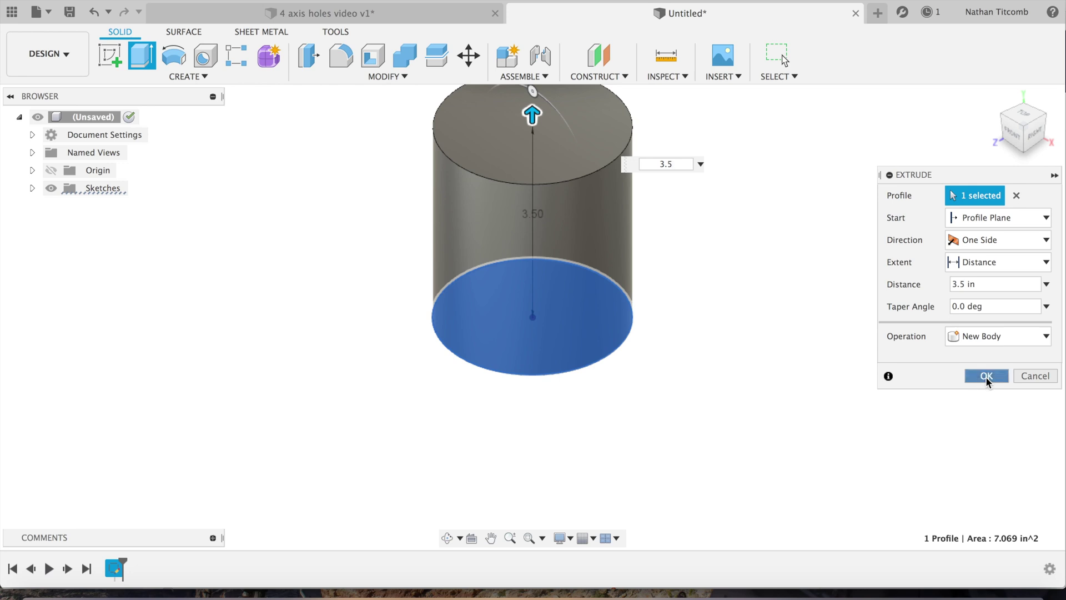
pyautogui.click(109, 56)
# Sketch a 1 in diameter circle at the centre of the cylinder's top face
pyautogui.click(516, 169)
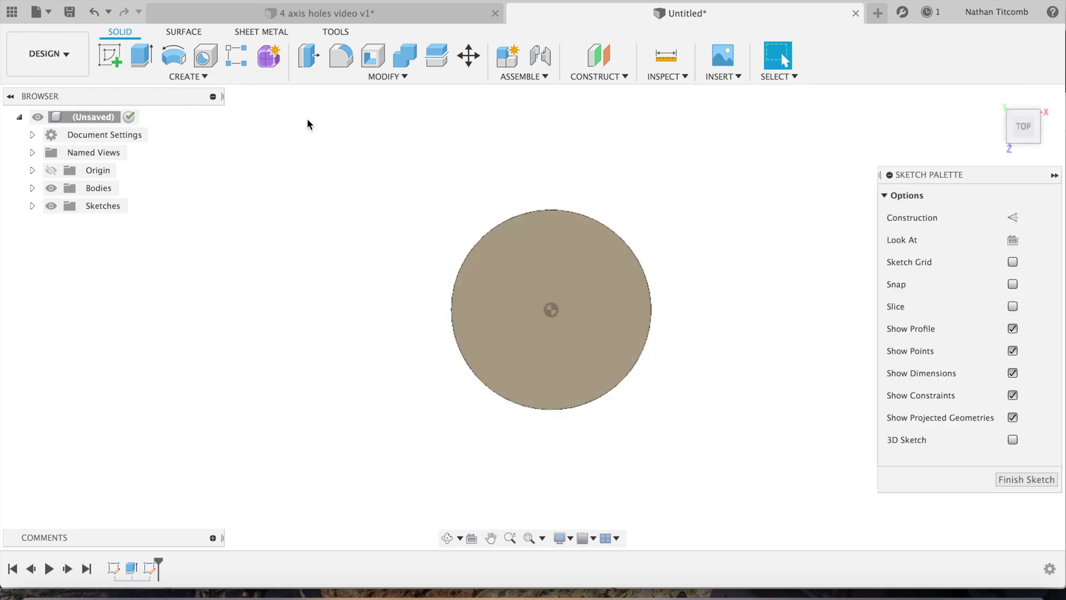
pyautogui.click(182, 63)
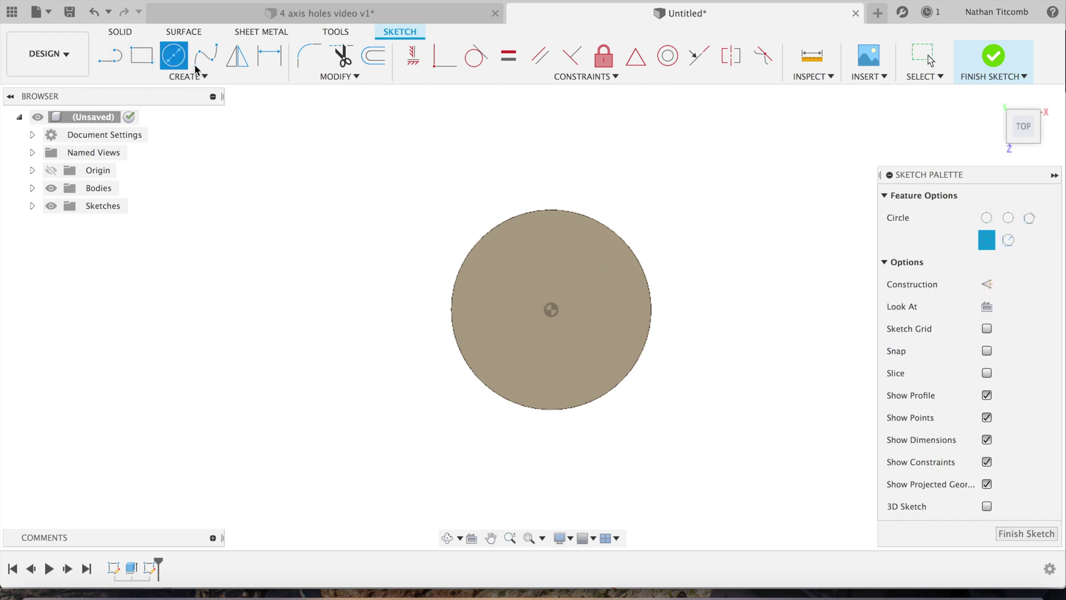
pyautogui.click(550, 309)
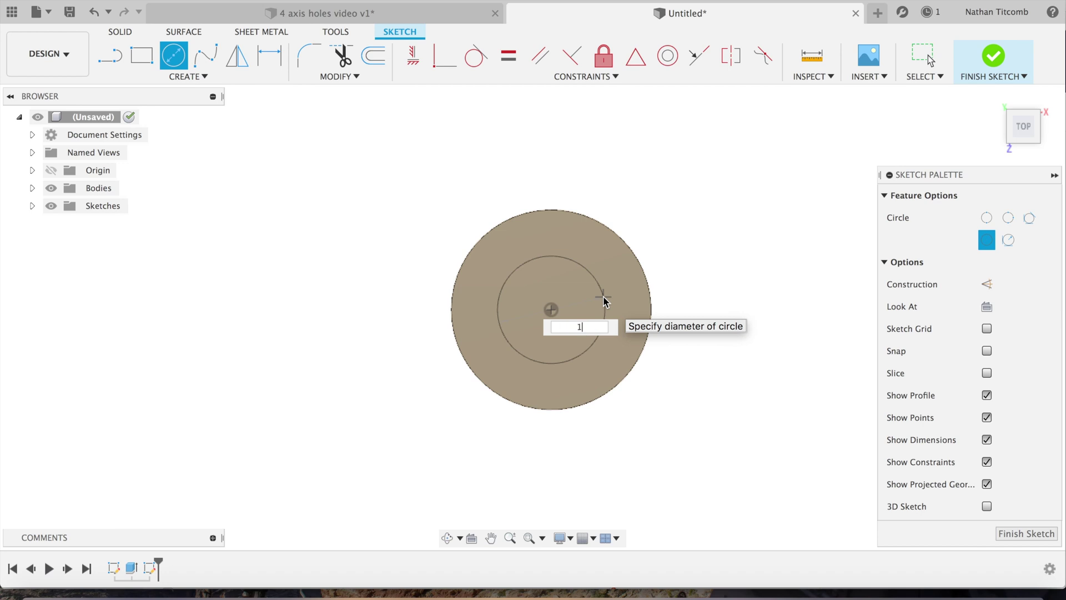
pyautogui.press('Return')
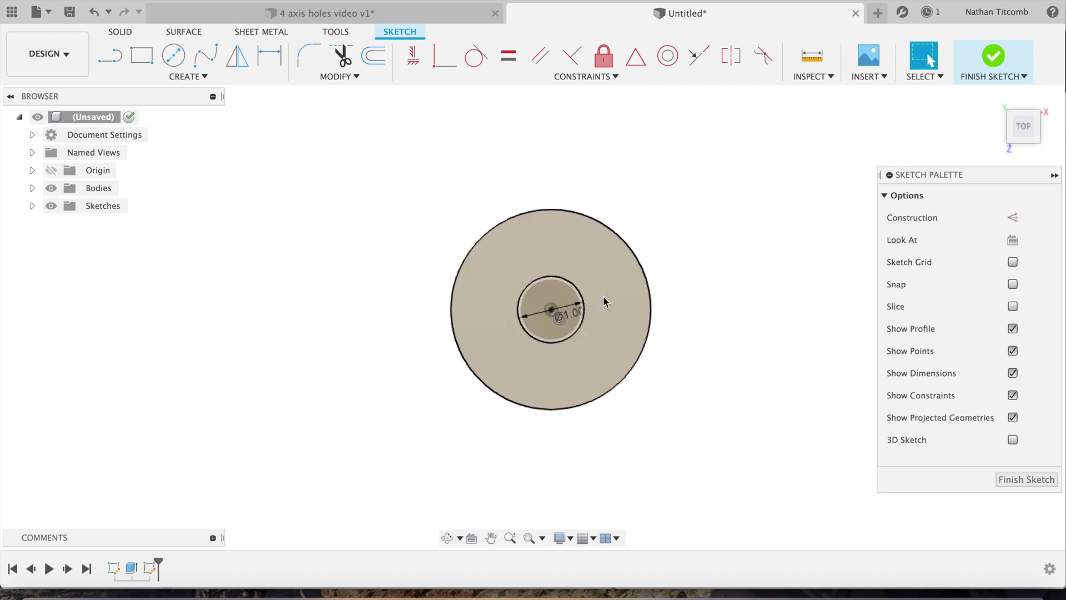
pyautogui.click(1009, 480)
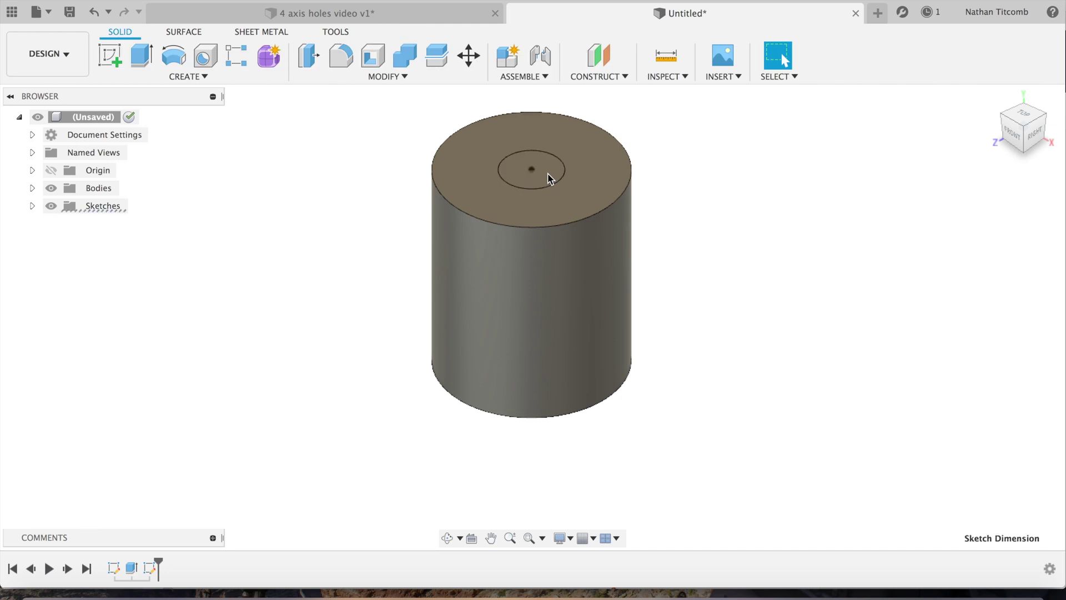
# Cut-extrude the 1 in circle -4 in to bore through the cylinder
pyautogui.scroll(5, 548, 172)
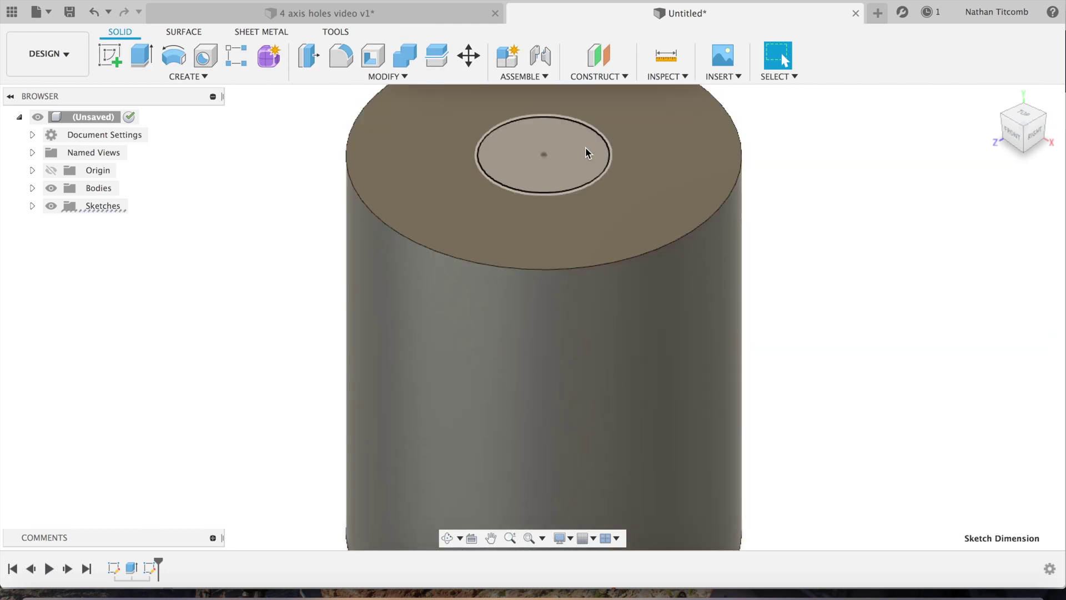
pyautogui.click(587, 153)
pyautogui.click(216, 81)
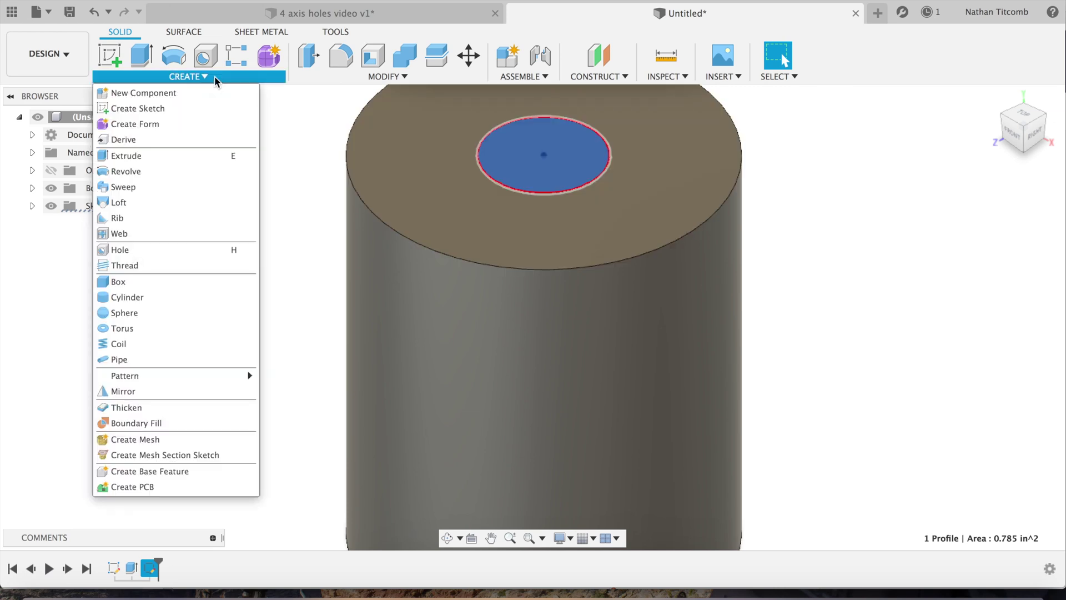
pyautogui.click(177, 157)
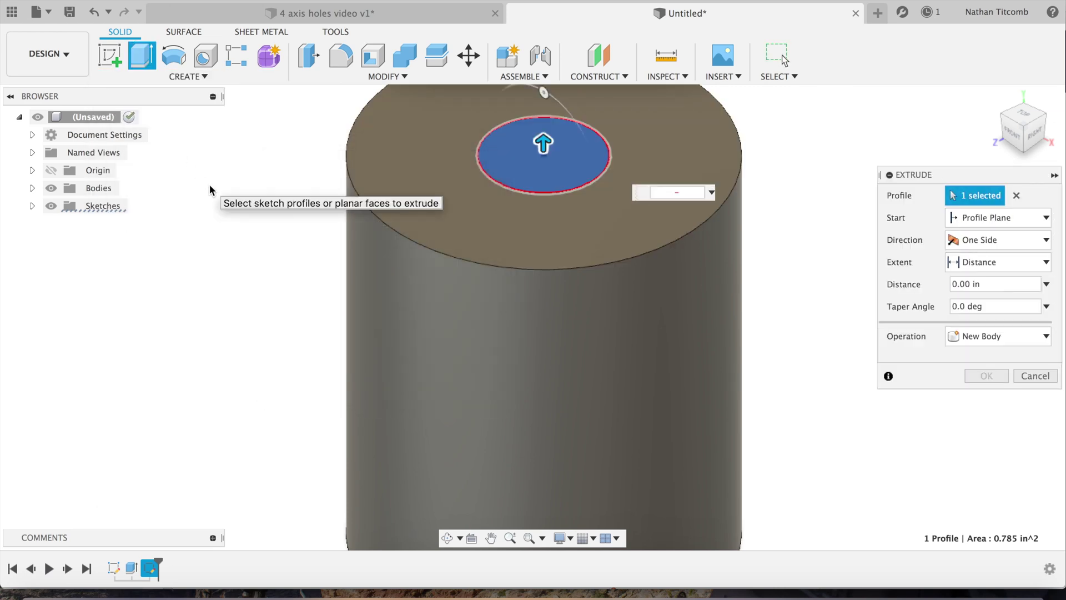
pyautogui.write('-4')
pyautogui.press('Return')
pyautogui.press('Return')
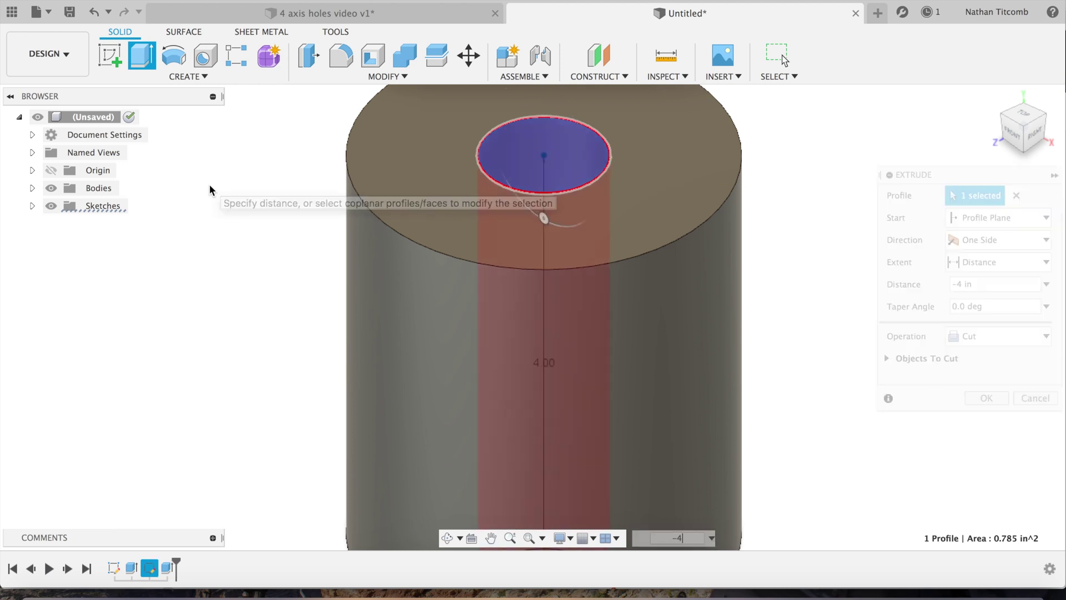
pyautogui.press('F6')
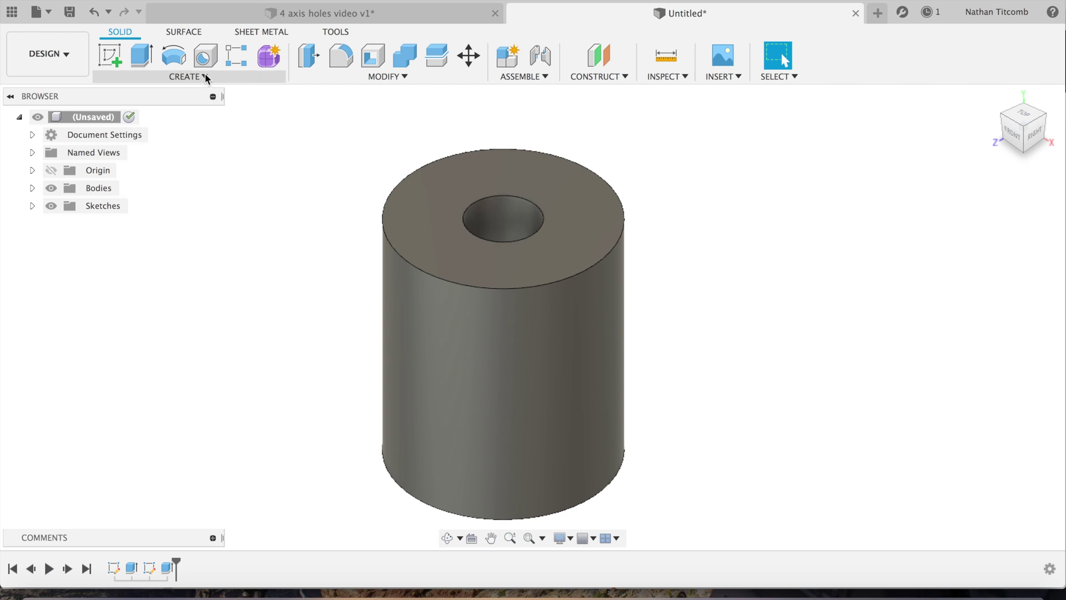
pyautogui.click(110, 56)
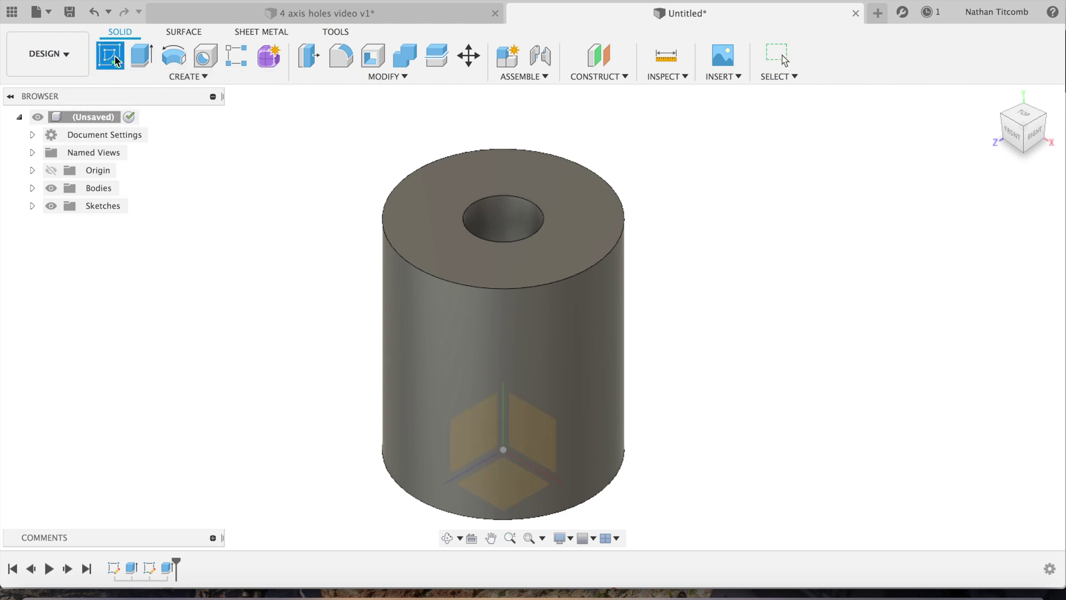
# Sketch a 2.75 in diameter circle on the top face, centred on the bore axis
pyautogui.click(440, 232)
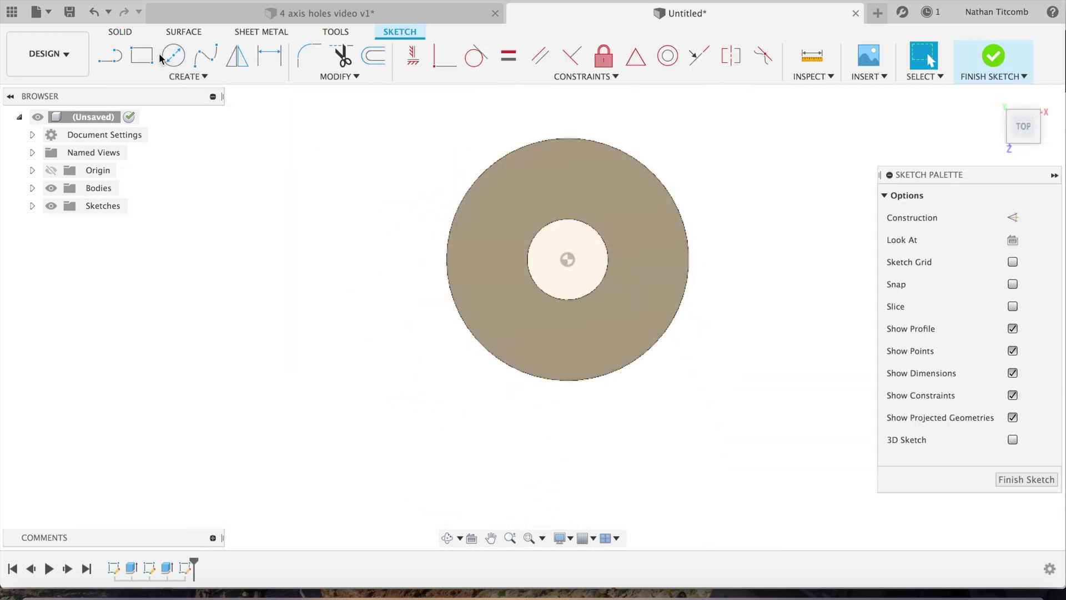
pyautogui.click(174, 57)
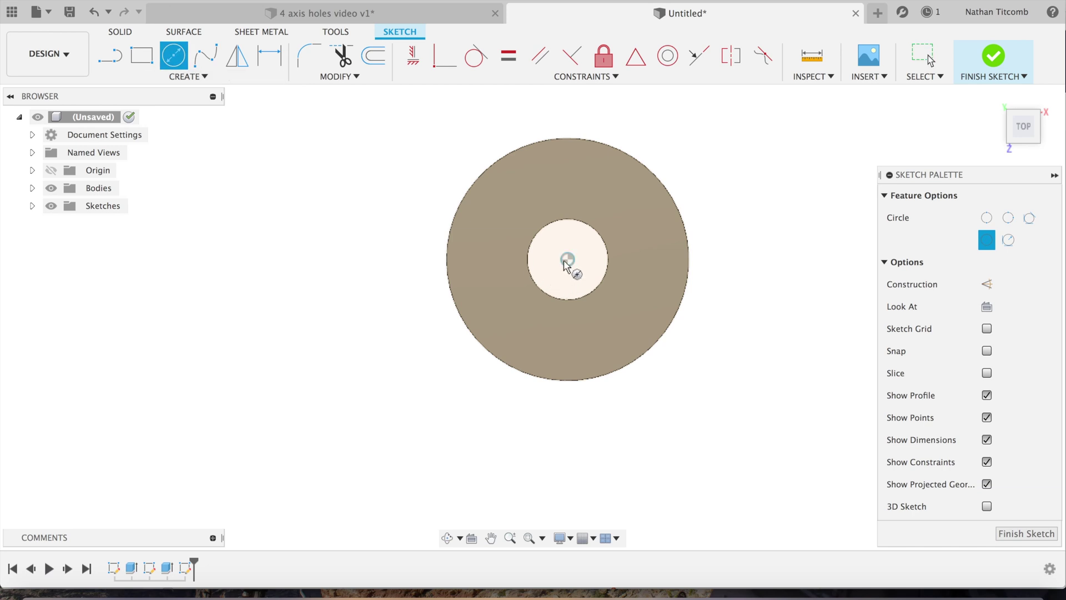
pyautogui.click(566, 259)
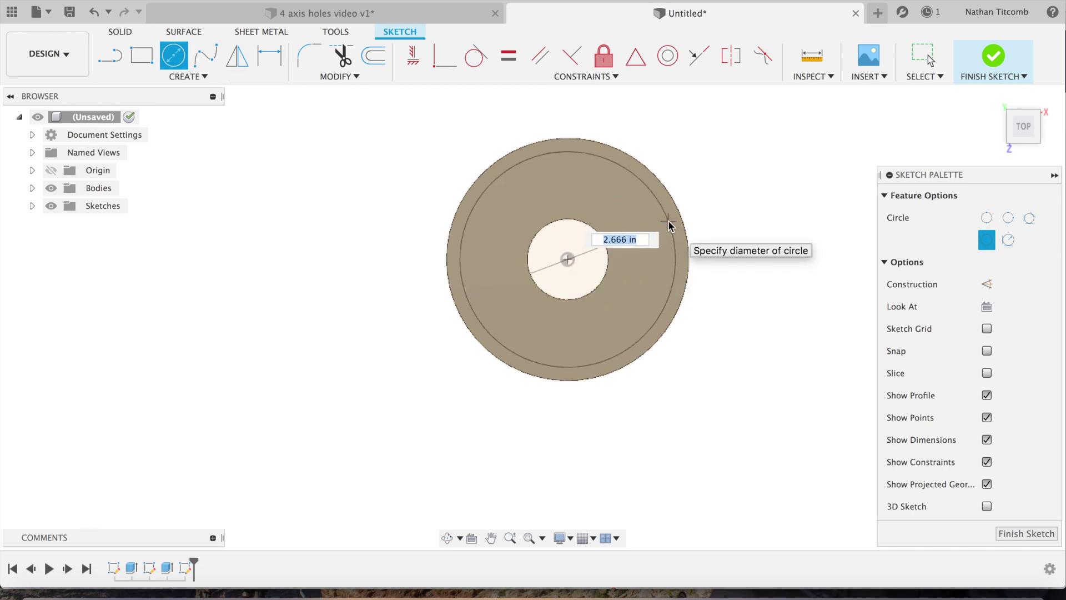
pyautogui.write('2.75')
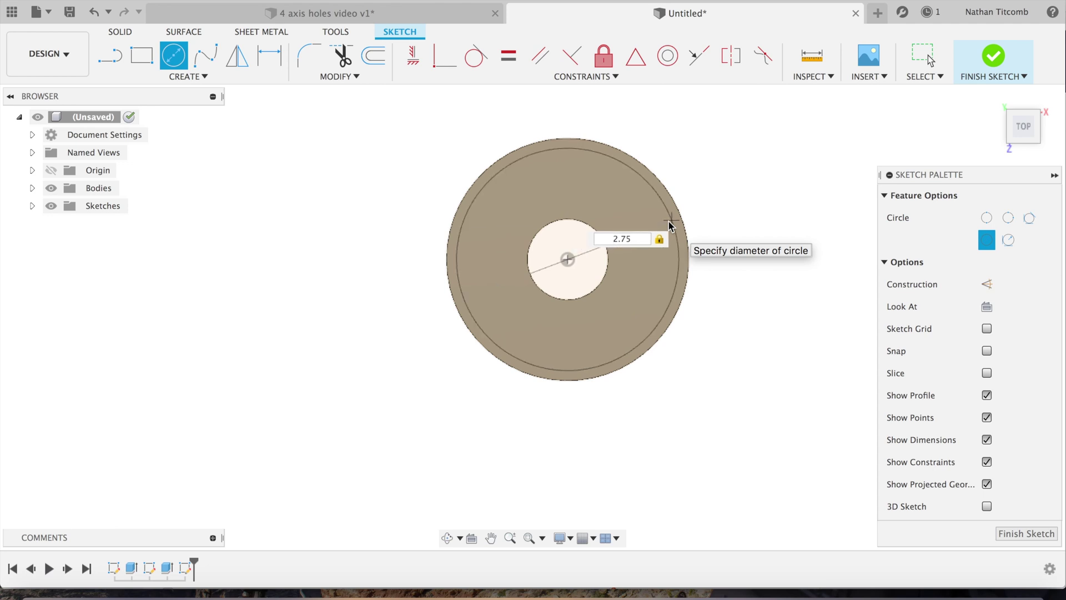
pyautogui.press('Return')
pyautogui.press('Escape')
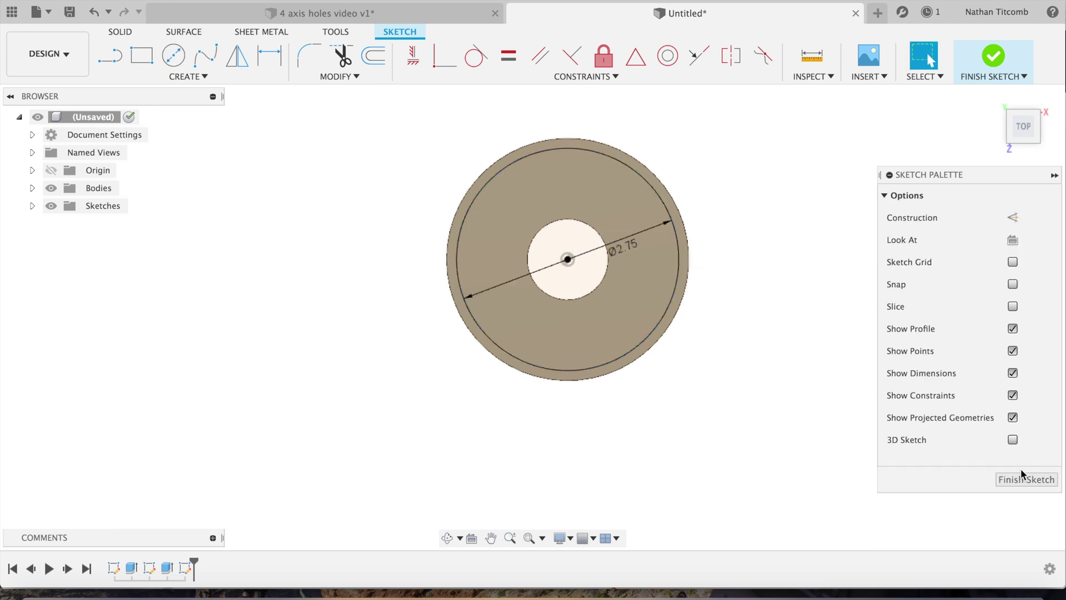
pyautogui.click(1021, 473)
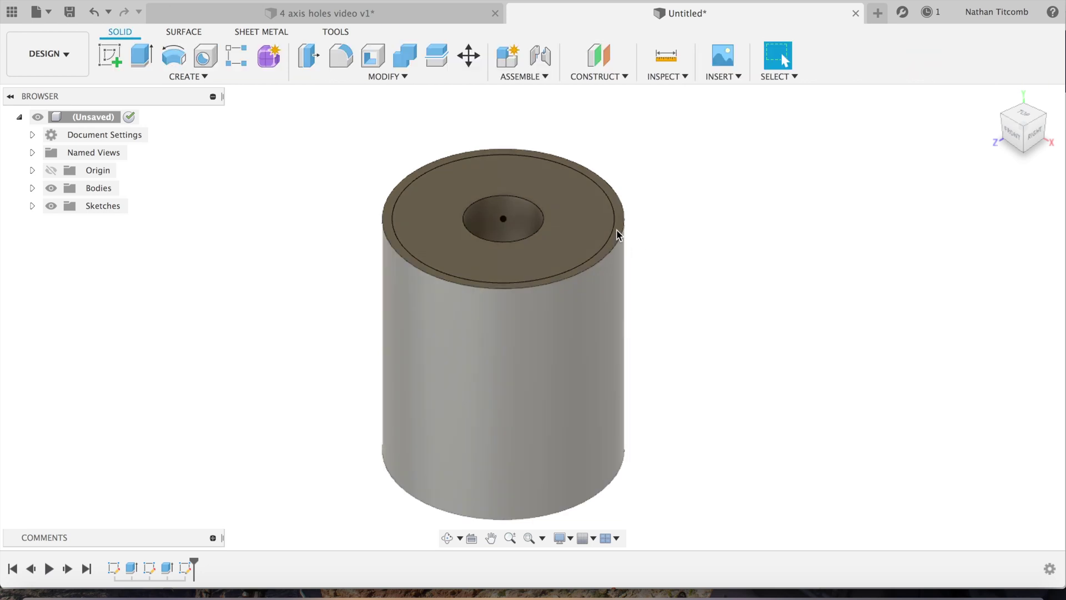
# Cut the outer ring profile -2 in to form the narrower stepped top
pyautogui.scroll(5, 618, 235)
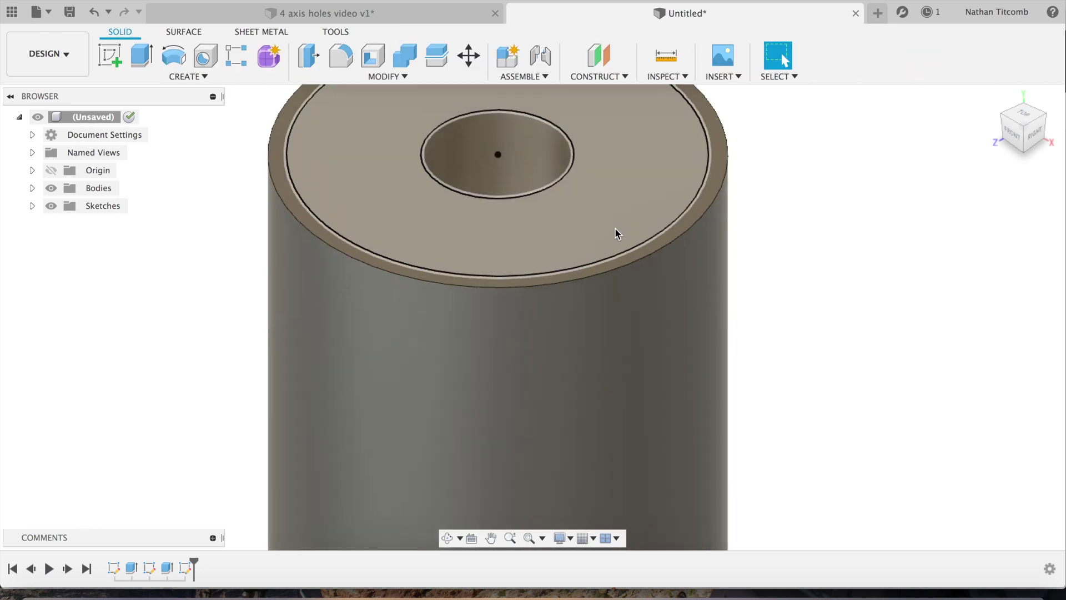
pyautogui.click(679, 187)
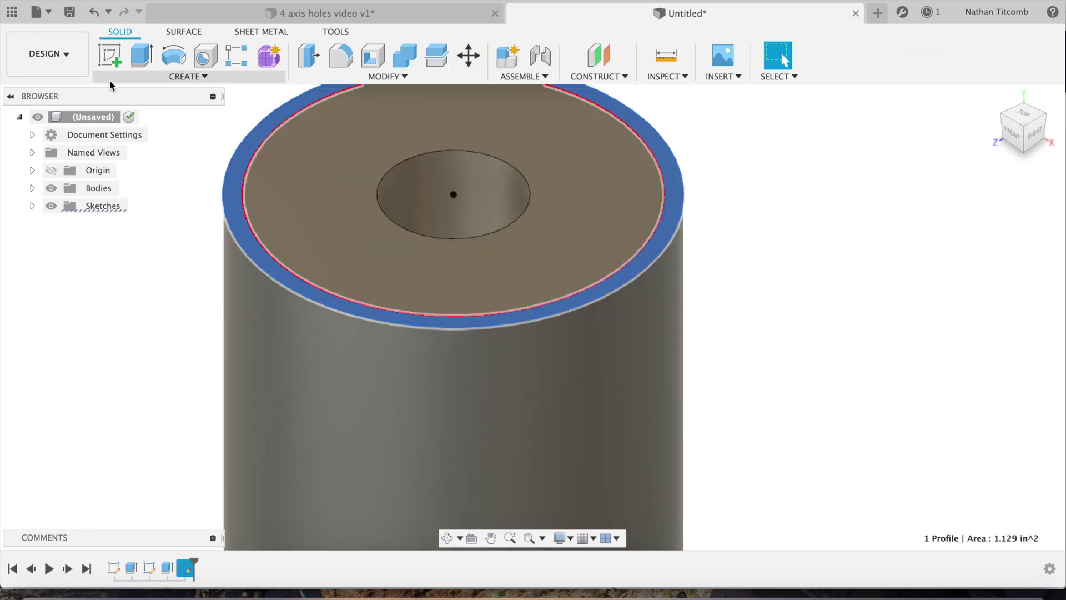
pyautogui.click(133, 78)
pyautogui.click(142, 156)
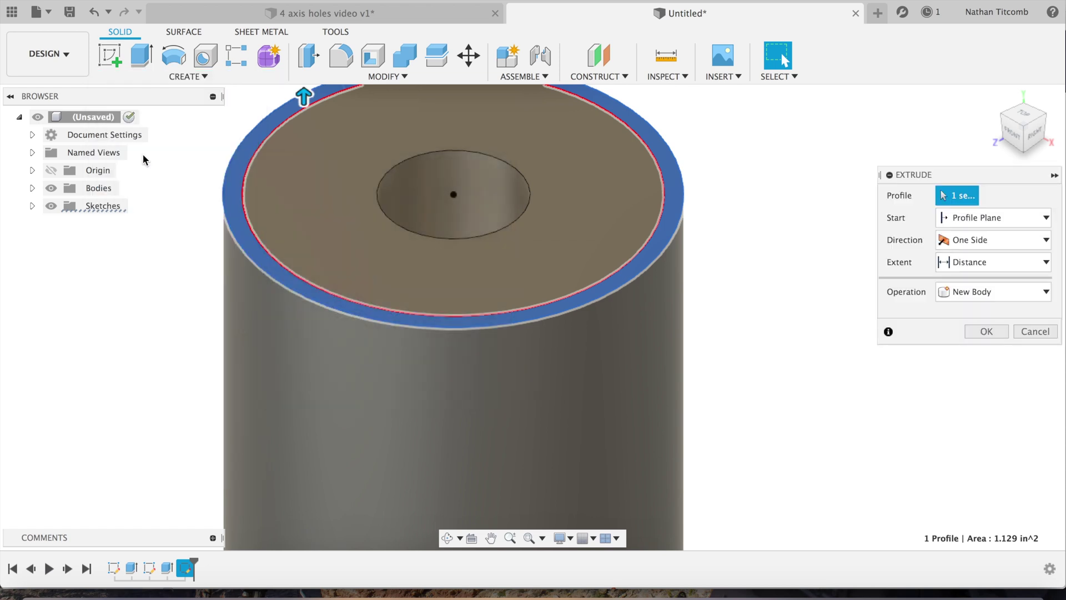
pyautogui.write('-2')
pyautogui.press('Return')
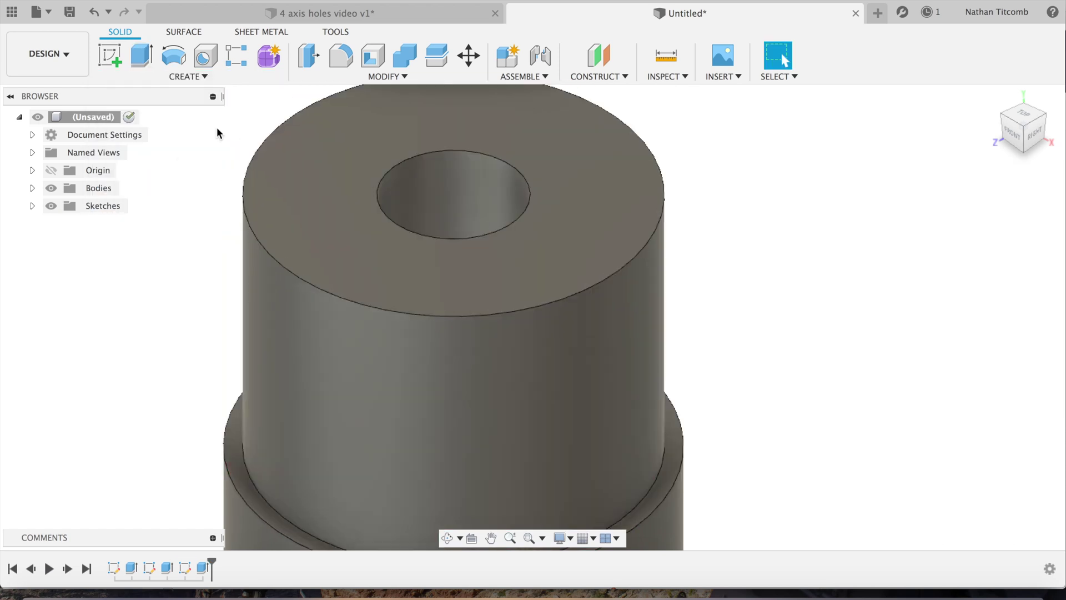
pyautogui.click(375, 76)
# Fillet the part's top outer edge with a 0.25 in radius
pyautogui.click(375, 77)
pyautogui.click(374, 77)
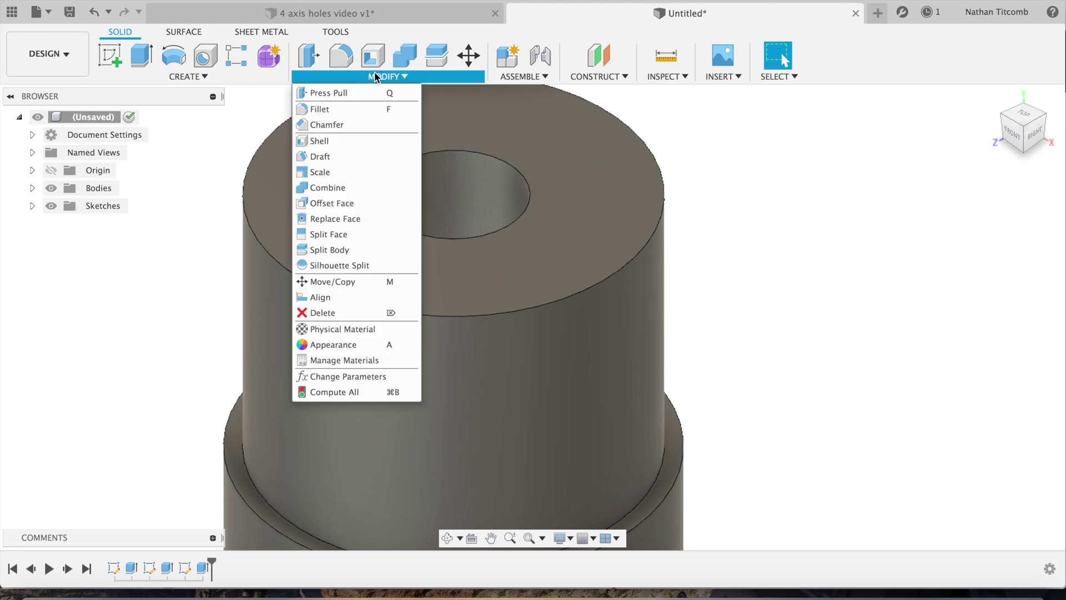
pyautogui.click(337, 109)
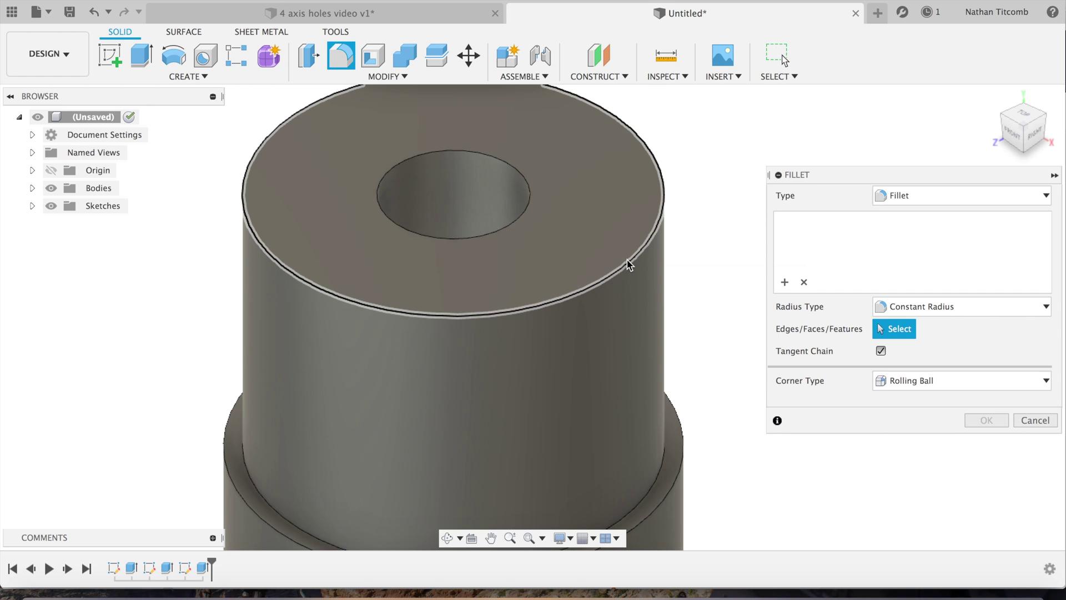
pyautogui.click(628, 263)
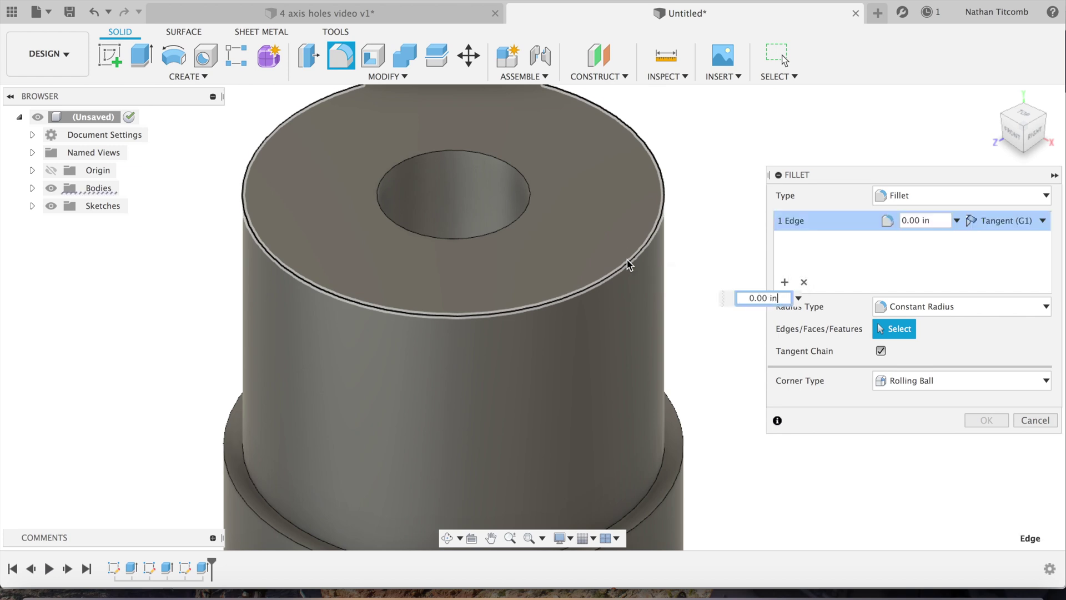
pyautogui.write('.2')
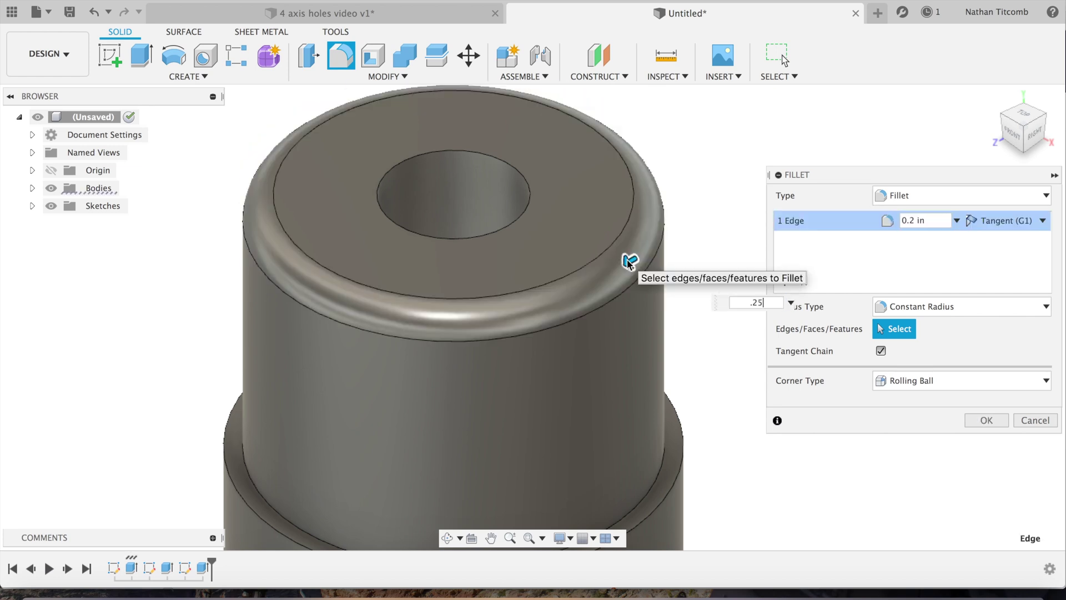
pyautogui.write('5')
pyautogui.press('Return')
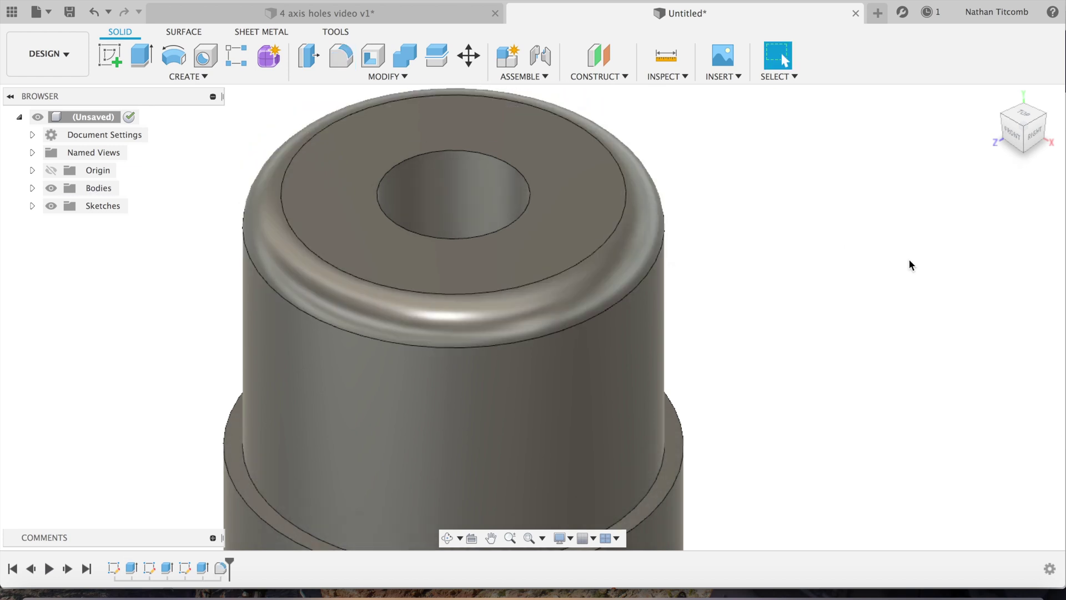
pyautogui.scroll(-5, 909, 264)
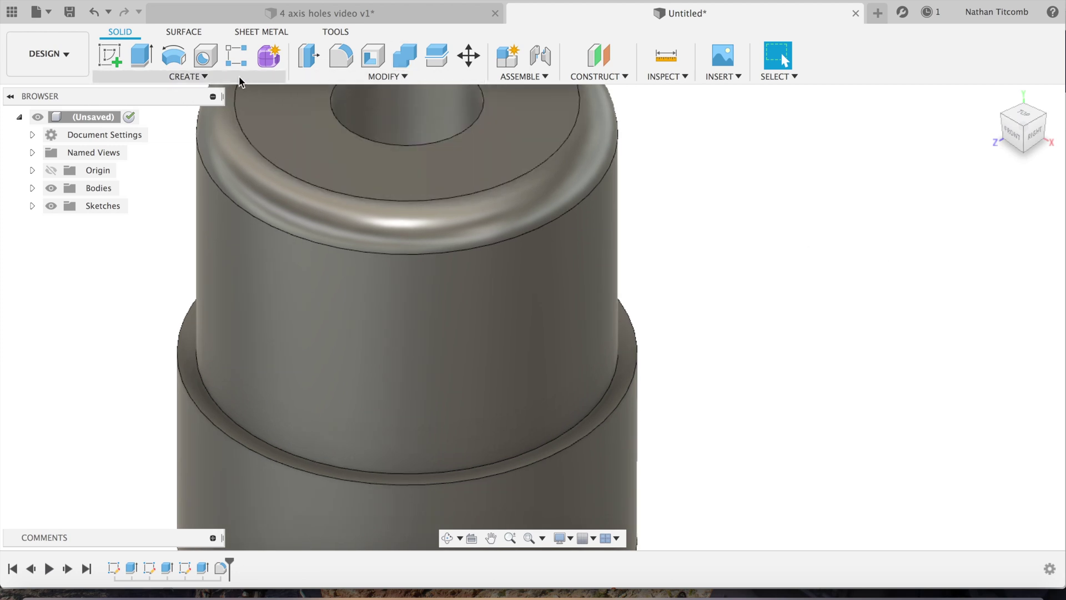
# Fillet both circular shoulder edges with a 0.025 in radius
pyautogui.click(383, 76)
pyautogui.click(341, 108)
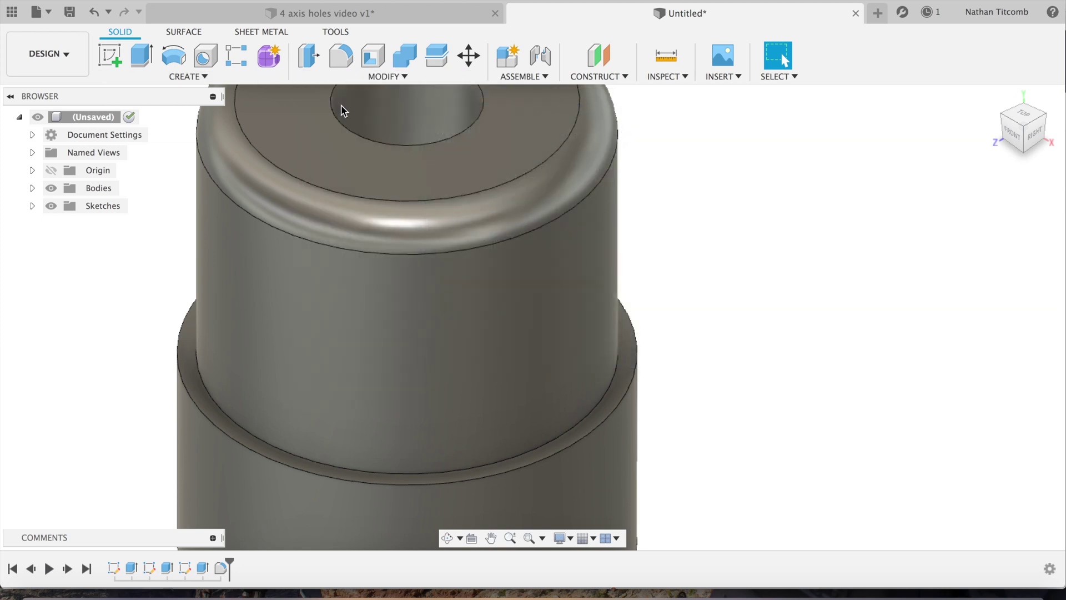
pyautogui.click(618, 381)
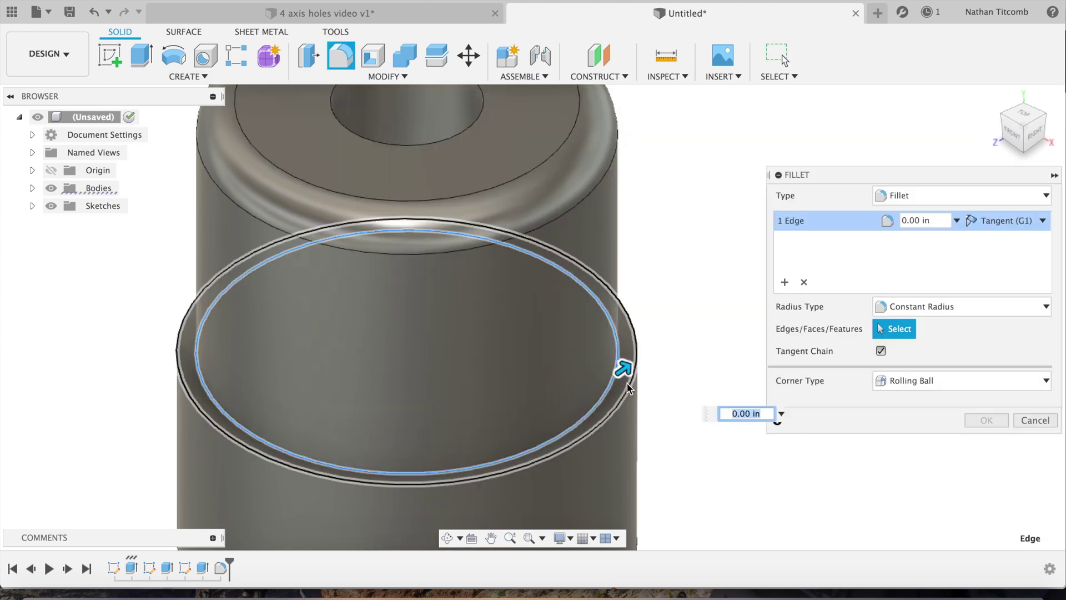
pyautogui.click(628, 388)
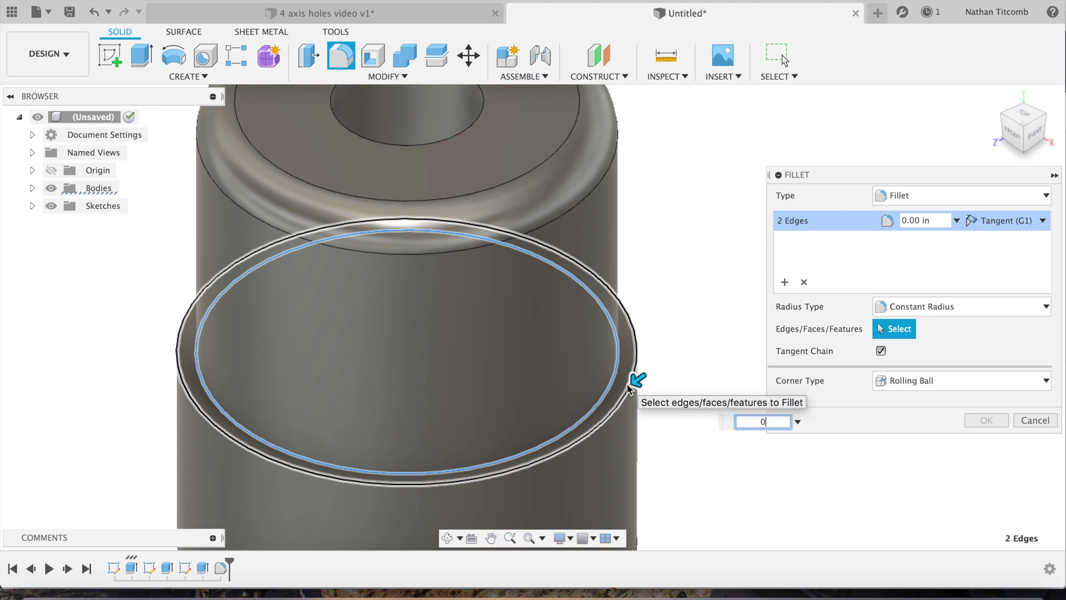
pyautogui.write('0.025')
pyautogui.press('Return')
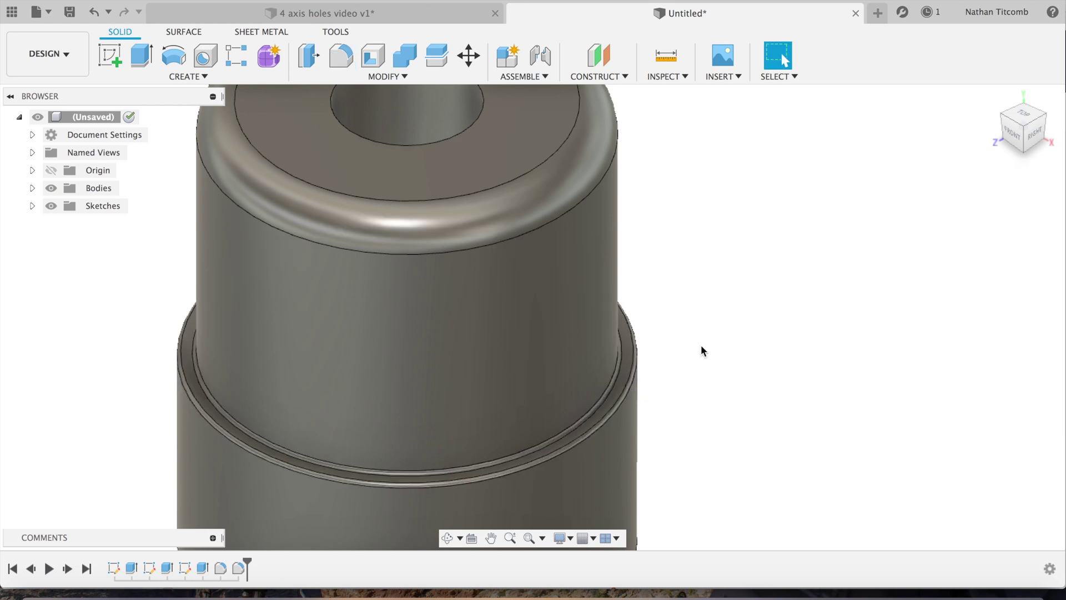
pyautogui.press('F6')
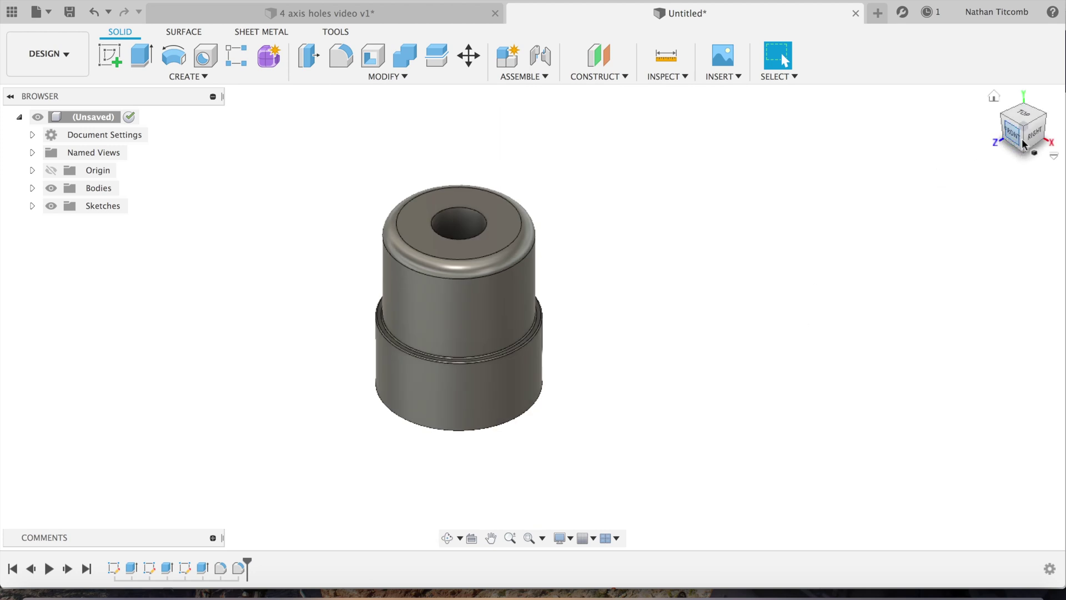
pyautogui.moveTo(1036, 139)
pyautogui.mouseDown()
pyautogui.moveTo(1020, 131)
pyautogui.moveTo(1054, 135)
pyautogui.moveTo(1018, 132)
pyautogui.mouseUp()
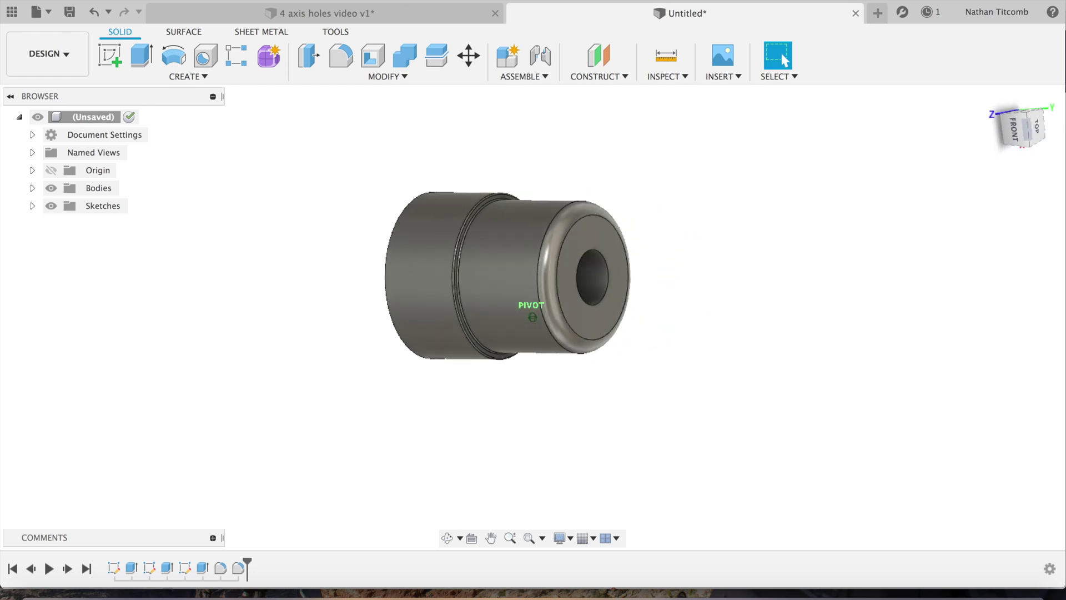
pyautogui.click(68, 55)
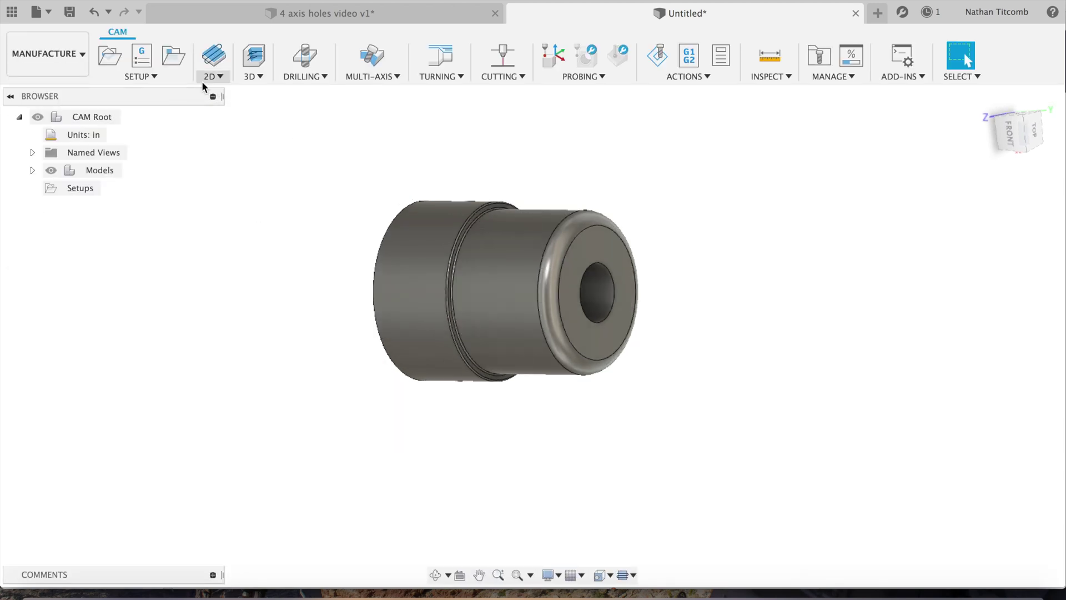
# In Manufacture, start a turning setup with relative-size cylinder stock and 0.1 in radial offset
pyautogui.click(156, 79)
pyautogui.click(158, 92)
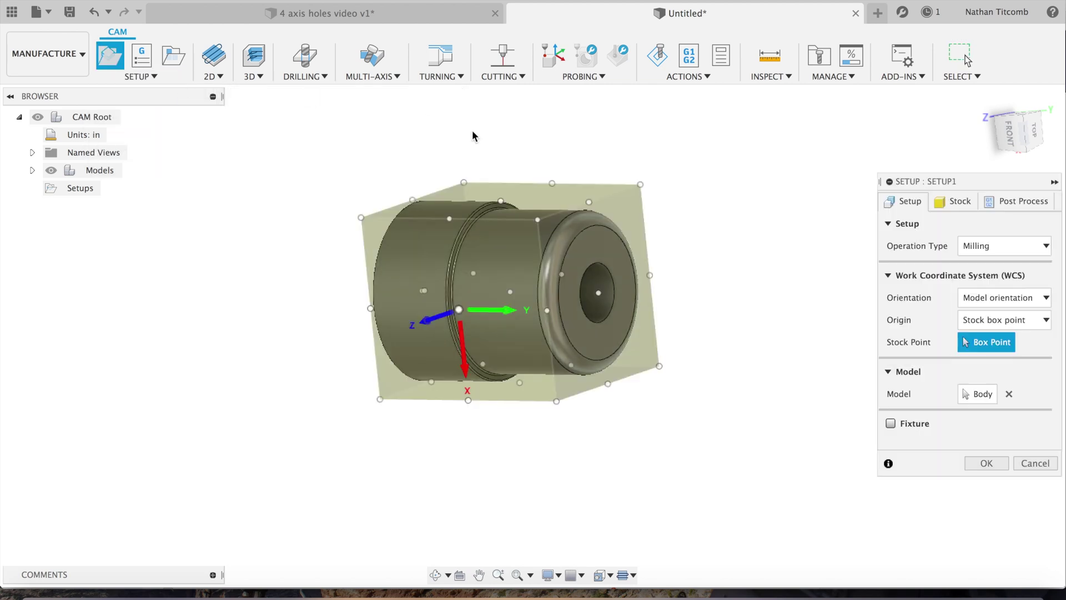
pyautogui.click(1004, 245)
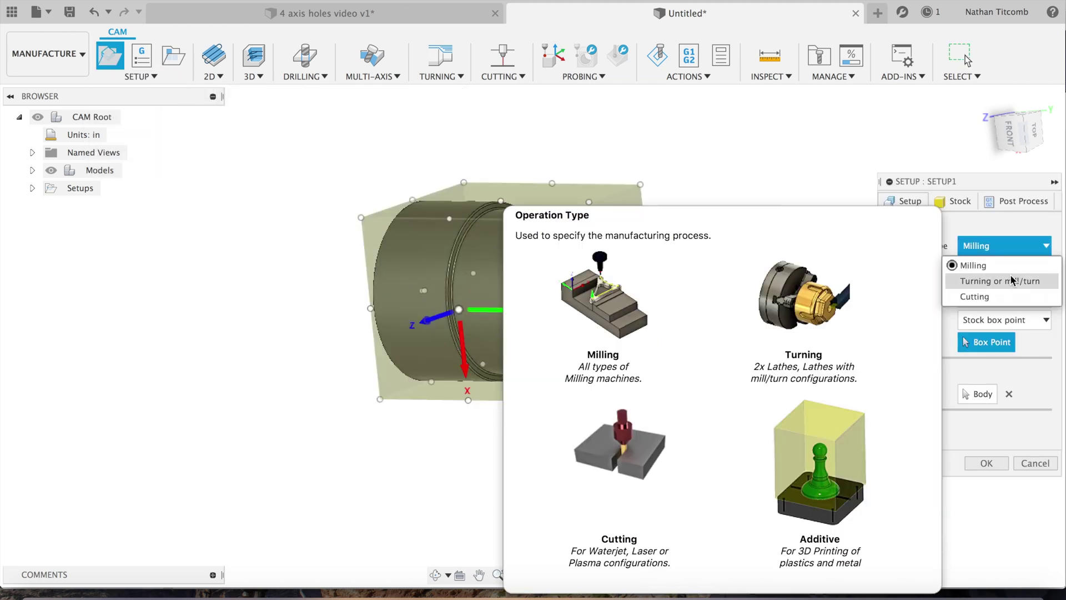
pyautogui.click(977, 280)
pyautogui.click(952, 201)
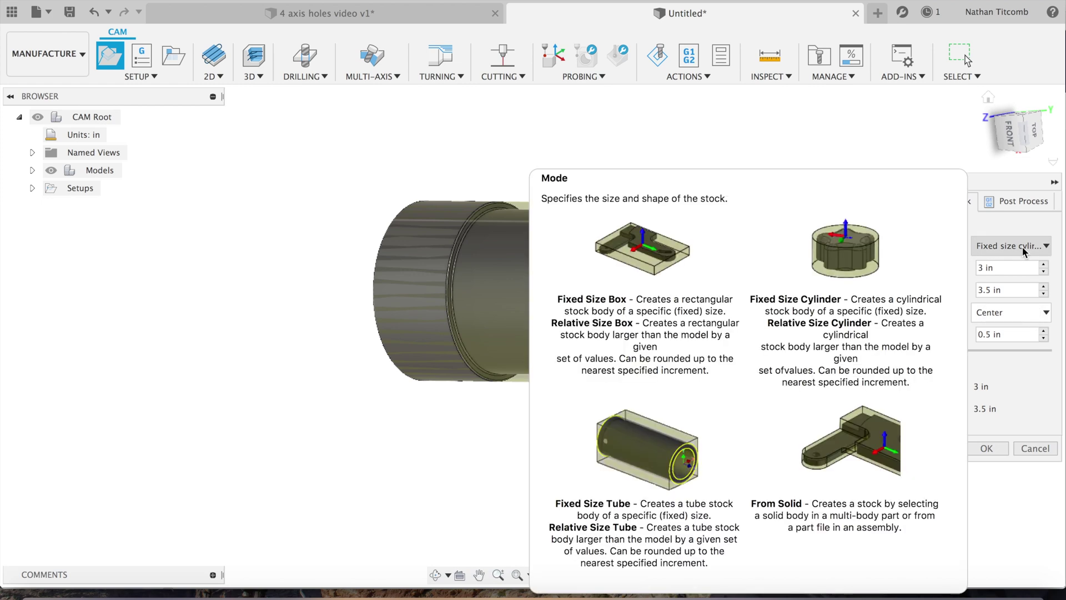
pyautogui.click(1023, 248)
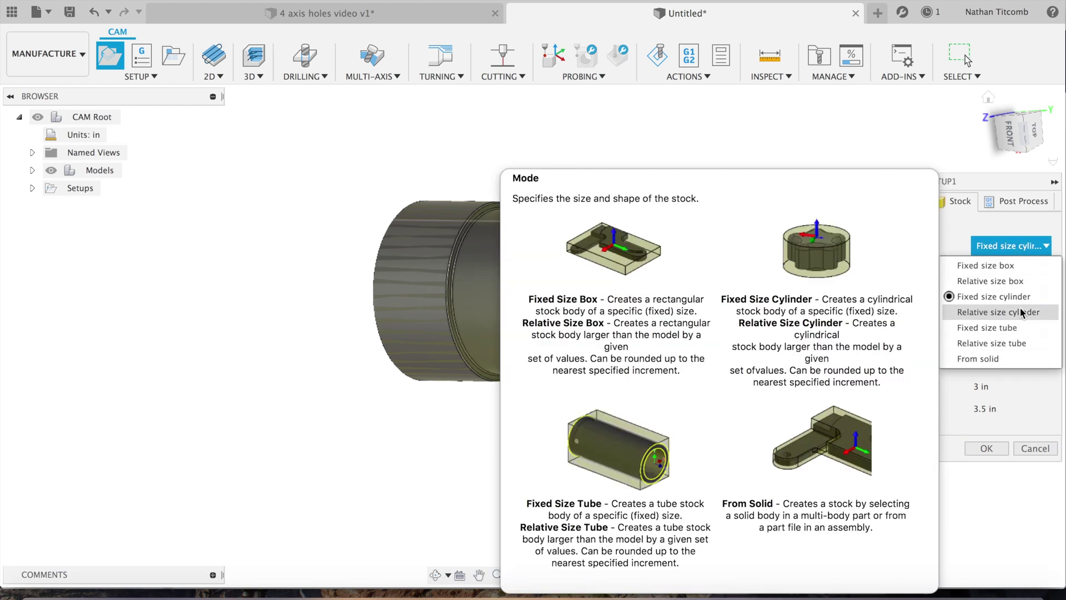
pyautogui.click(1021, 310)
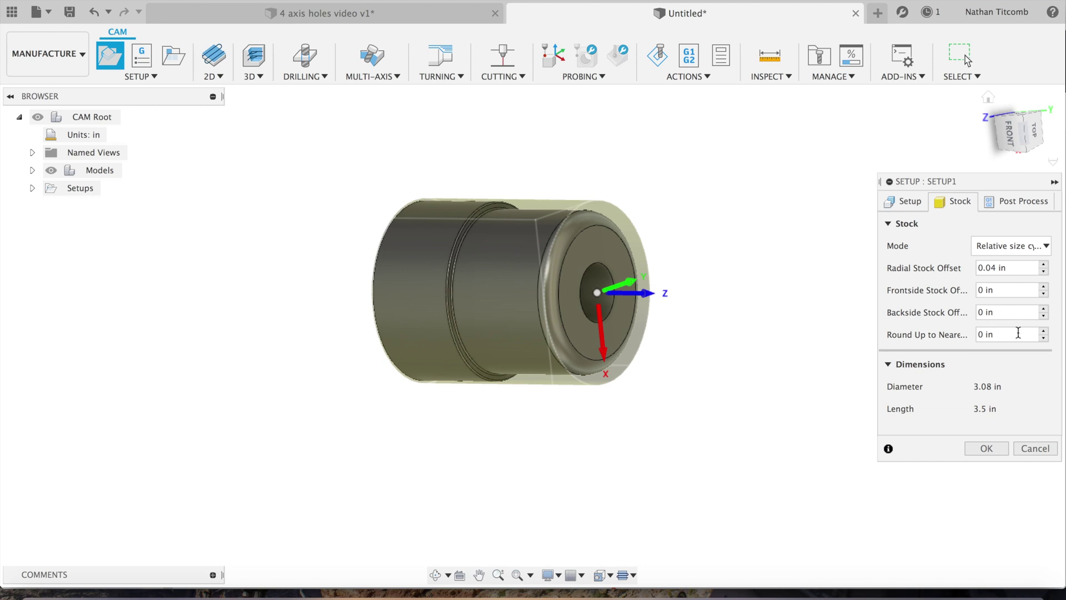
pyautogui.moveTo(1026, 275); pyautogui.dragTo(925, 272)
pyautogui.write('0.1')
pyautogui.press('Return')
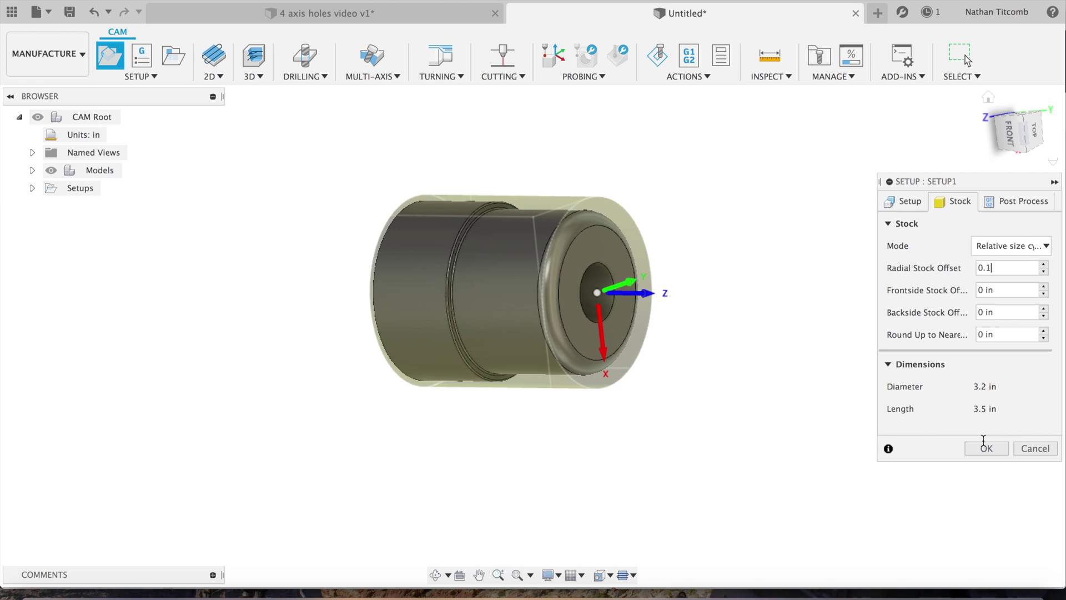
pyautogui.click(917, 203)
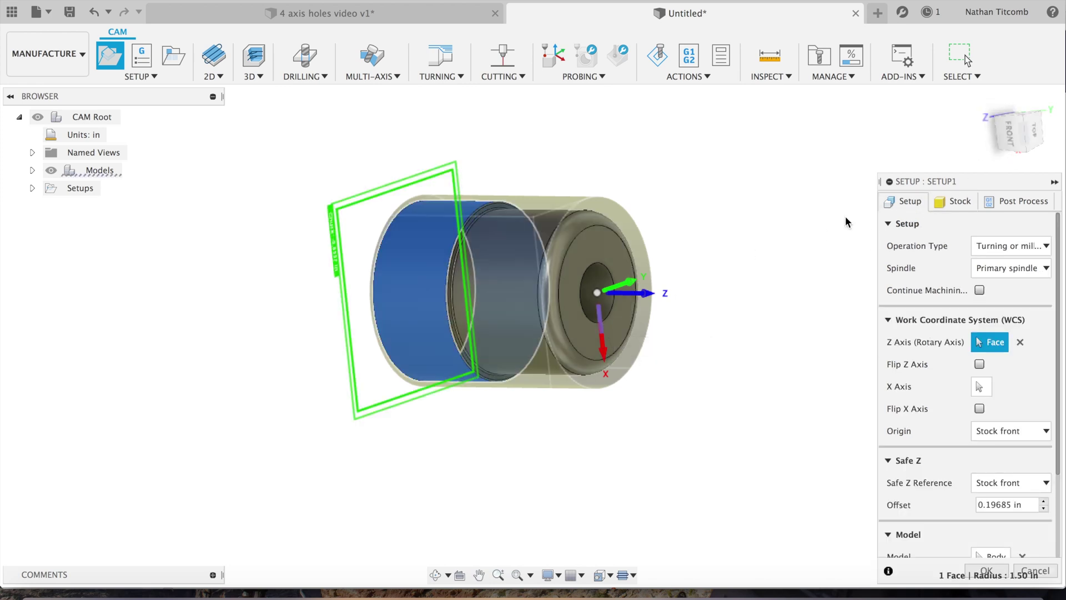
# Clear the rotary axis face selection and cancel the trial setup
pyautogui.click(1036, 134)
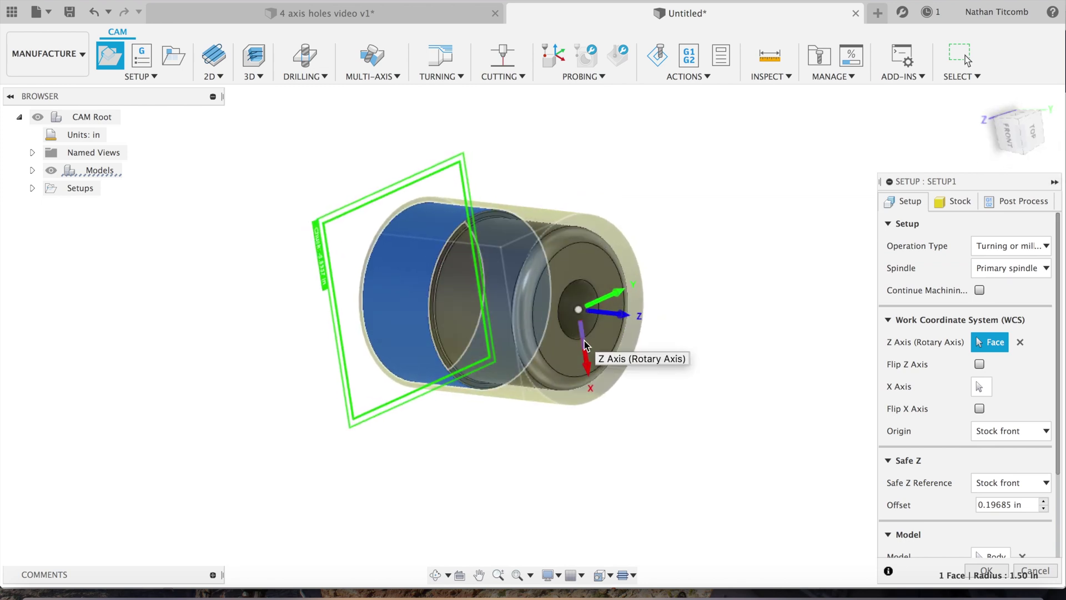
pyautogui.click(584, 342)
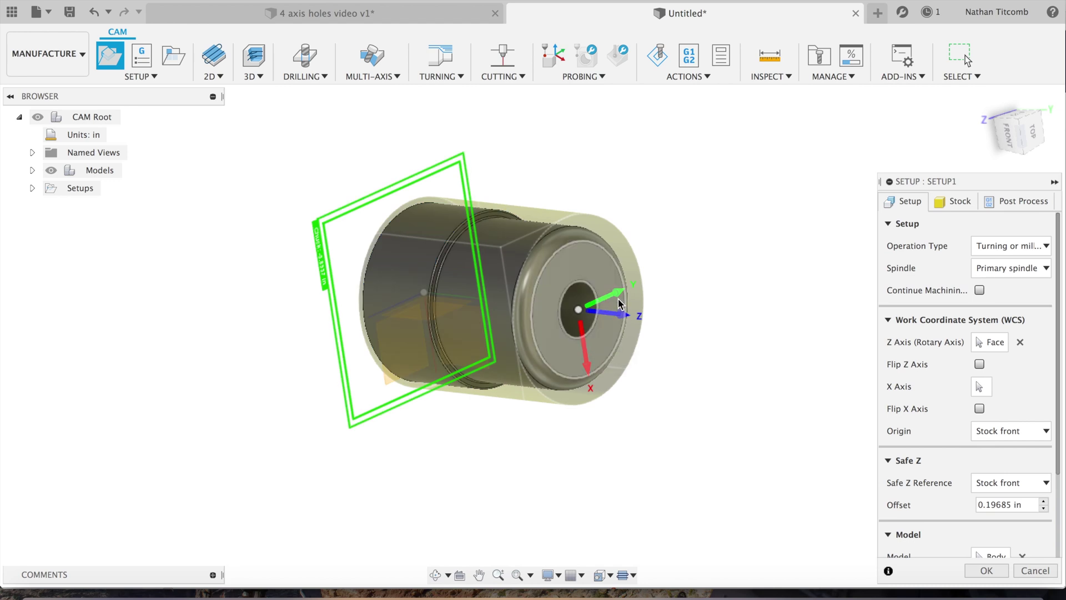
pyautogui.click(1015, 342)
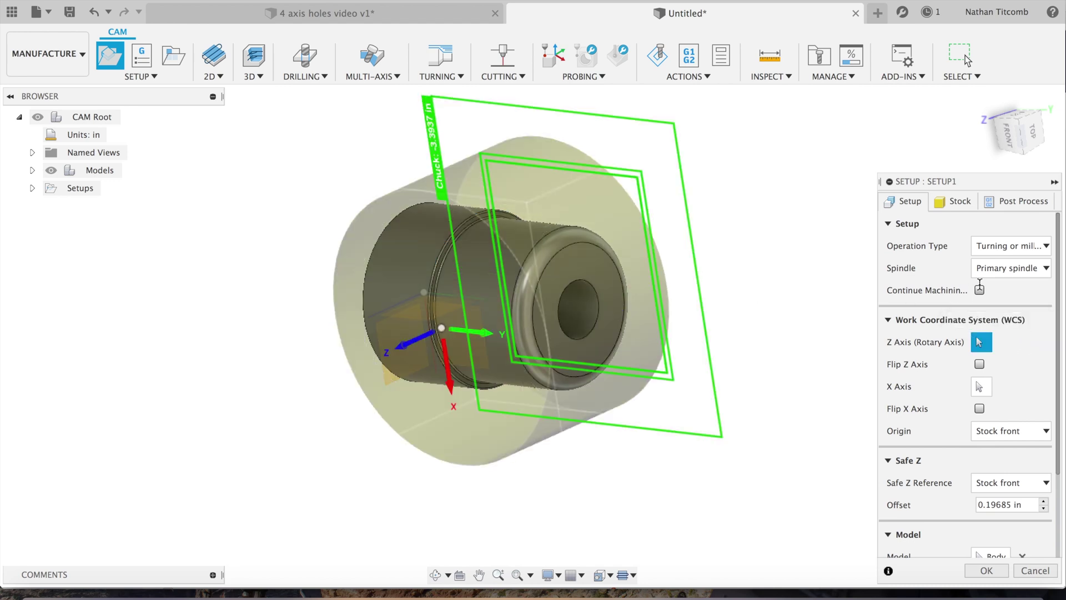
pyautogui.click(950, 200)
pyautogui.click(905, 201)
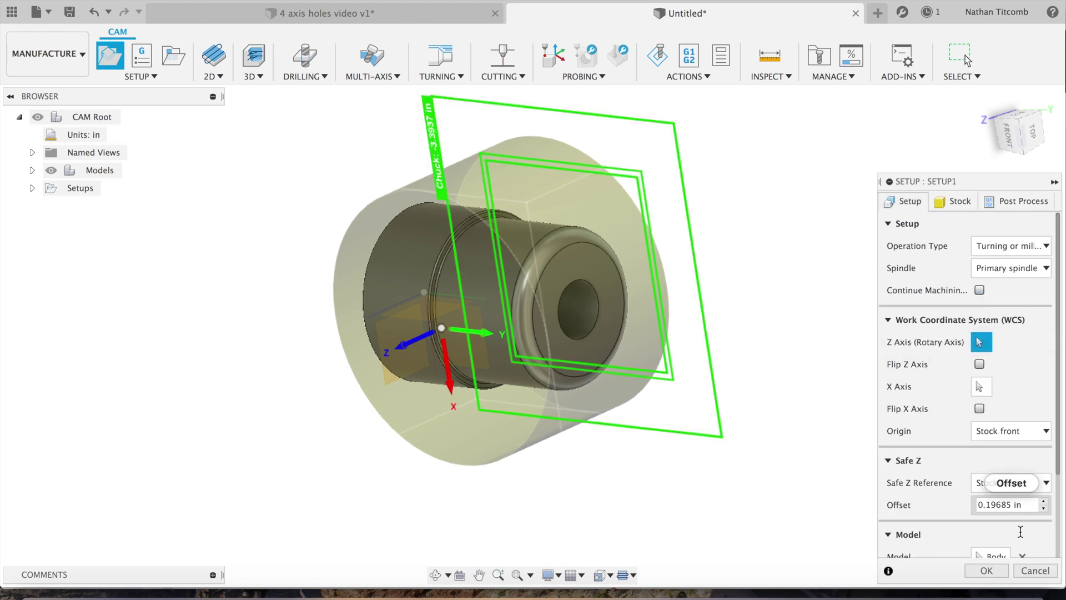
pyautogui.click(1032, 570)
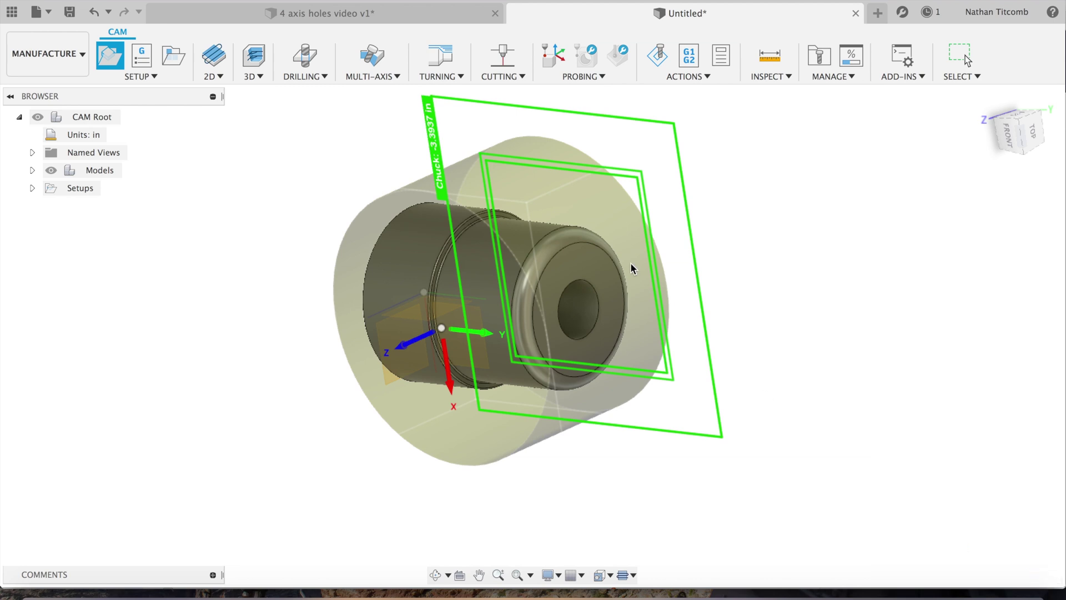
# Create a new turning setup using the part's circular edge as the X axis
pyautogui.click(149, 78)
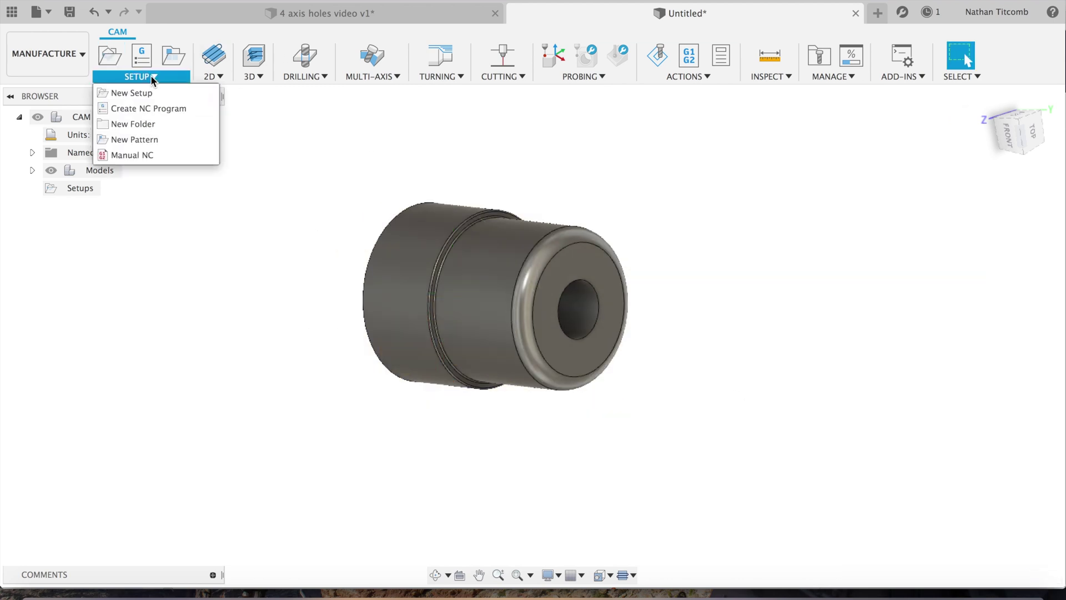
pyautogui.click(151, 93)
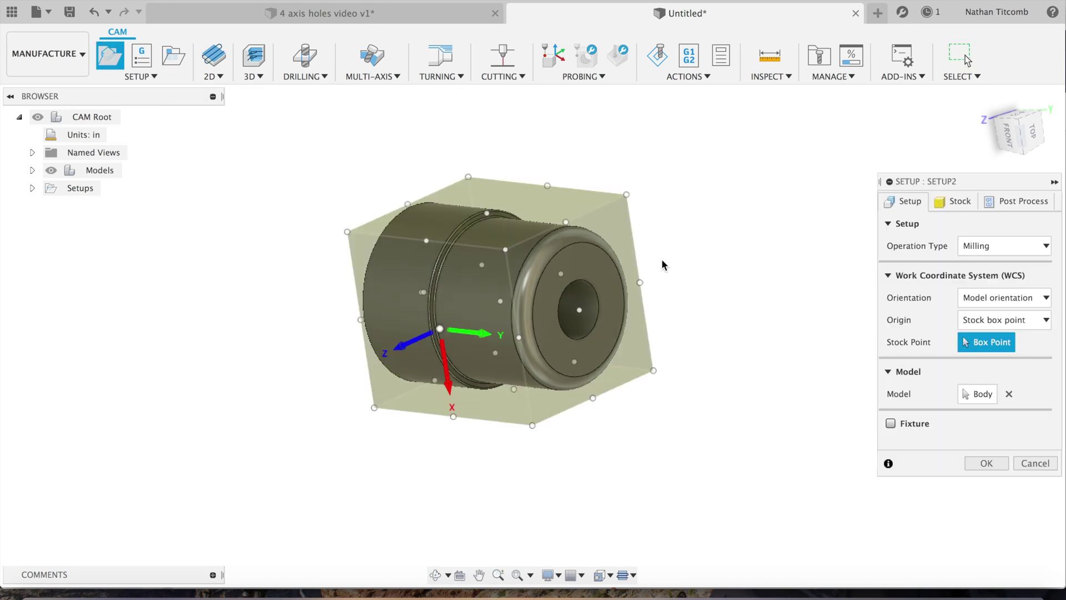
pyautogui.click(963, 202)
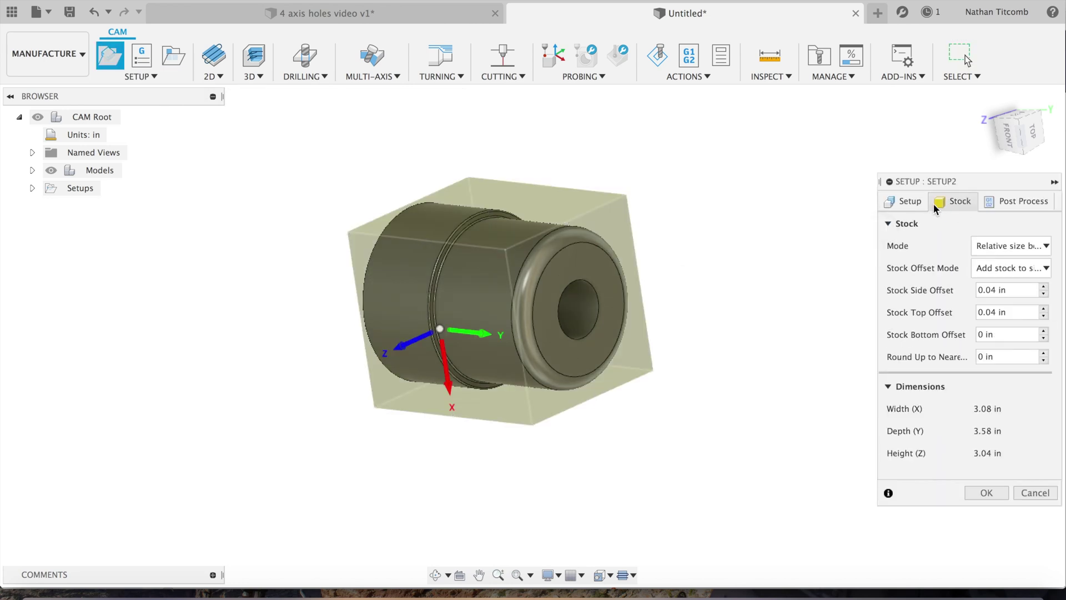
pyautogui.click(904, 201)
pyautogui.click(1027, 245)
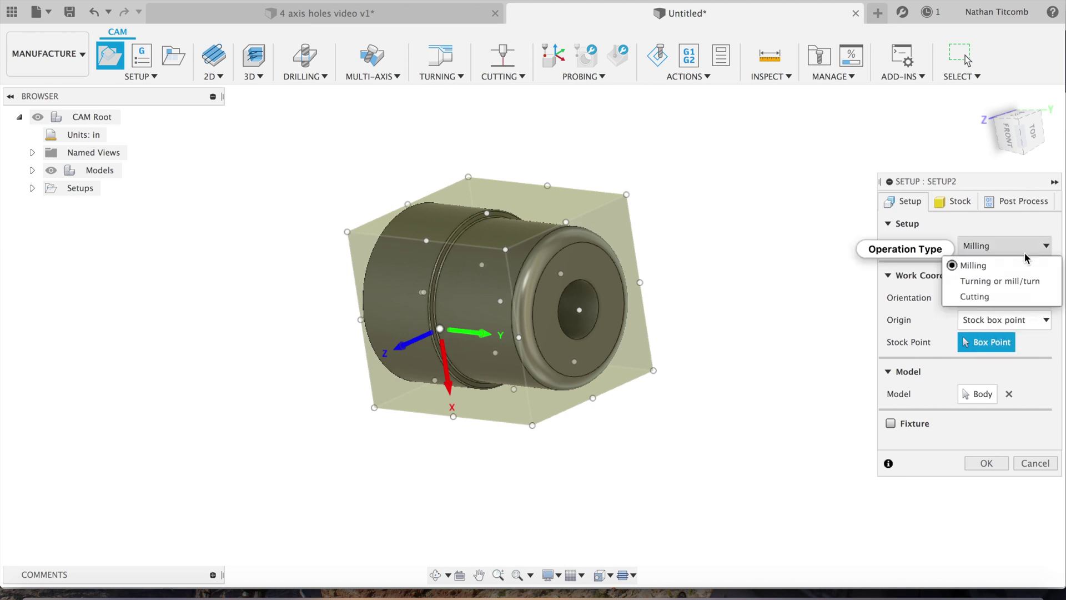
pyautogui.click(1021, 275)
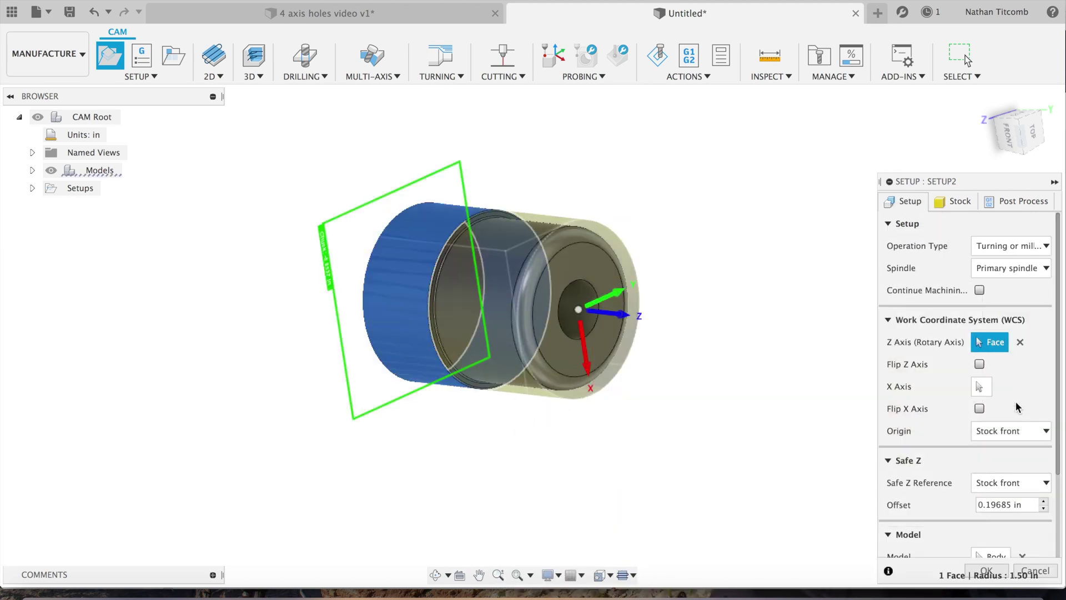
pyautogui.click(979, 386)
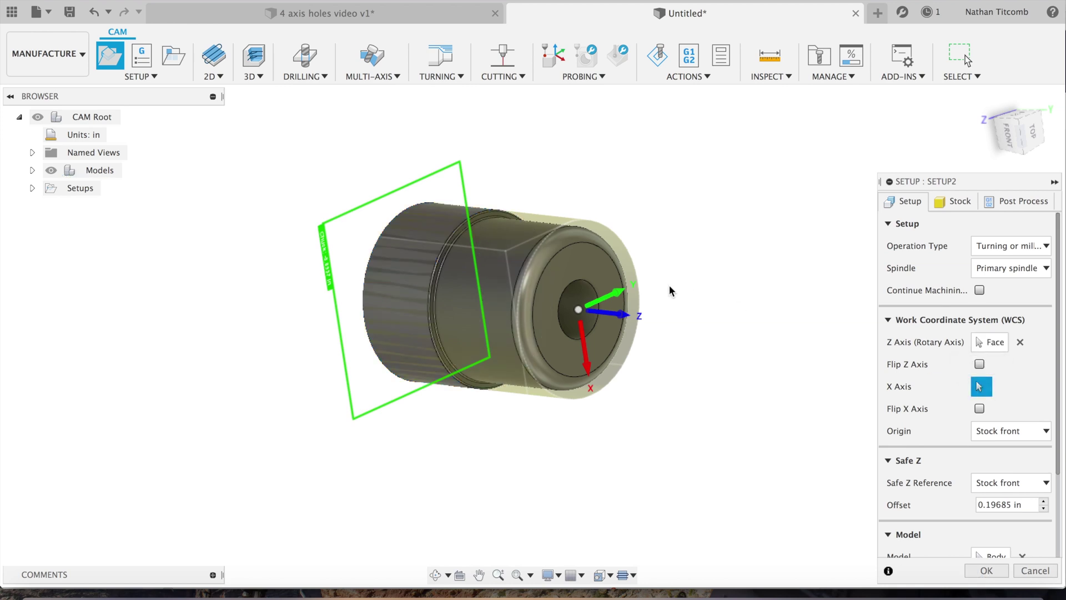
pyautogui.click(620, 282)
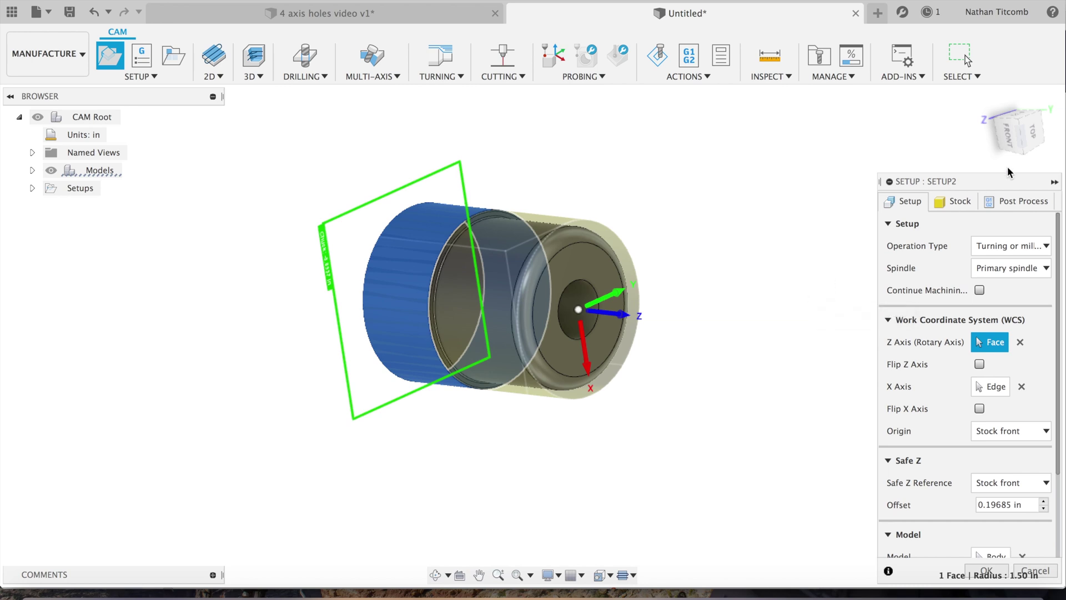
pyautogui.moveTo(1014, 143); pyautogui.dragTo(994, 183)
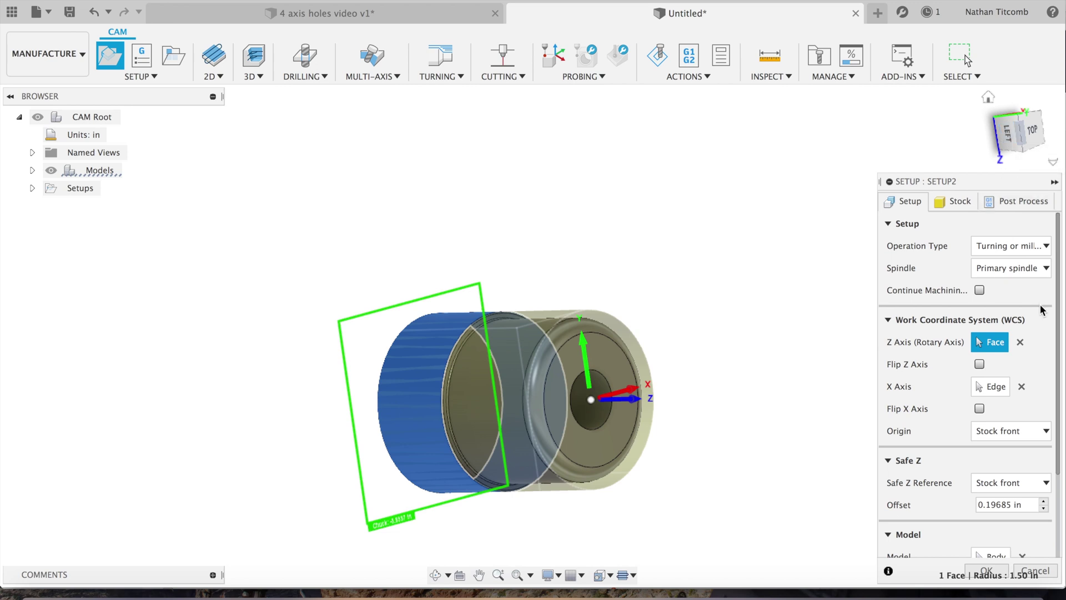
# Give the setup relative-size cylinder stock with 0.1 in radial offset and confirm Setup2
pyautogui.click(959, 202)
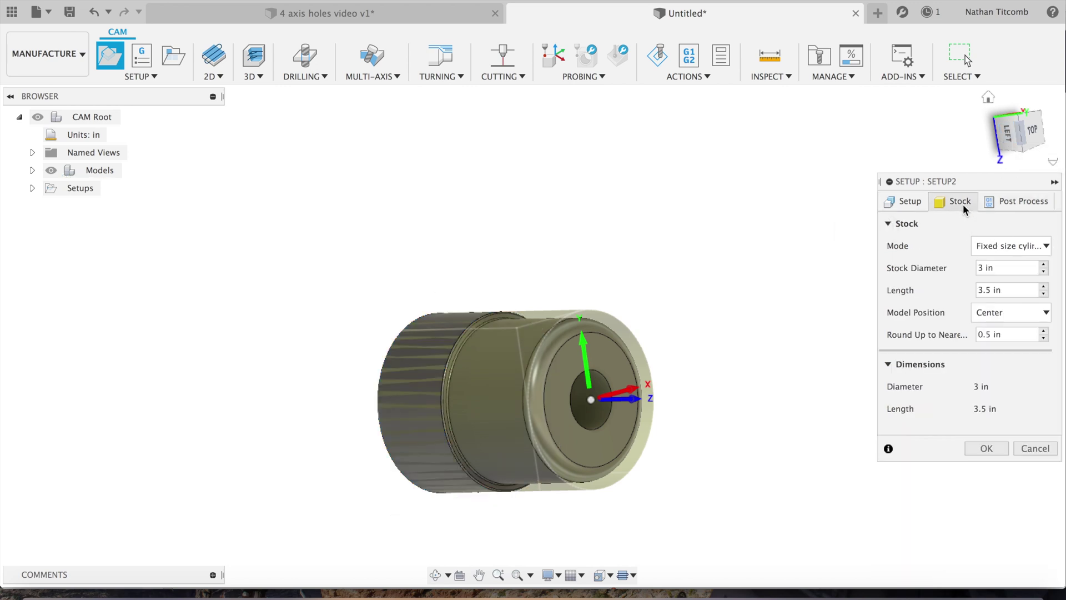
pyautogui.click(1026, 246)
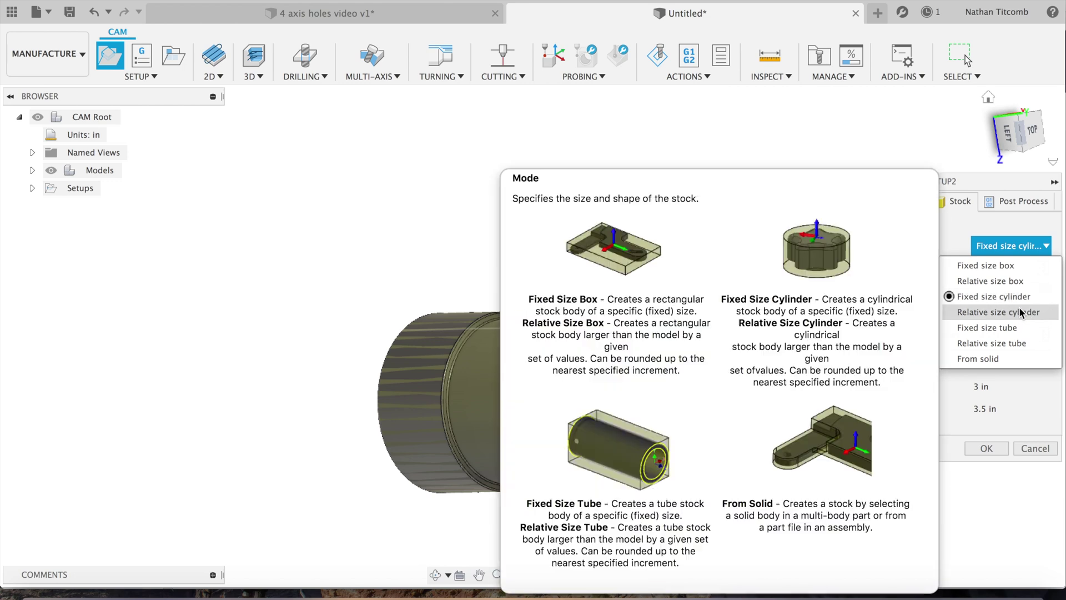
pyautogui.click(1018, 310)
pyautogui.click(985, 271)
pyautogui.press('super+a')
pyautogui.write('0.1')
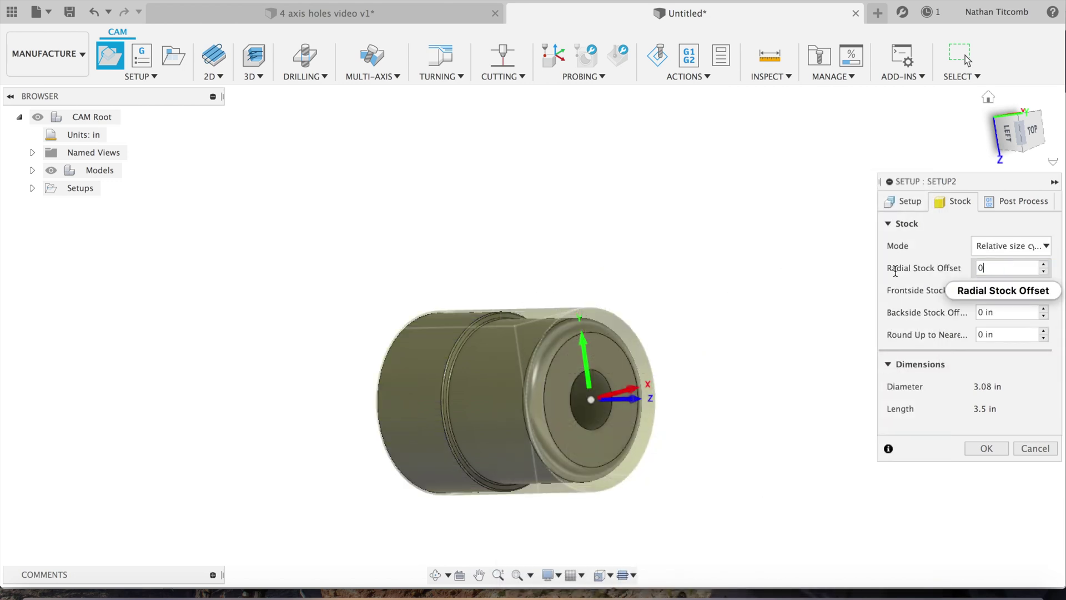
pyautogui.click(920, 197)
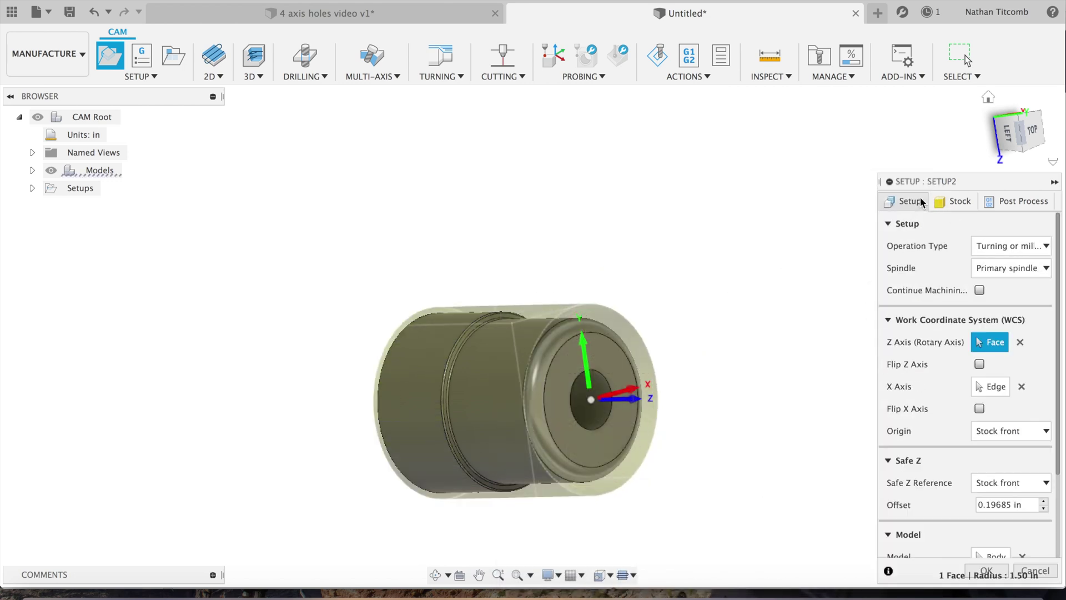
pyautogui.scroll(-4, 1027, 365)
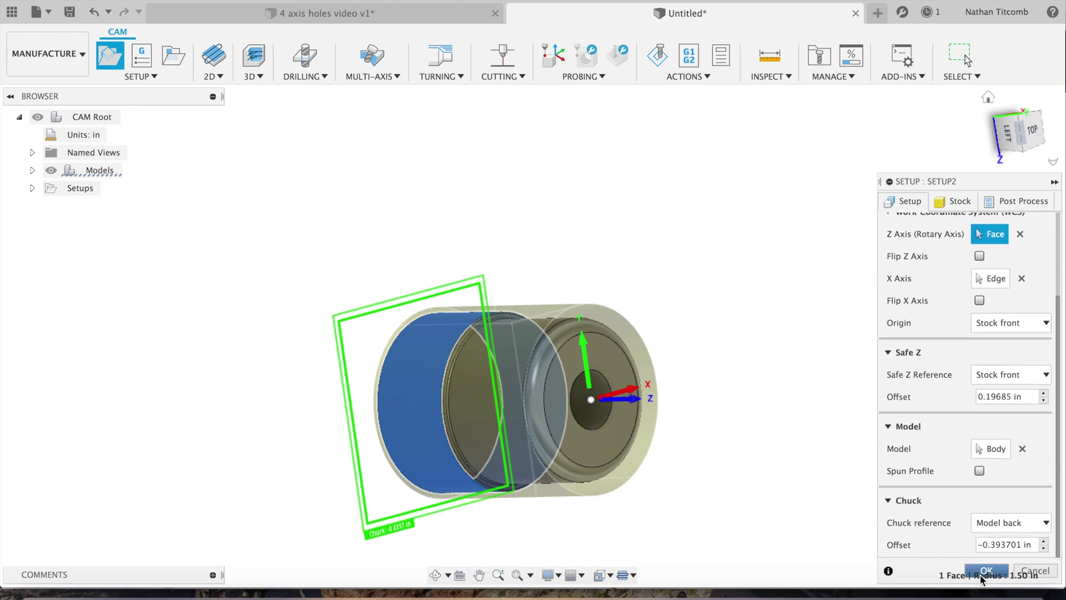
pyautogui.click(986, 571)
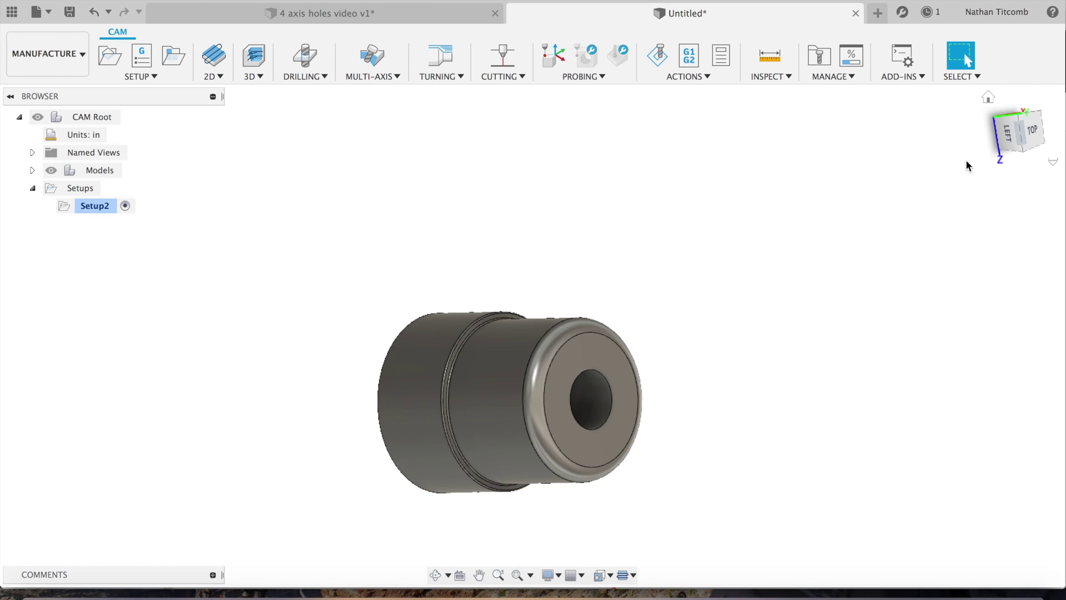
# Select Setup2 and orbit to inspect its cylindrical stock from tilted and end-on views
pyautogui.click(103, 206)
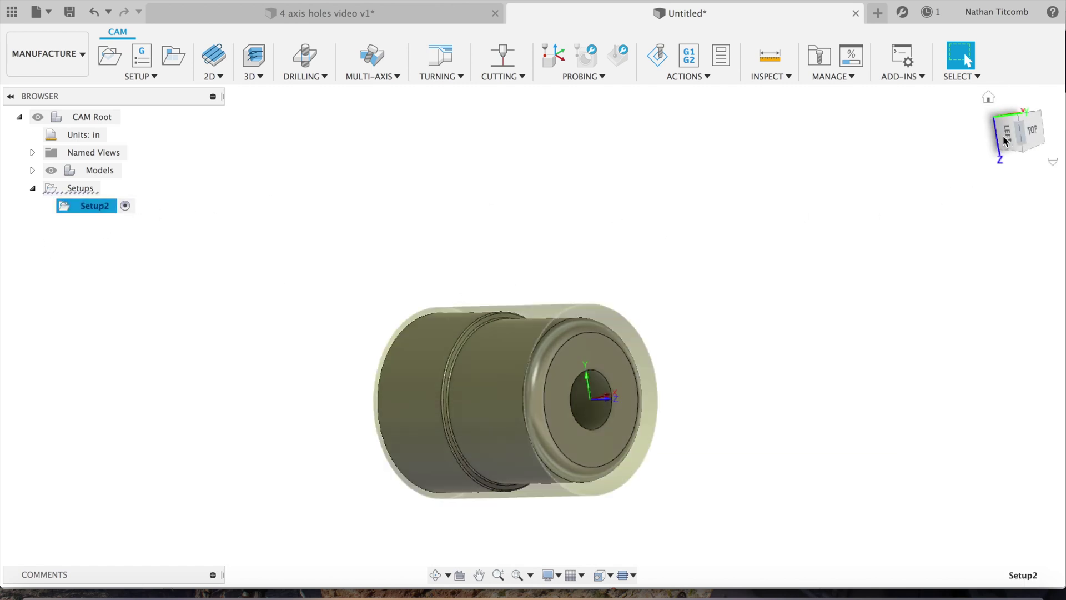
pyautogui.moveTo(1011, 129)
pyautogui.mouseDown()
pyautogui.moveTo(1017, 175)
pyautogui.moveTo(1062, 156)
pyautogui.mouseUp()
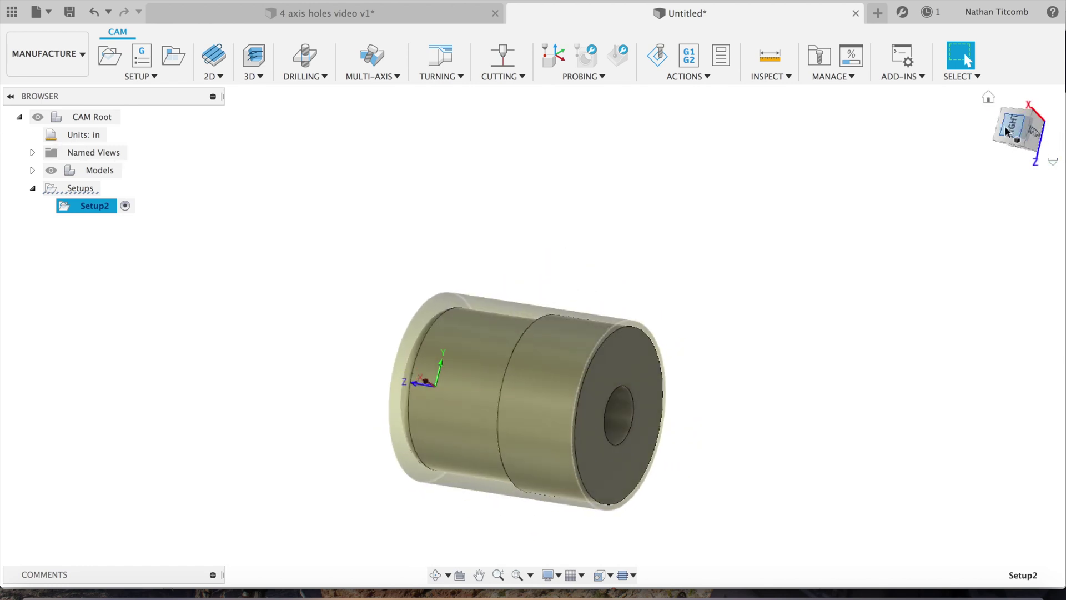
pyautogui.click(1005, 131)
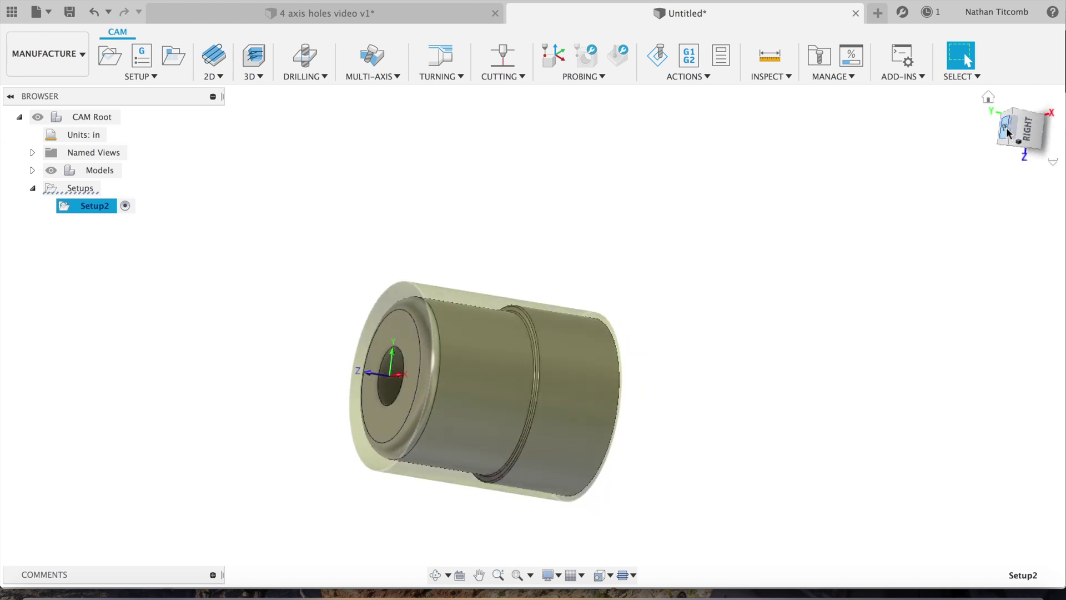
pyautogui.click(1007, 132)
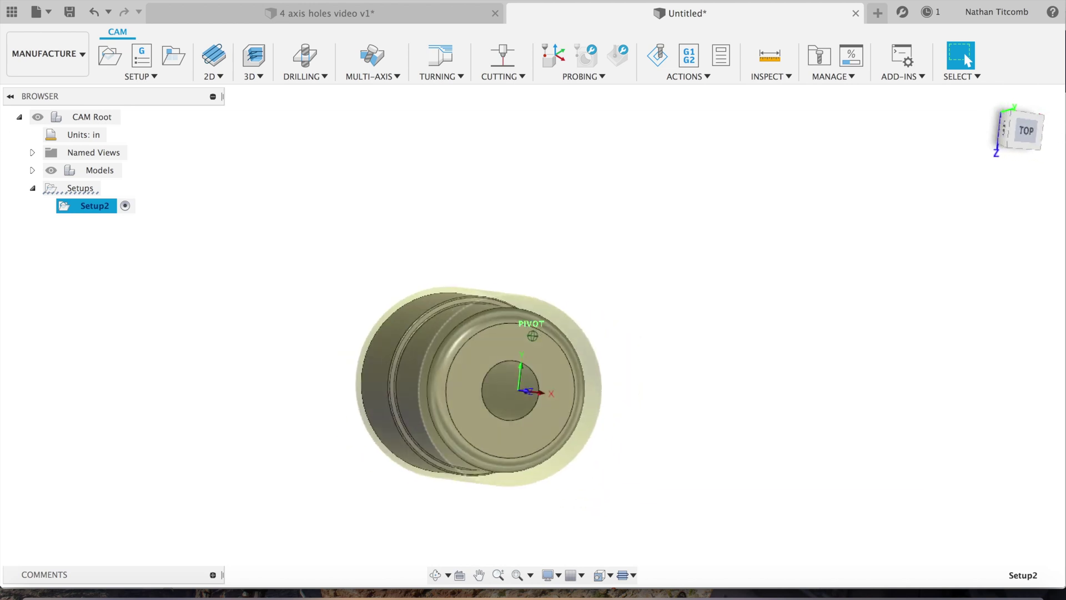
pyautogui.moveTo(1008, 132)
pyautogui.mouseDown()
pyautogui.moveTo(1061, 135)
pyautogui.moveTo(958, 143)
pyautogui.mouseUp()
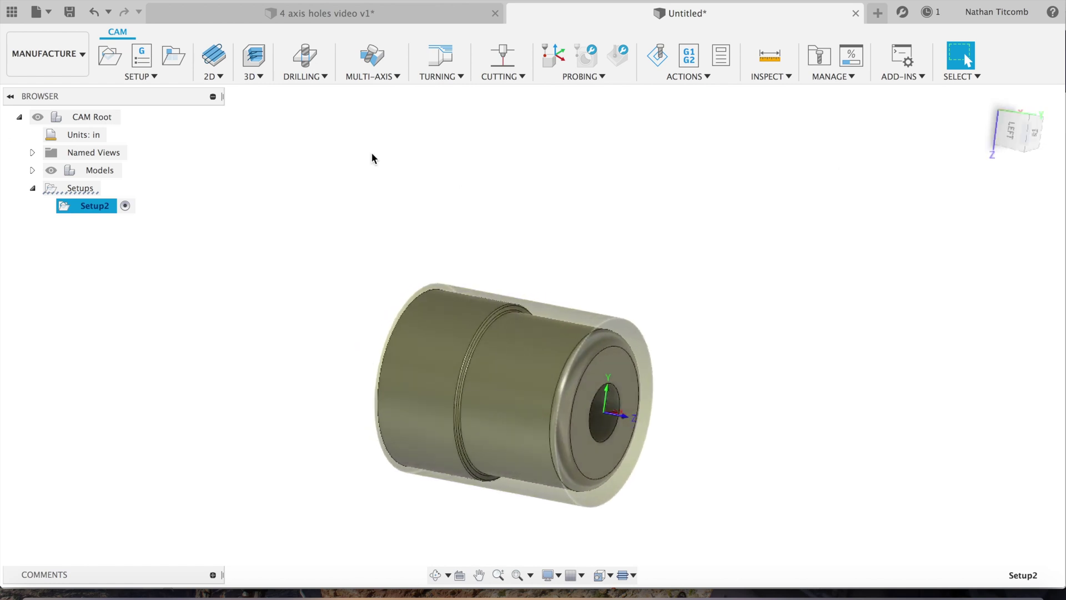
pyautogui.click(214, 76)
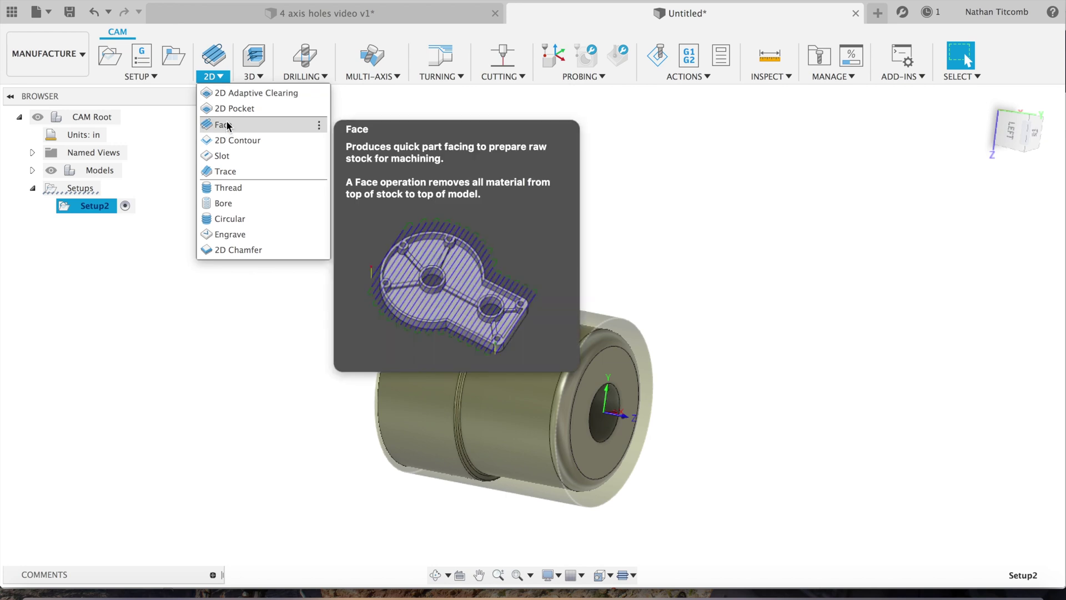
# Add a Turning Face operation, browsing the tool library but cancelling without choosing a tool
pyautogui.click(444, 76)
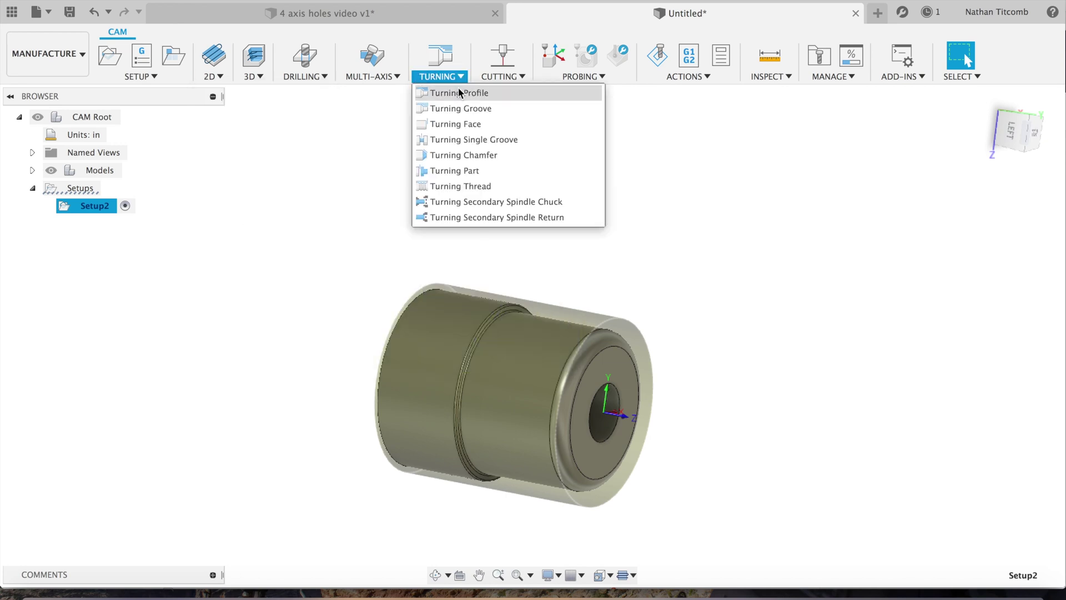
pyautogui.click(465, 124)
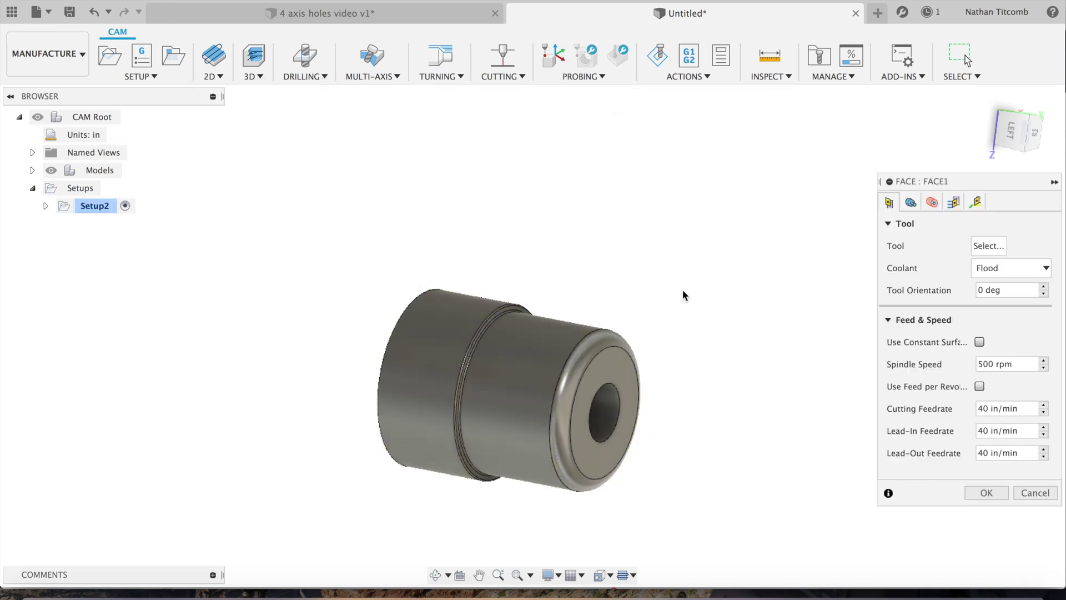
pyautogui.click(984, 248)
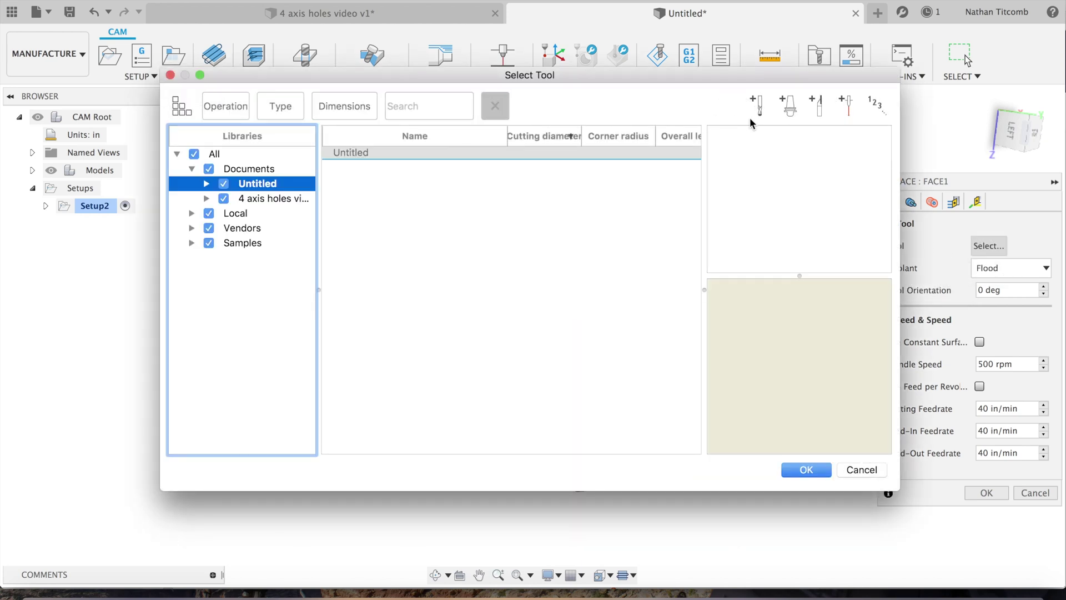
pyautogui.click(756, 110)
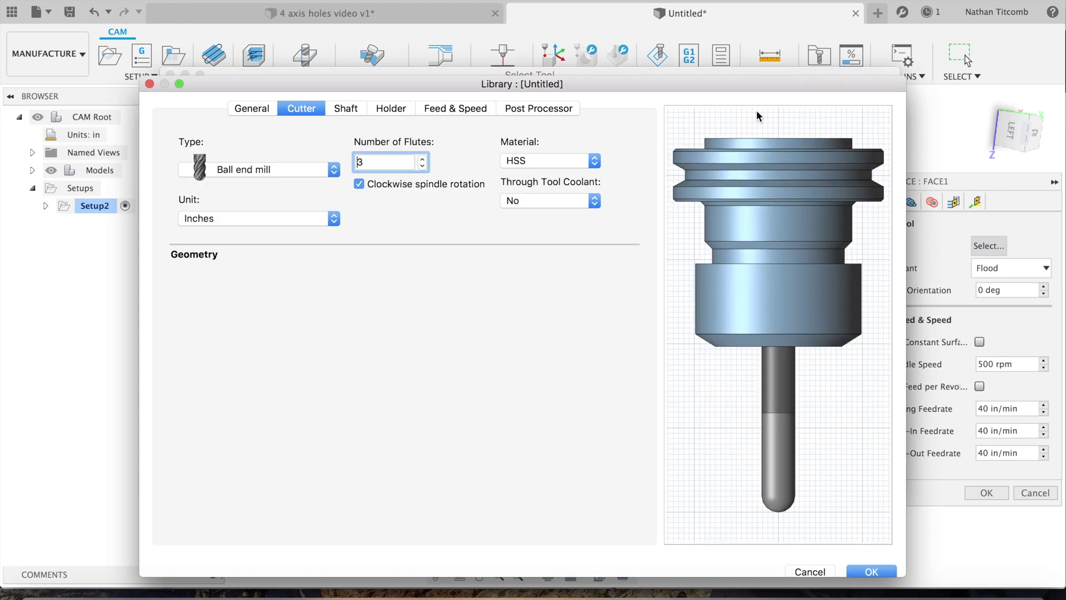
pyautogui.click(272, 170)
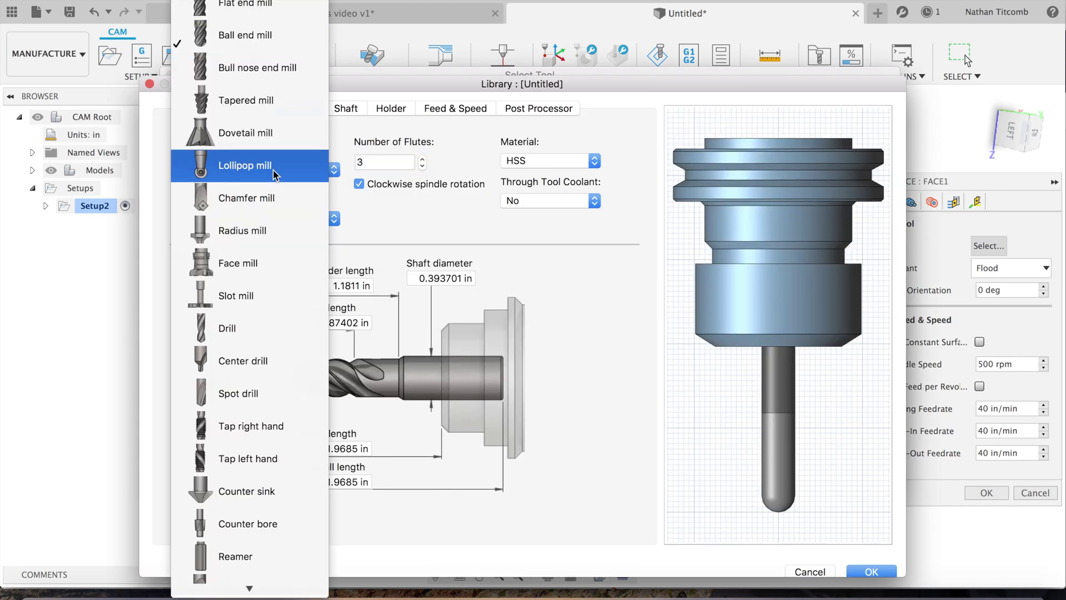
pyautogui.scroll(-3, 273, 175)
pyautogui.scroll(3, 273, 176)
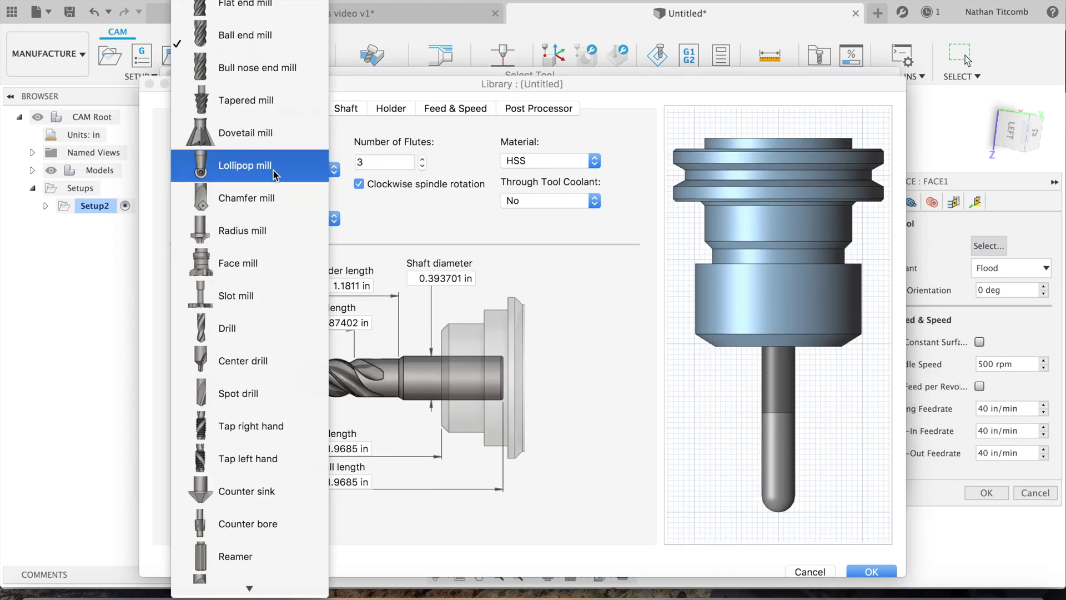
pyautogui.scroll(-3, 254, 327)
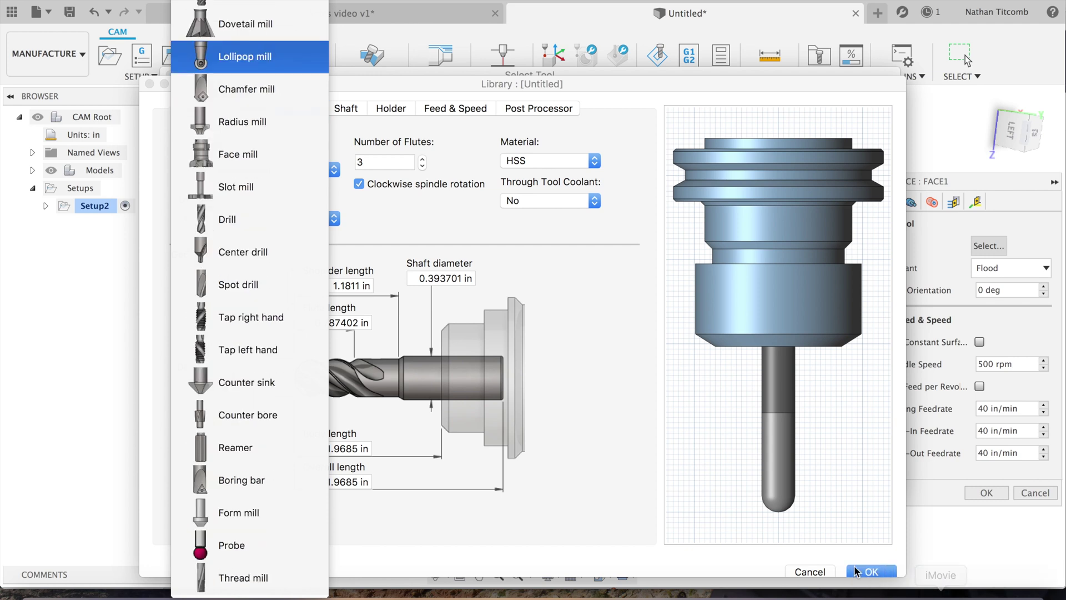
pyautogui.click(825, 571)
pyautogui.click(819, 572)
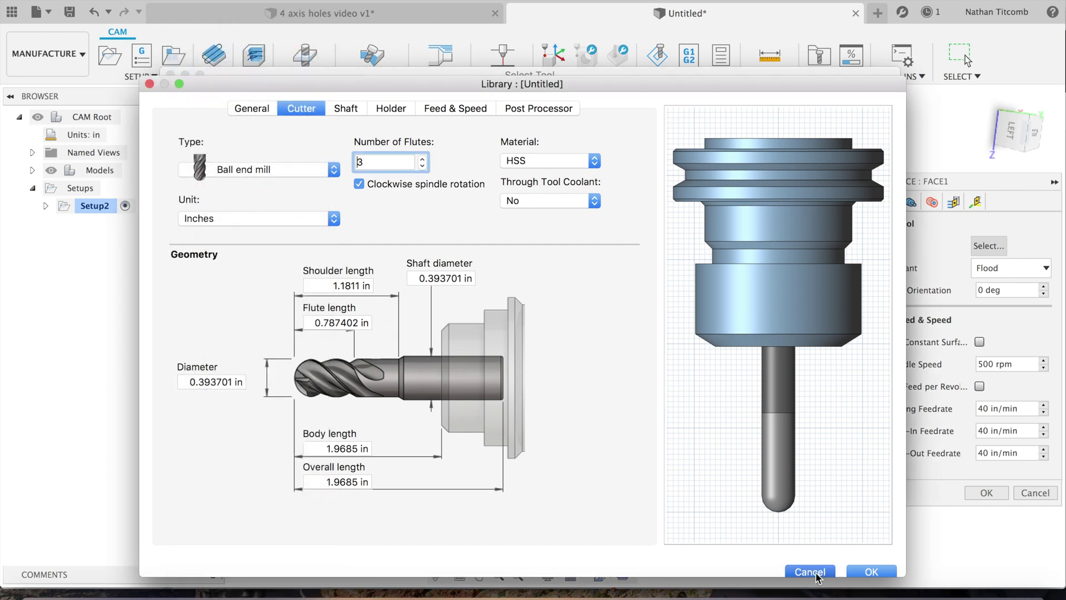
pyautogui.click(861, 469)
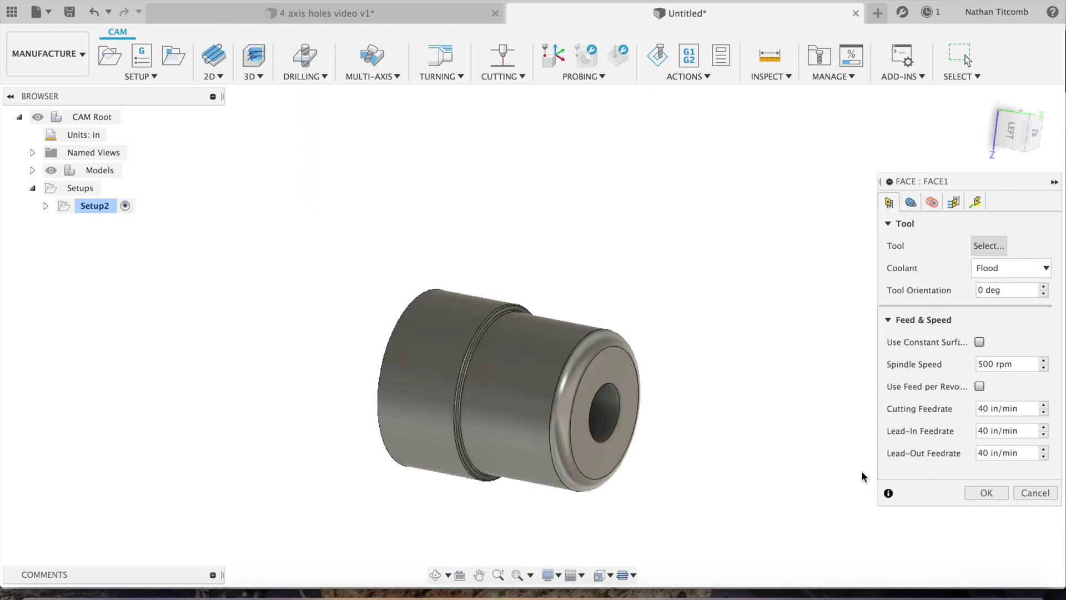
# Create a new CNMT turning insert with 1/64 in corner radius and use it for facing
pyautogui.click(991, 242)
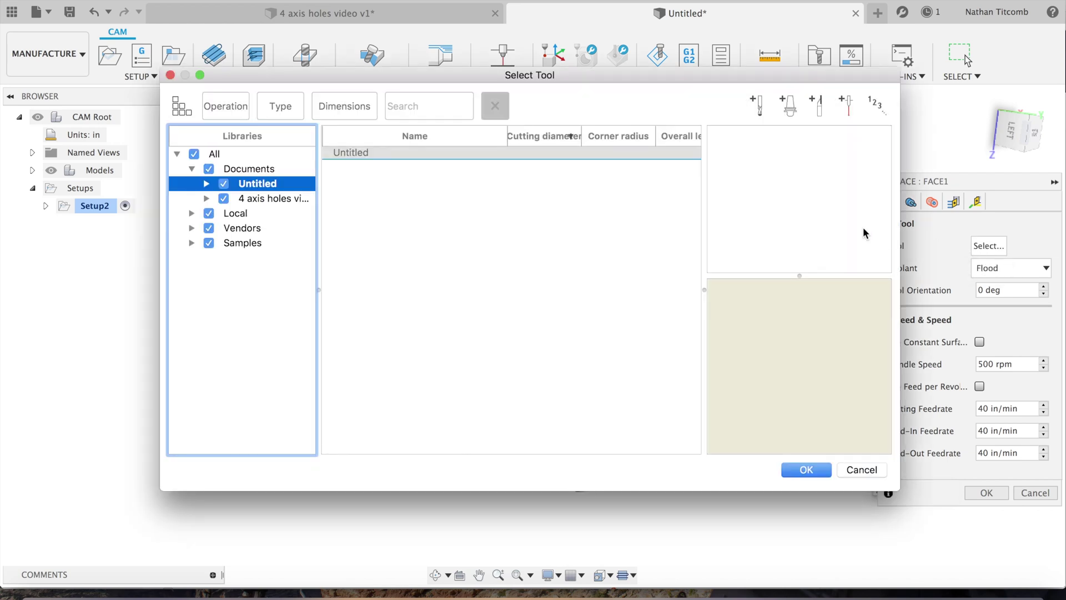
pyautogui.click(818, 107)
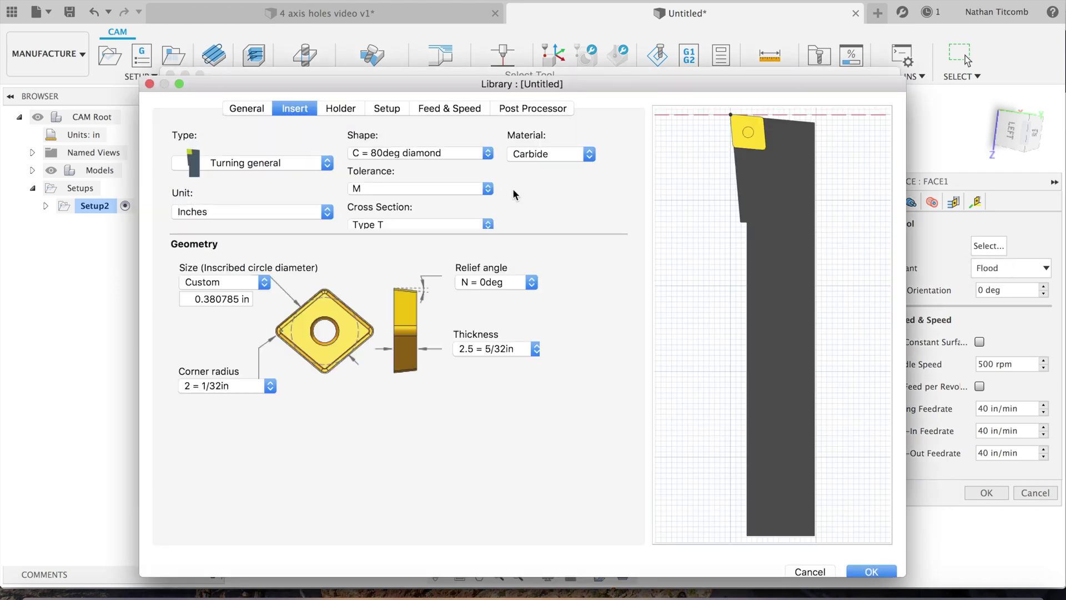
pyautogui.click(192, 301)
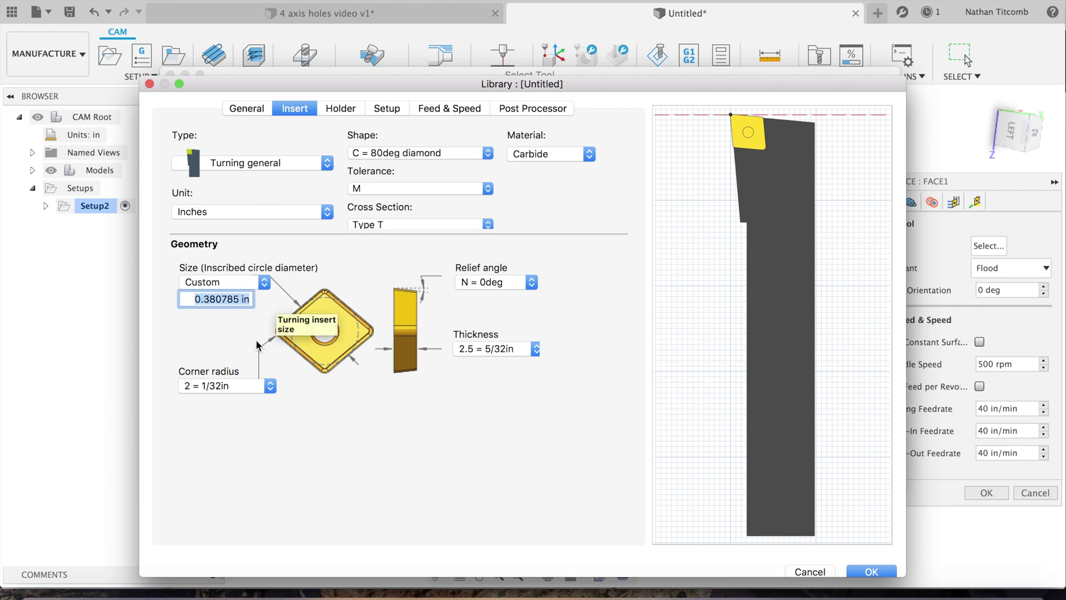
pyautogui.click(248, 388)
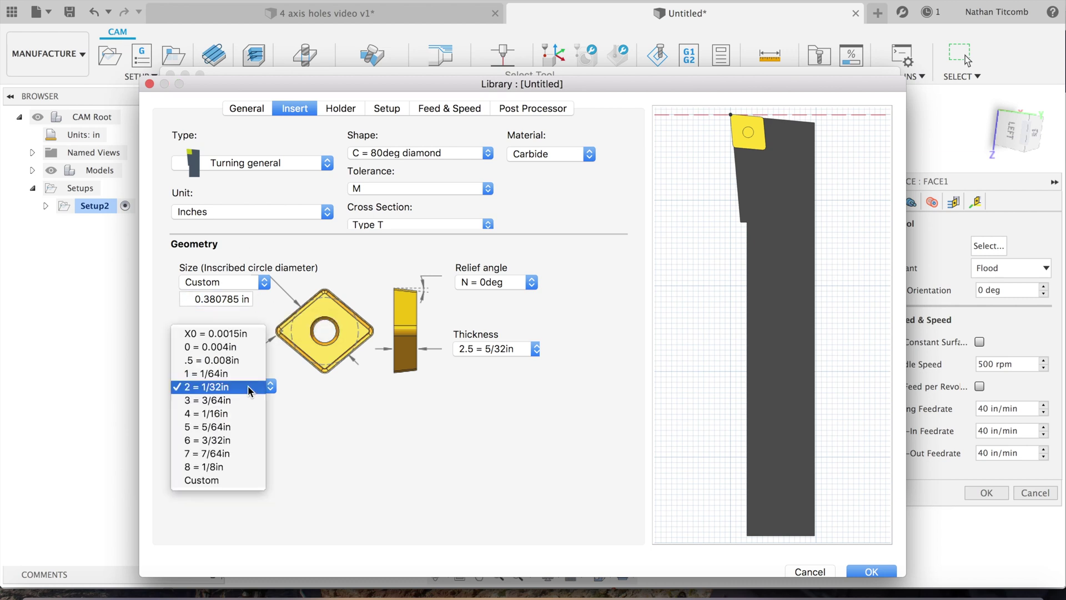
pyautogui.click(238, 374)
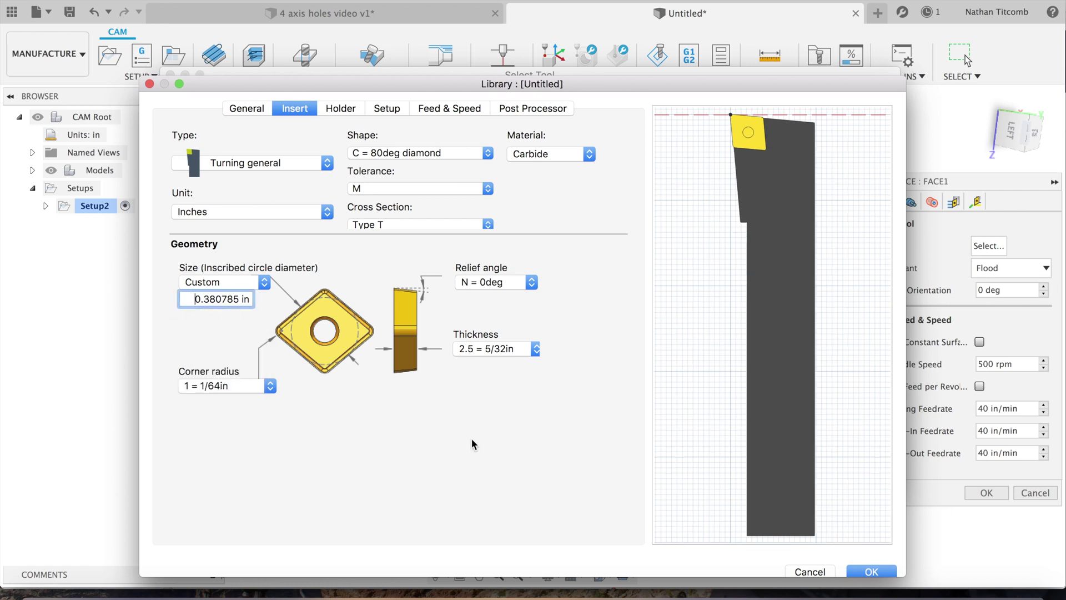
pyautogui.click(868, 571)
pyautogui.click(808, 469)
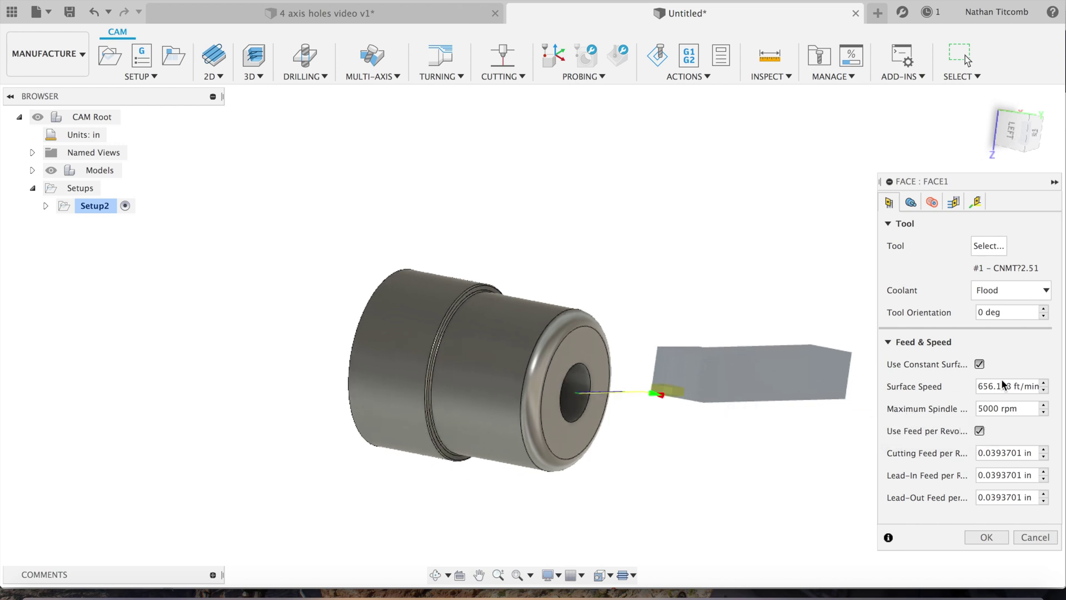
# Set surface speed 750, max spindle speed 2500, and 0.01 cutting, lead-in and lead-out feeds
pyautogui.click(978, 383)
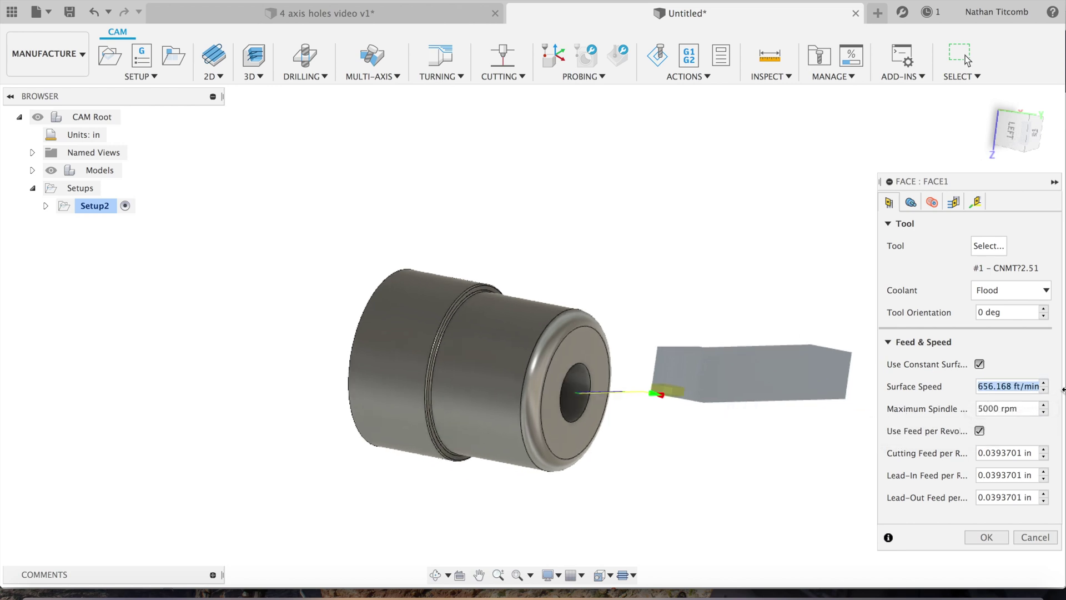
pyautogui.write('750')
pyautogui.press('Tab')
pyautogui.write('25')
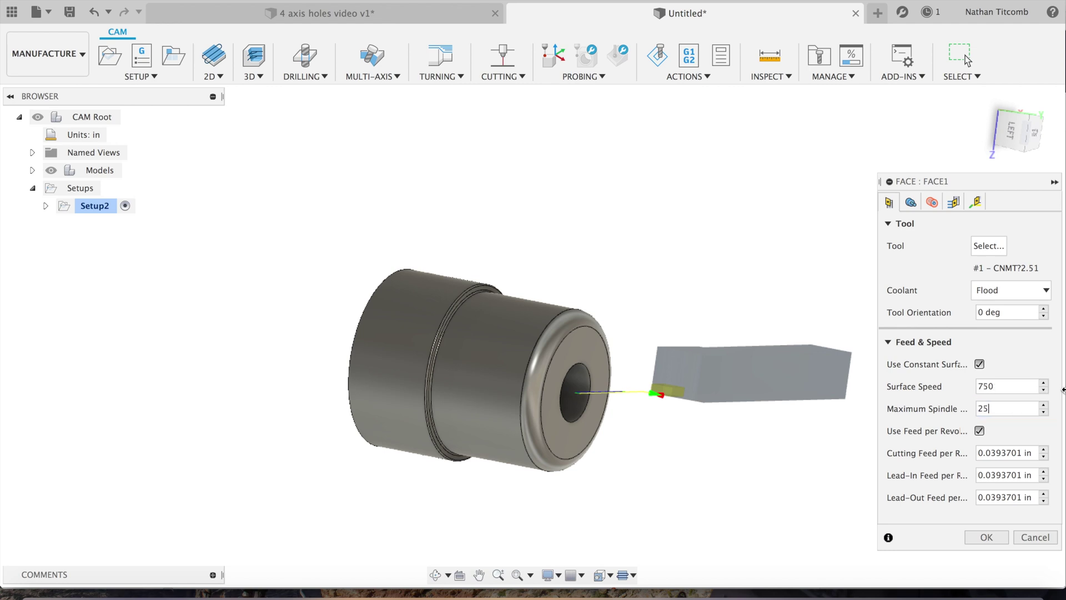
pyautogui.press('Tab')
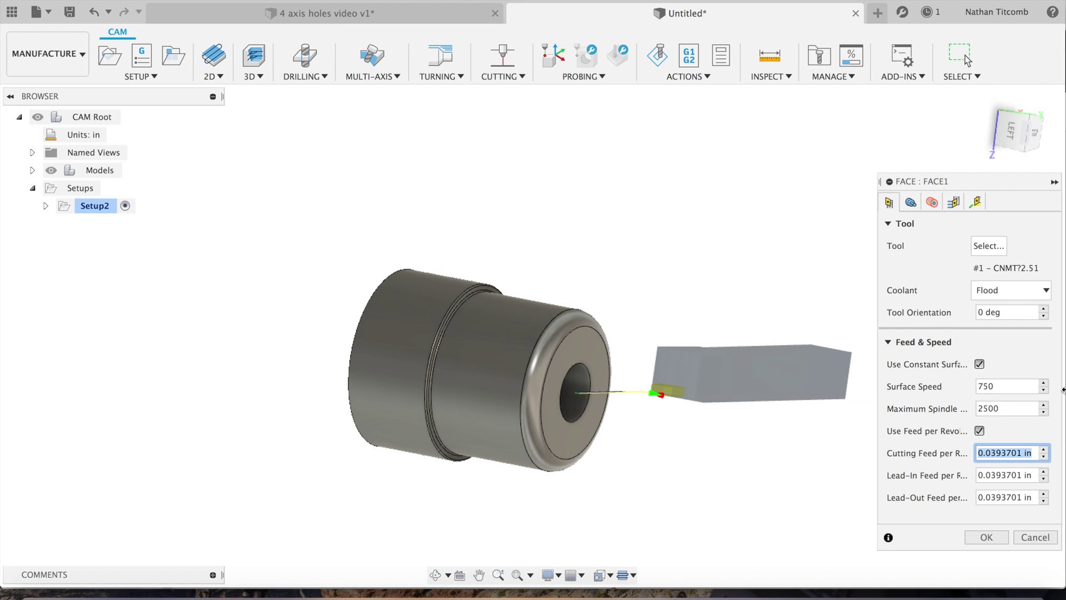
pyautogui.write('0.01')
pyautogui.press('Tab')
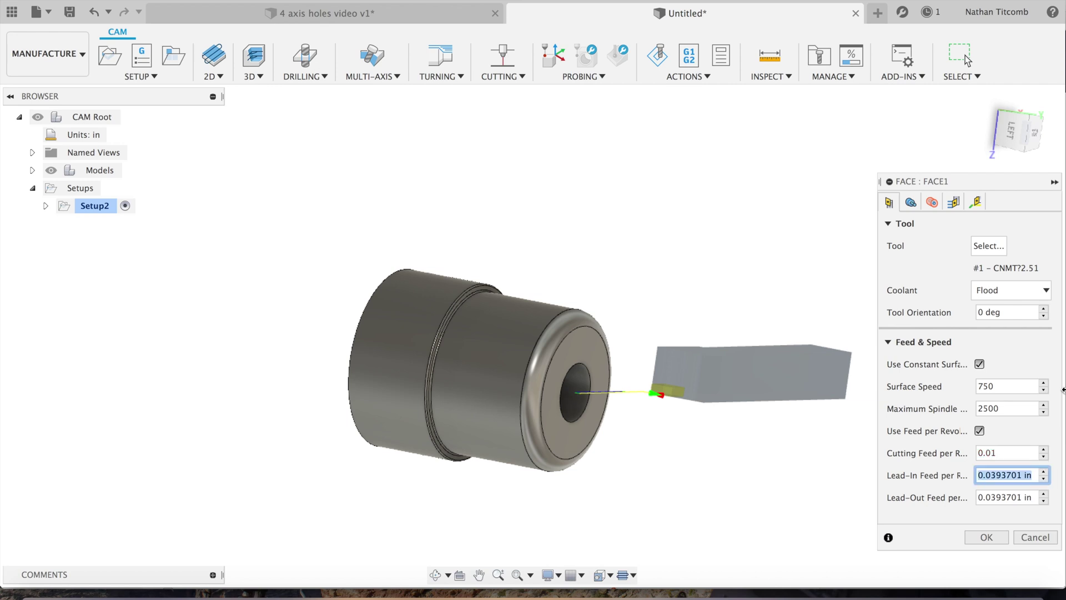
pyautogui.write('0.01')
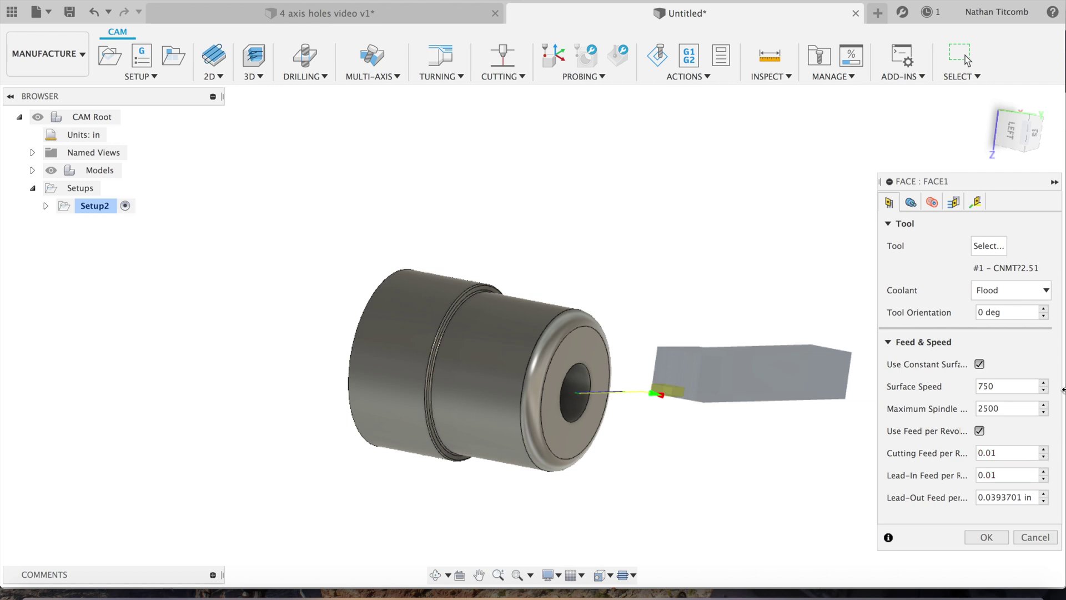
pyautogui.press('Tab')
pyautogui.write('0')
# Review the Geometry, Passes, Radii and Linking settings, then accept to generate Face1
pyautogui.click(910, 202)
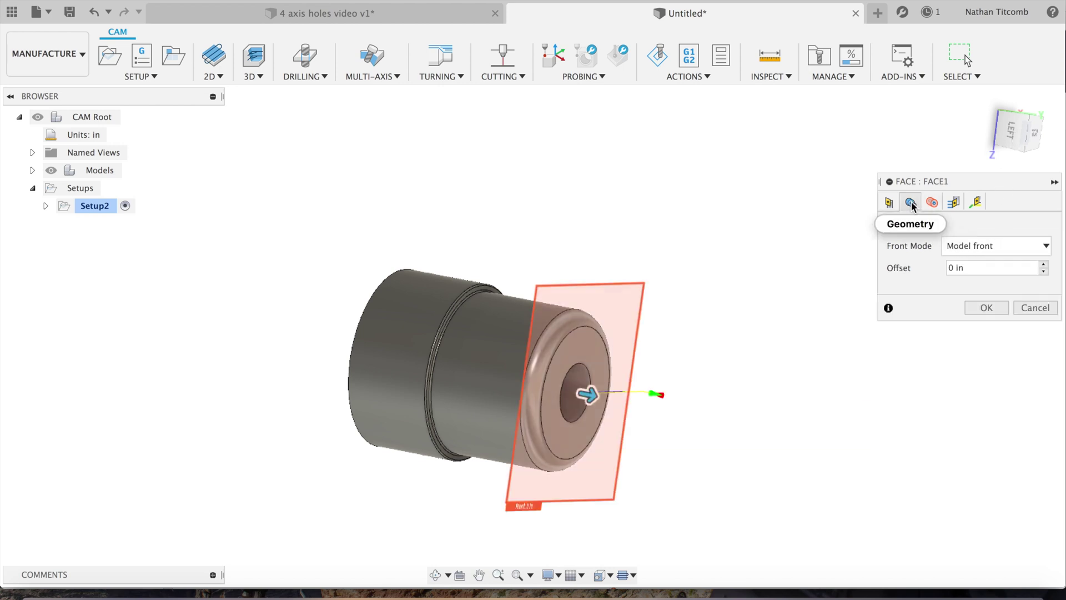
pyautogui.click(954, 202)
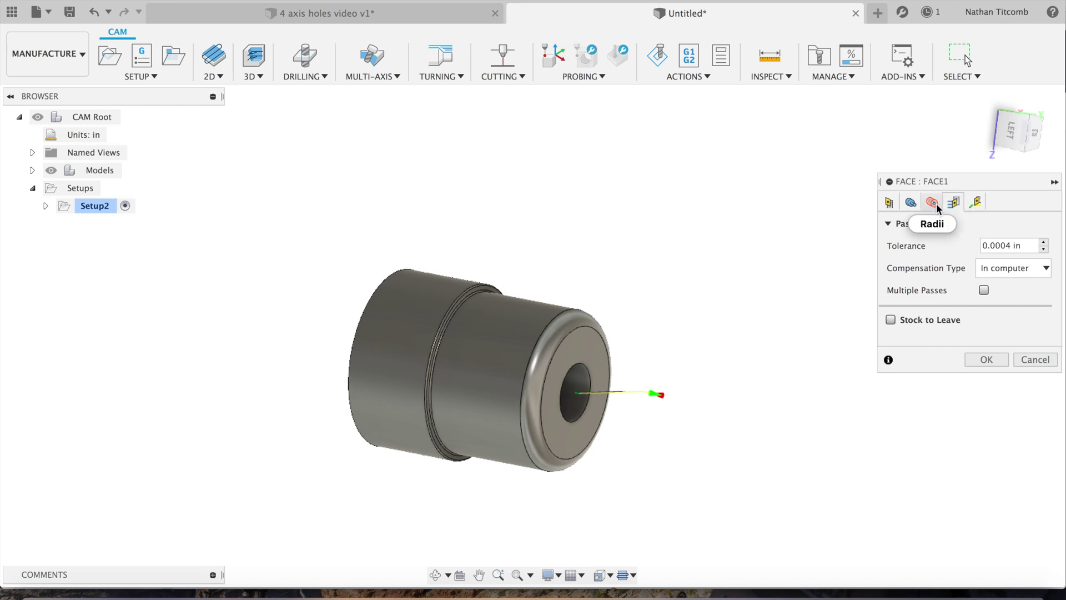
pyautogui.click(936, 203)
pyautogui.click(976, 202)
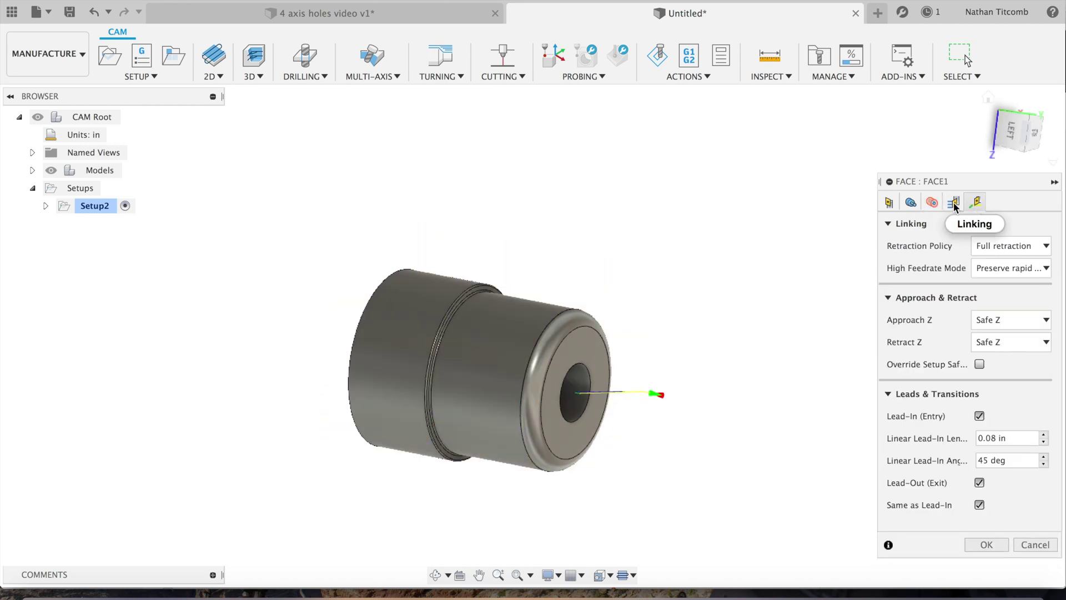
pyautogui.click(889, 203)
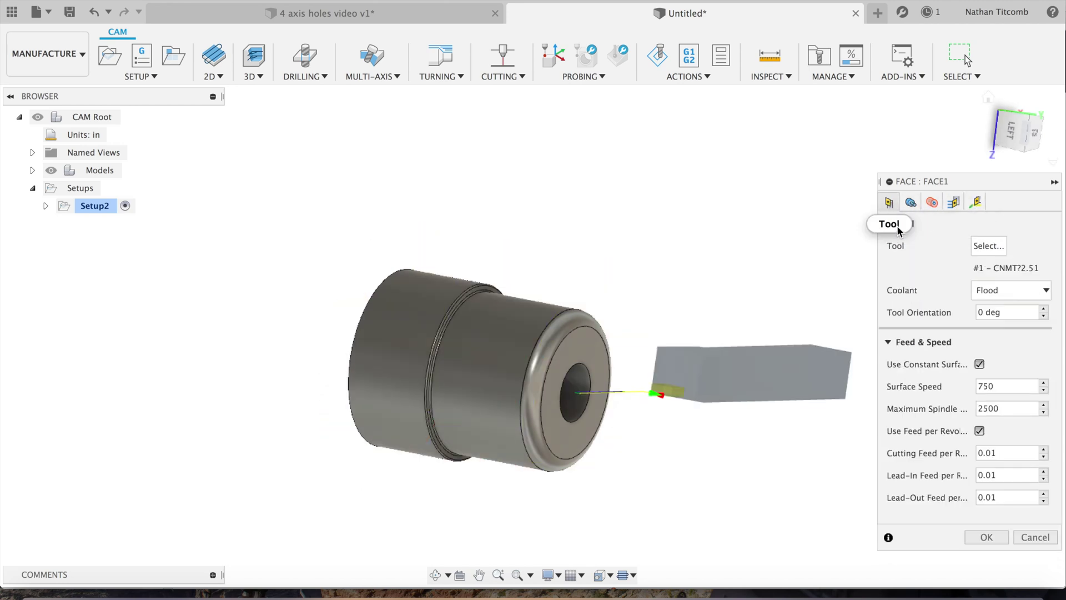
pyautogui.click(986, 537)
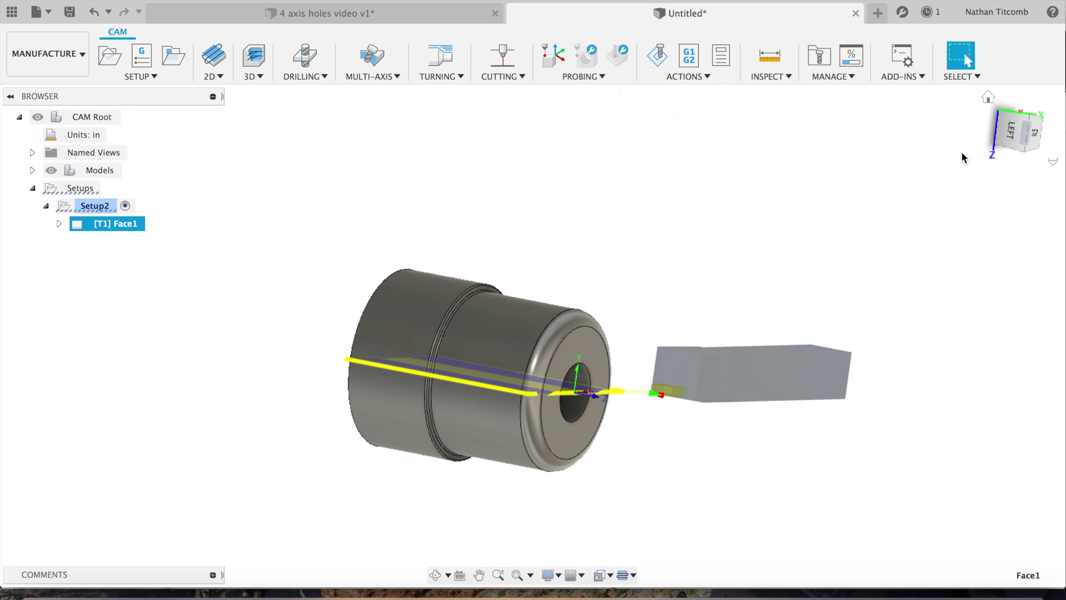
pyautogui.moveTo(1014, 140)
pyautogui.keyDown('shift'); pyautogui.mouseDown(button='middle')
pyautogui.moveTo(968, 197)
pyautogui.moveTo(949, 137)
pyautogui.mouseUp(button='middle'); pyautogui.keyUp('shift')
pyautogui.click(657, 55)
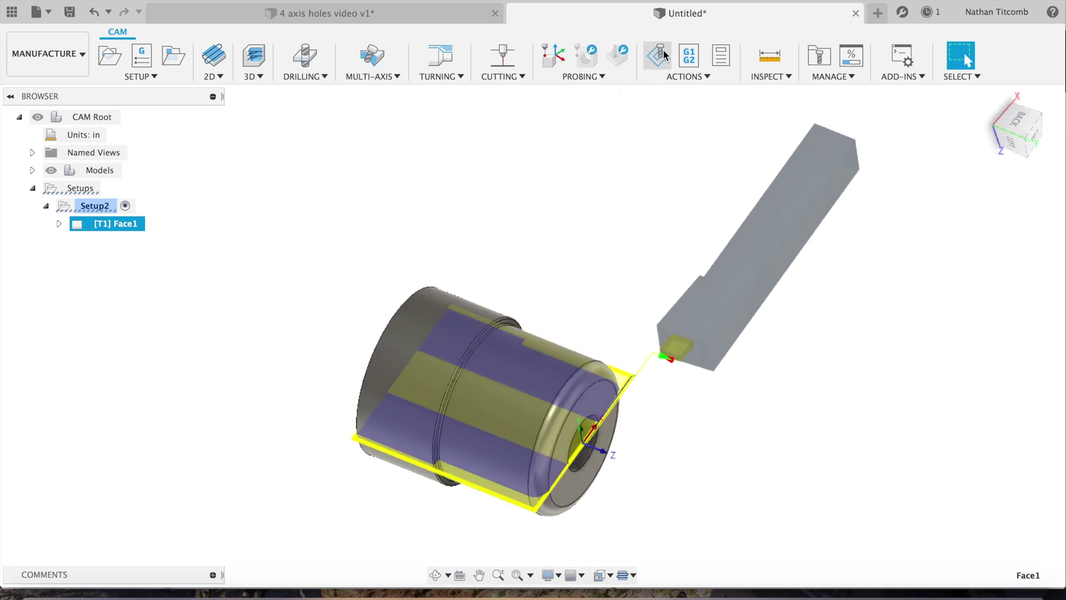
pyautogui.click(533, 517)
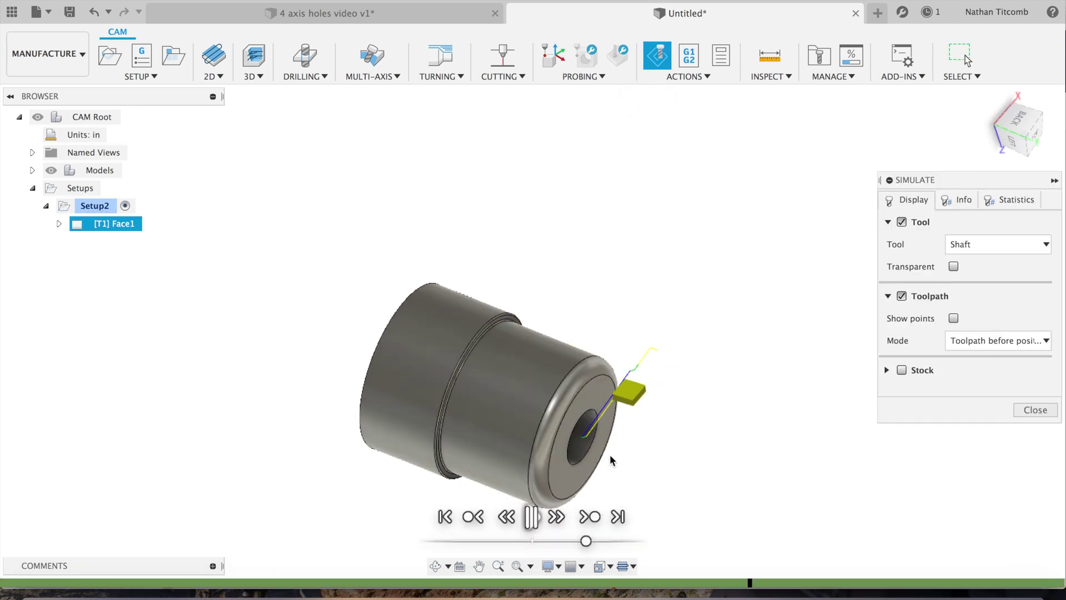
pyautogui.click(1023, 411)
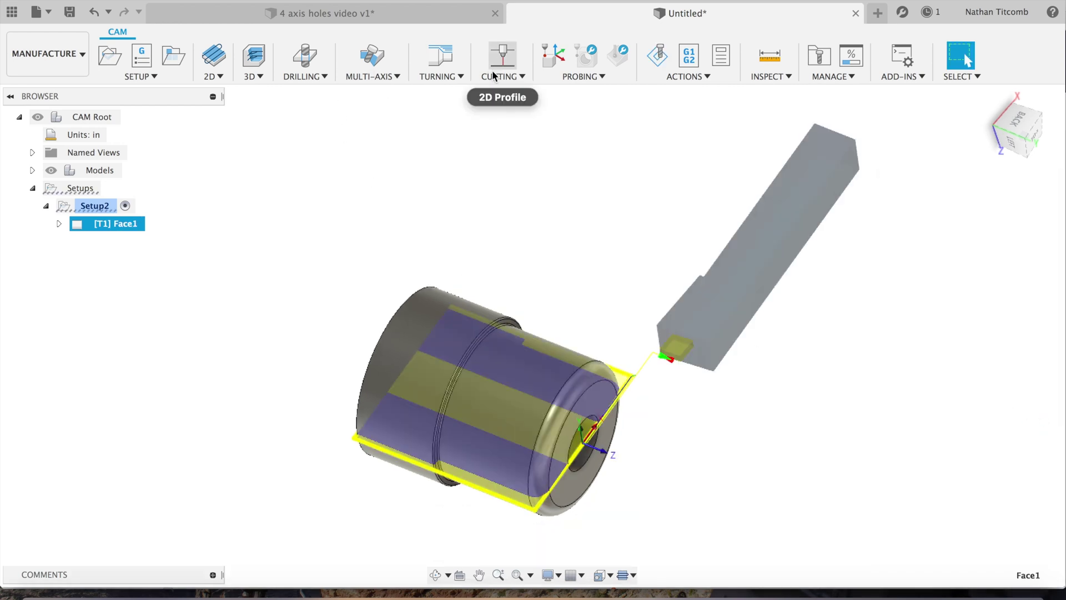
pyautogui.click(453, 77)
# Start a turning profile with 2500 rpm maximum spindle and 0.015 cutting, lead-in and lead-out feeds
pyautogui.click(462, 91)
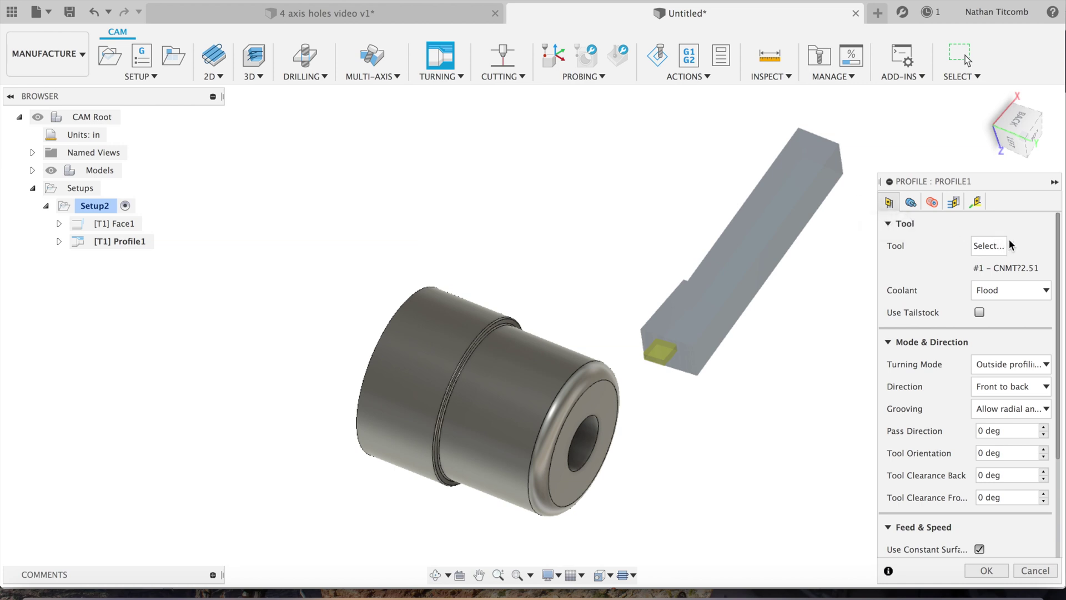
pyautogui.scroll(-5, 954, 441)
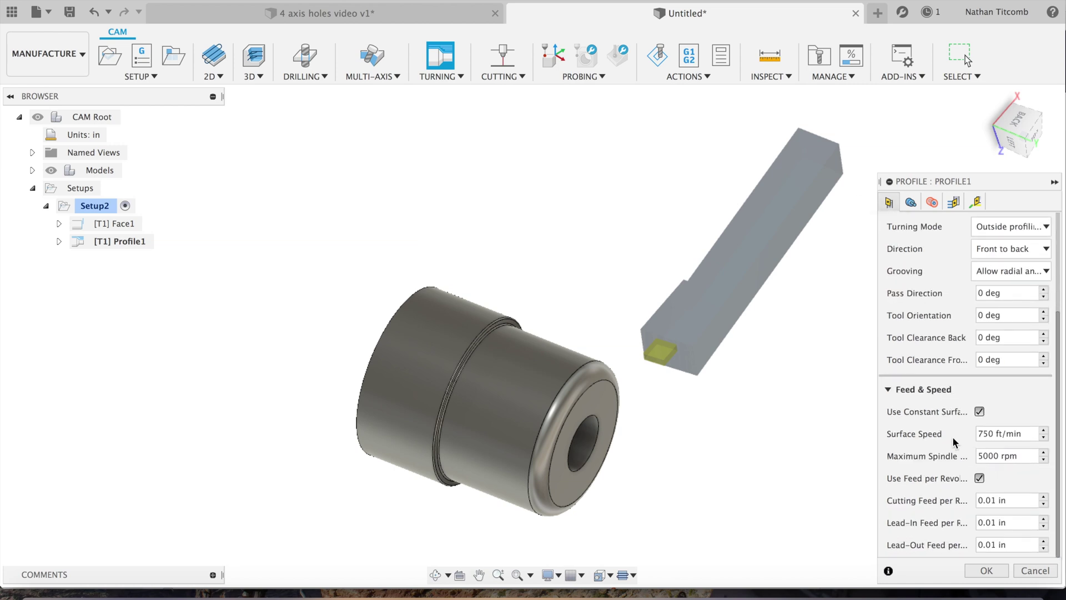
pyautogui.click(1024, 456)
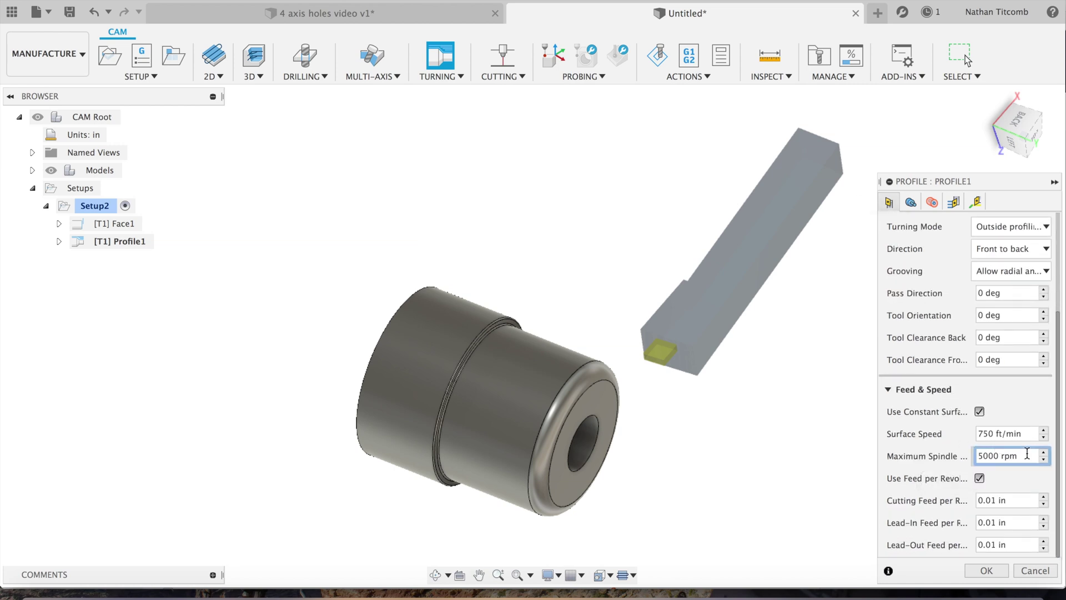
pyautogui.moveTo(1024, 455); pyautogui.dragTo(875, 456)
pyautogui.write('2500')
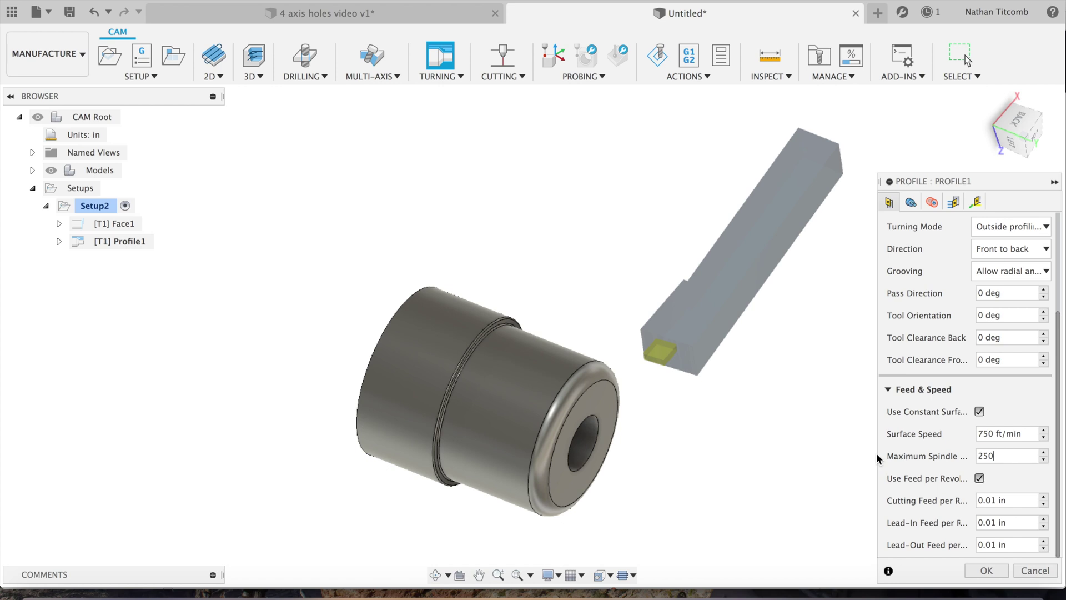
pyautogui.press('Tab')
pyautogui.write('0.015')
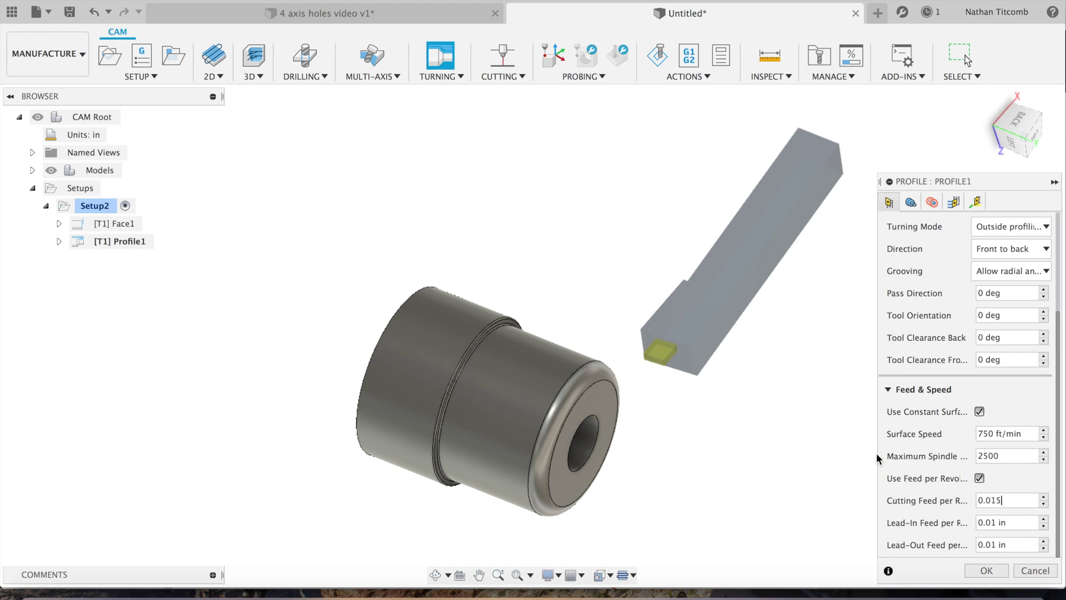
pyautogui.press('Tab')
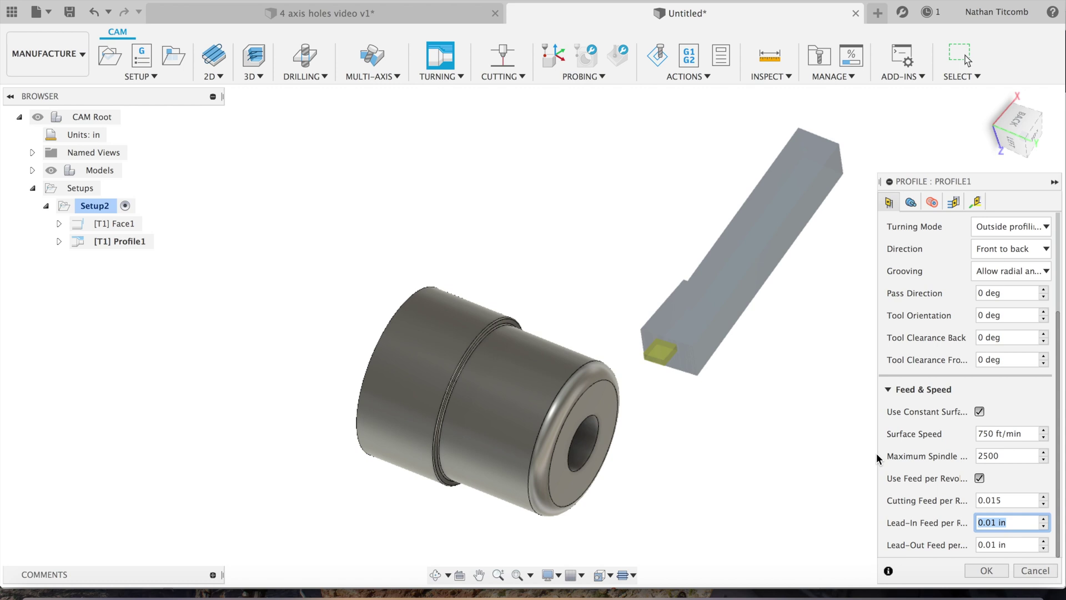
pyautogui.write('0.015')
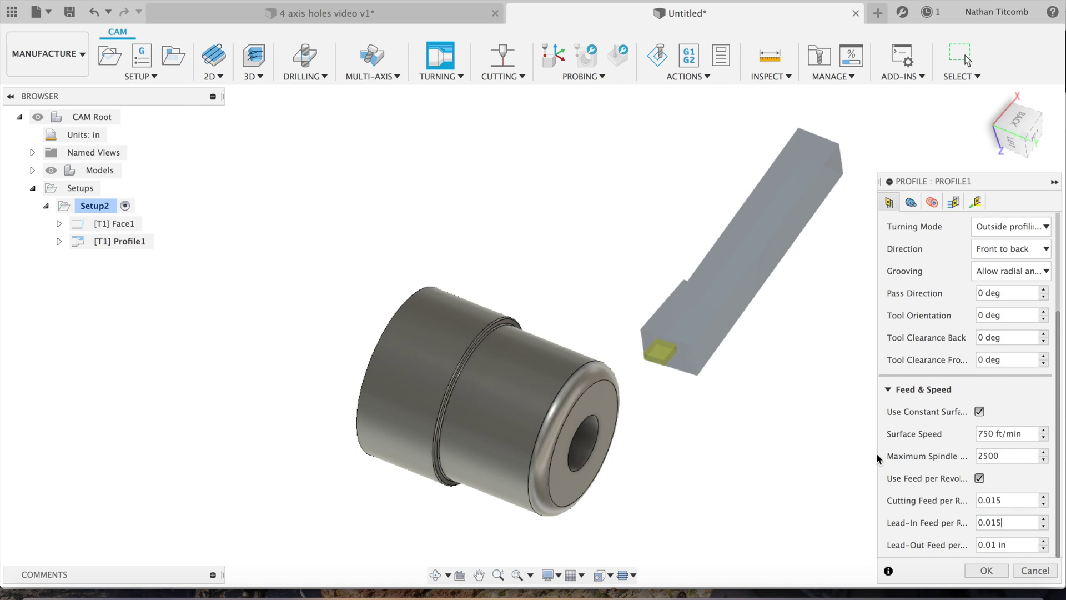
pyautogui.press('Tab')
pyautogui.write('0')
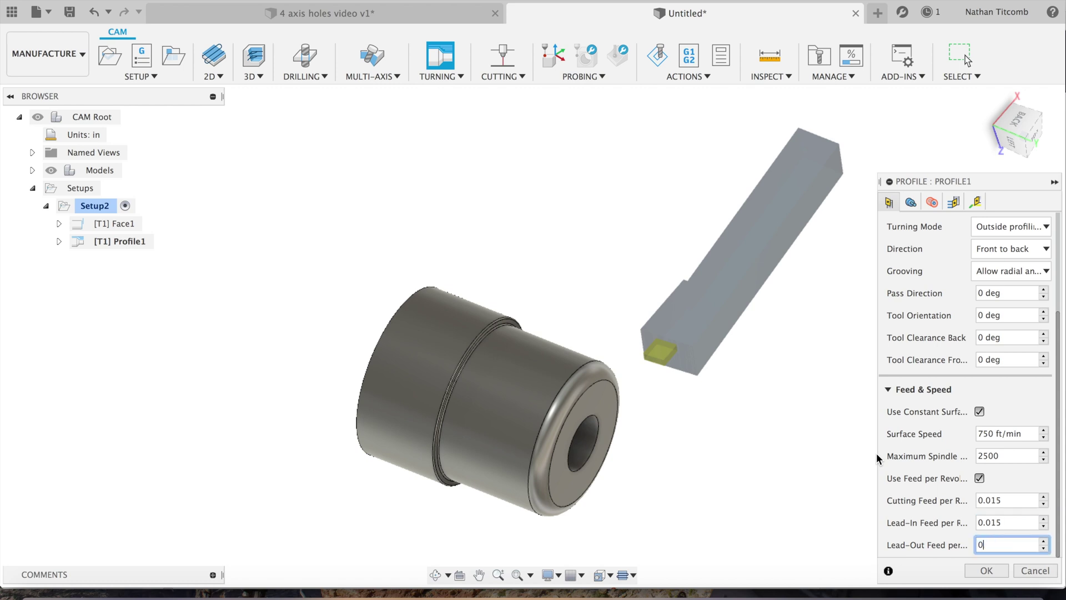
pyautogui.write('.015')
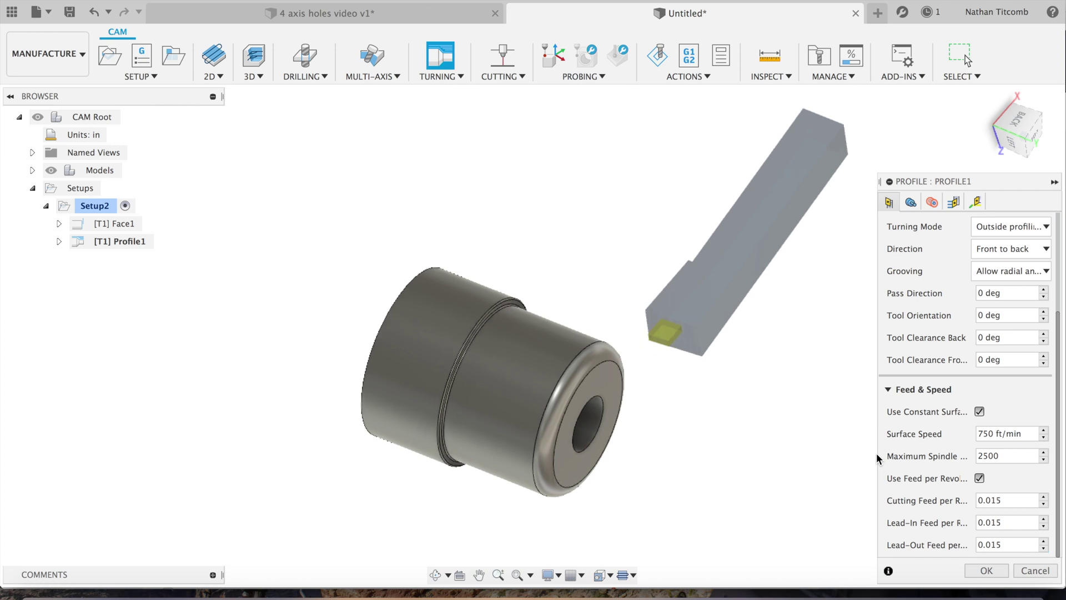
# Review the Radii, Passes and Linking settings and accept Profile1 to generate its toolpath
pyautogui.click(935, 203)
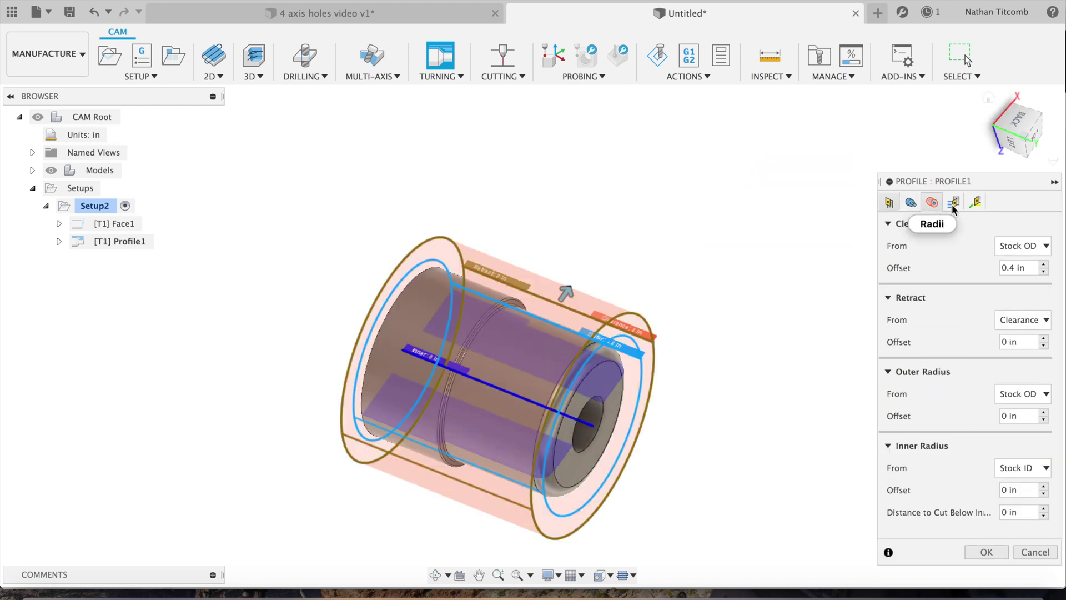
pyautogui.click(956, 203)
pyautogui.click(976, 203)
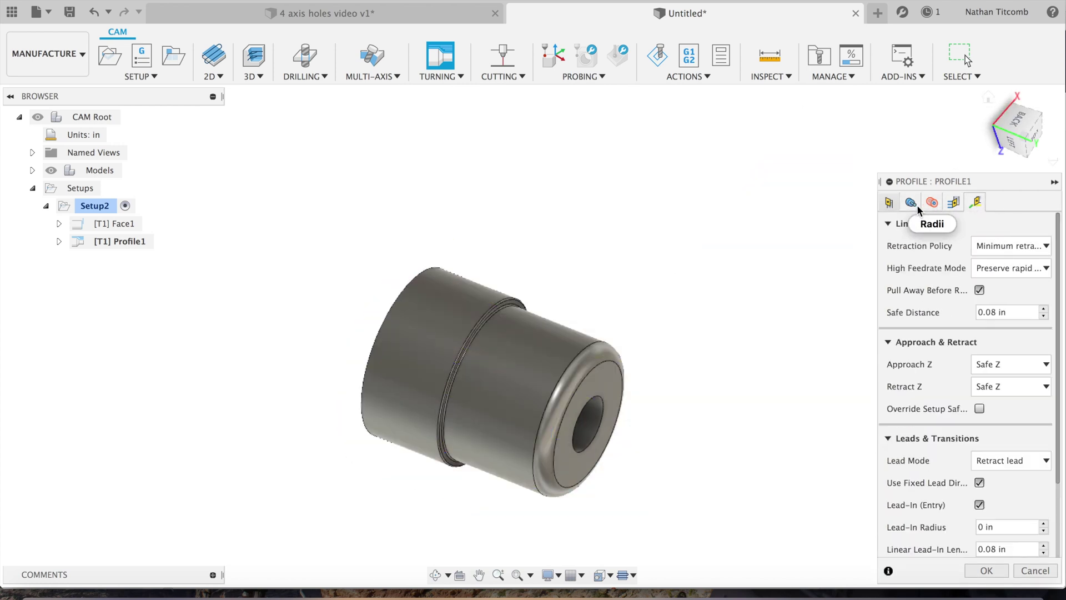
pyautogui.click(888, 202)
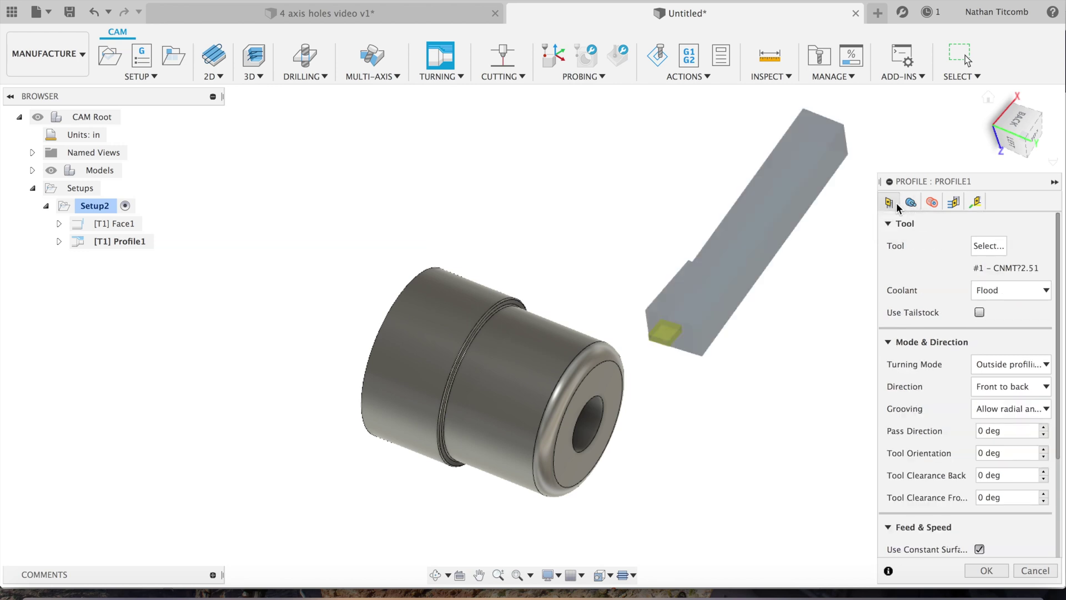
pyautogui.click(984, 572)
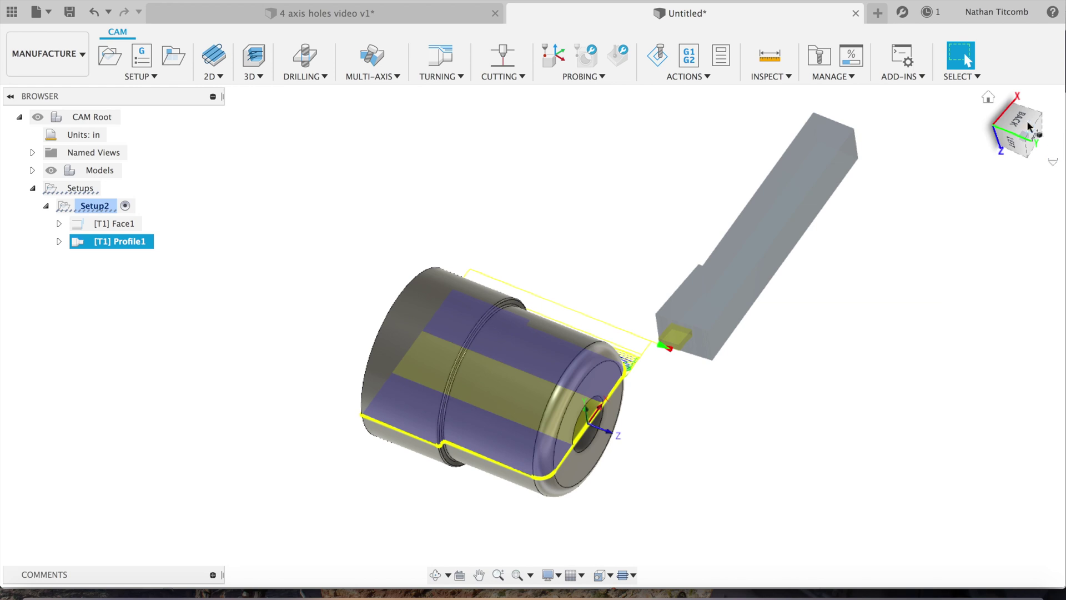
# Edit Profile1's Passes to a 0.1 in maximum roughing stepdown and regenerate the toolpath
pyautogui.moveTo(1014, 136)
pyautogui.mouseDown()
pyautogui.moveTo(1006, 150)
pyautogui.moveTo(1001, 140)
pyautogui.mouseUp()
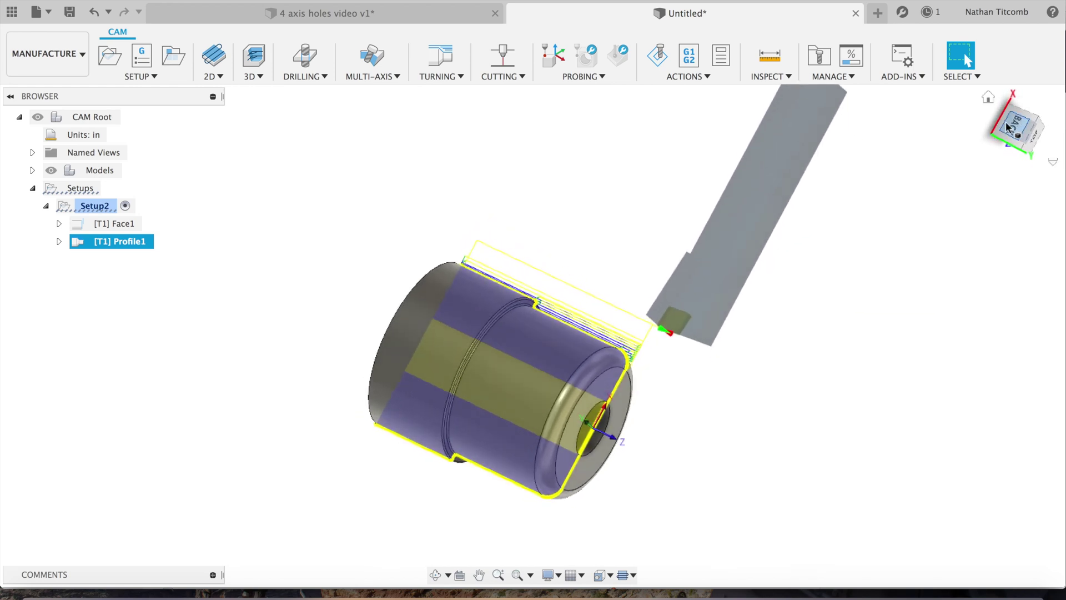
pyautogui.rightClick(122, 242)
pyautogui.click(185, 2)
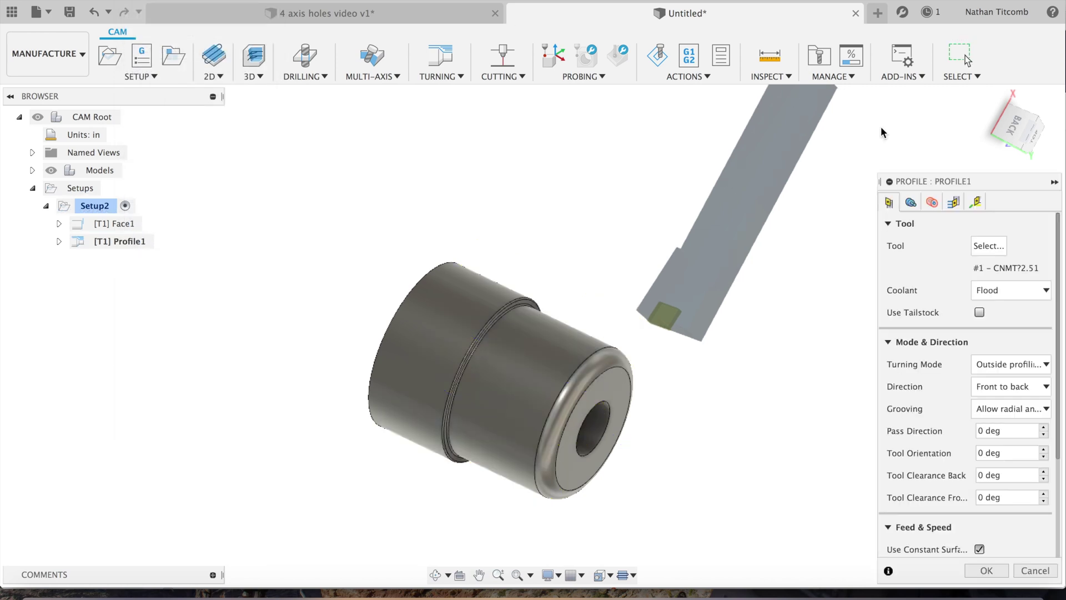
pyautogui.click(952, 201)
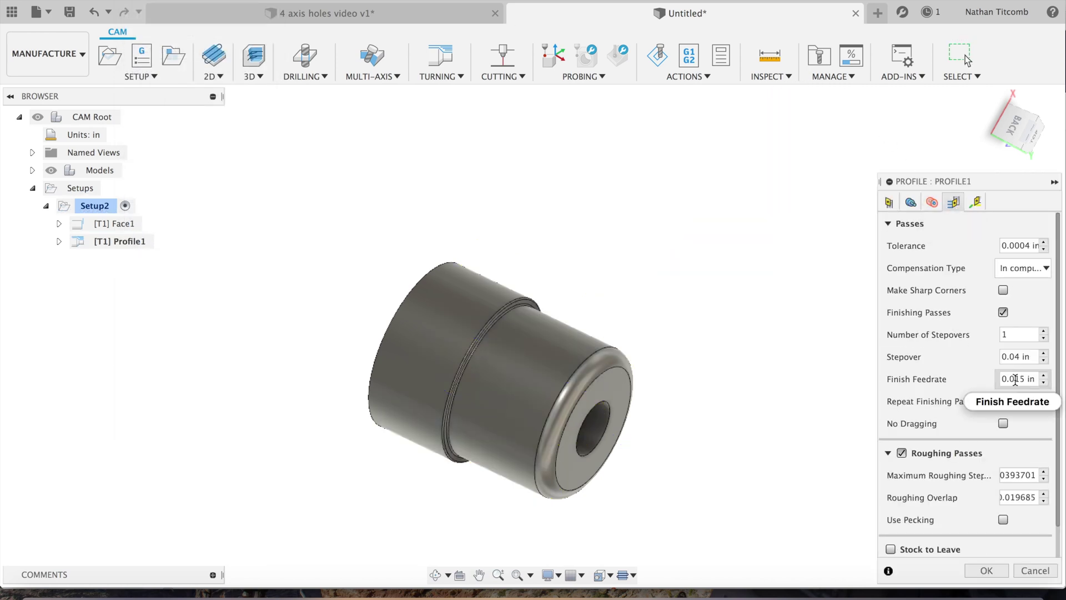
pyautogui.scroll(-2, 934, 434)
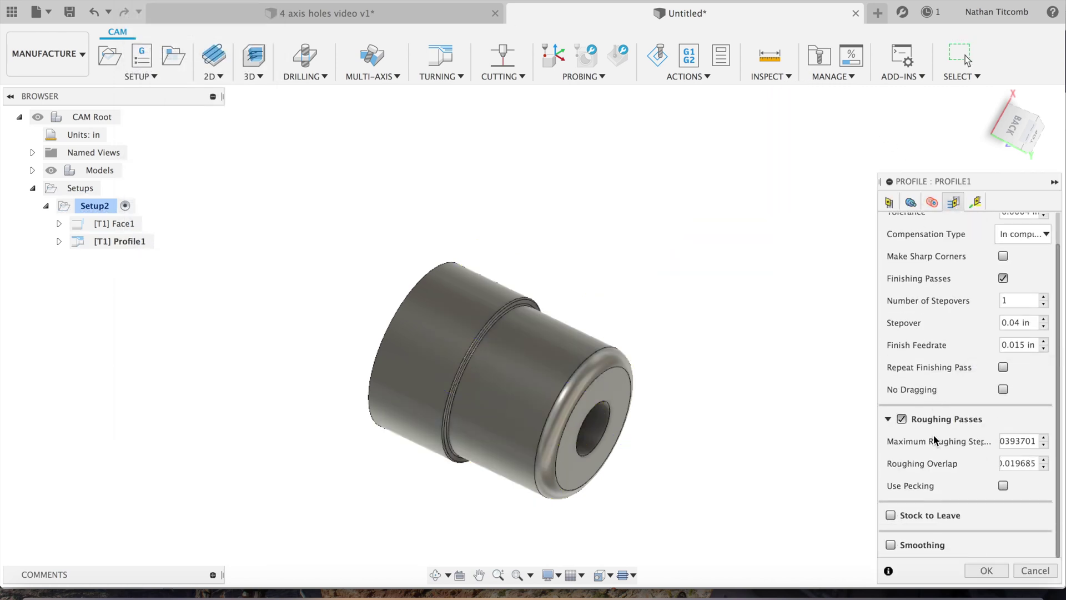
pyautogui.doubleClick(1018, 441)
pyautogui.write('0.1')
pyautogui.click(986, 570)
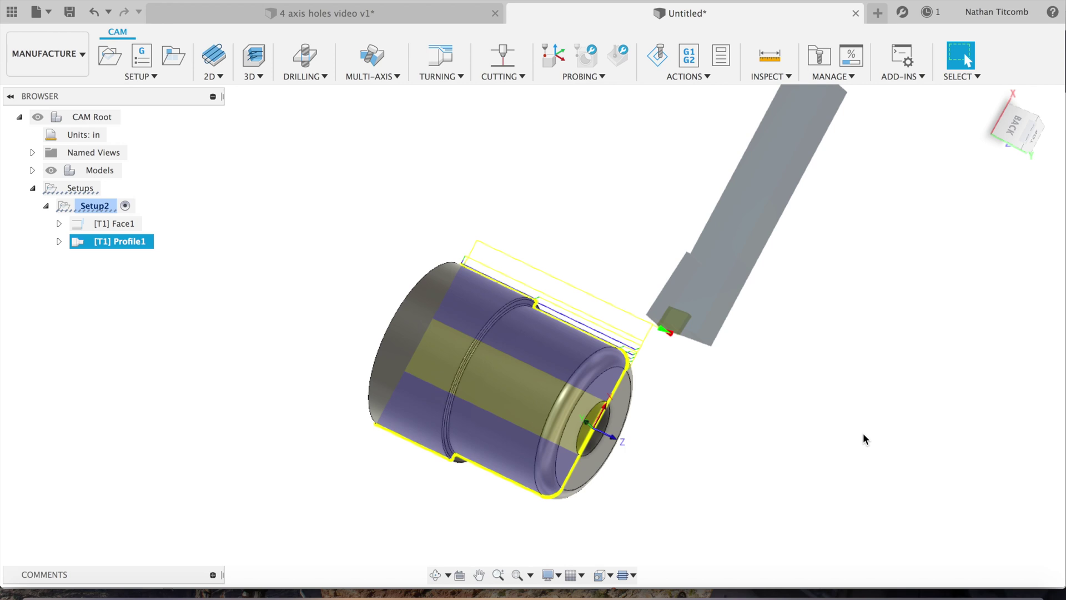
# Enable stock to leave on Profile1 with 0 axial stock and regenerate it
pyautogui.rightClick(114, 242)
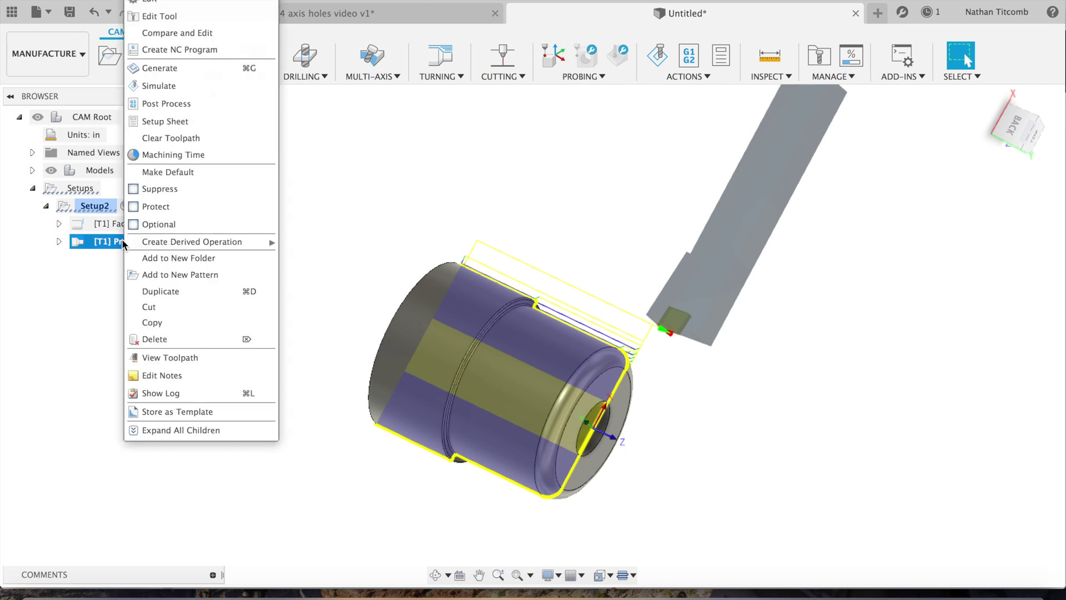
pyautogui.click(206, 6)
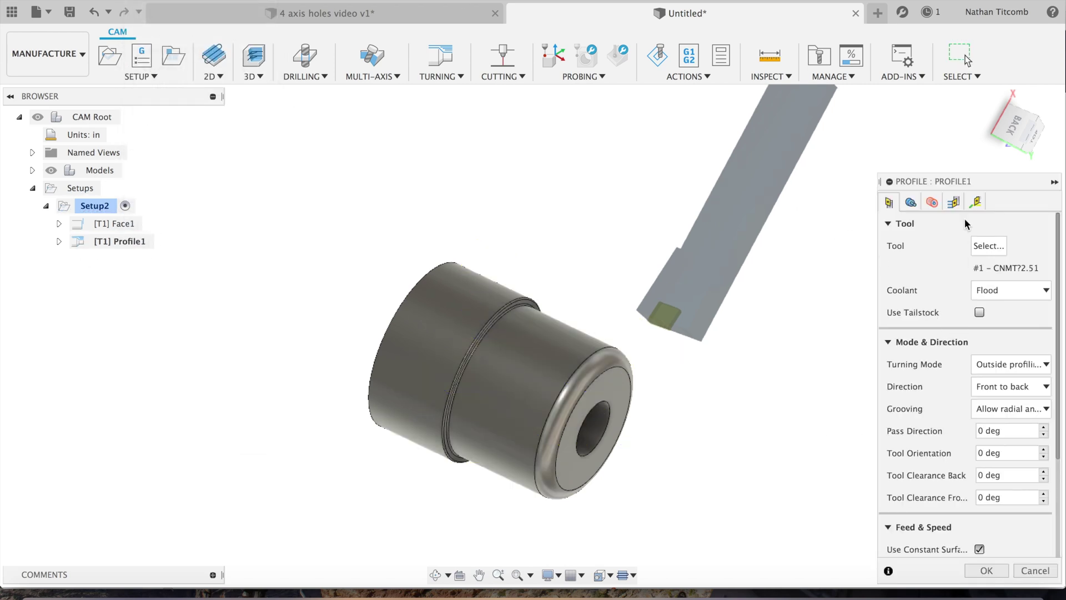
pyautogui.click(953, 201)
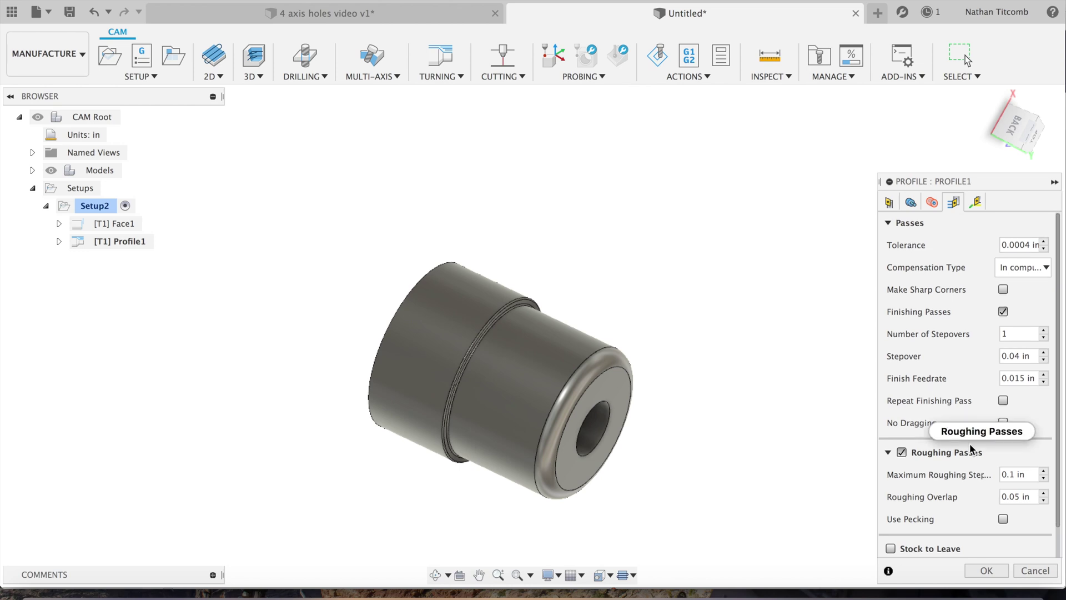
pyautogui.scroll(-2, 969, 443)
pyautogui.click(890, 515)
pyautogui.scroll(-3, 980, 485)
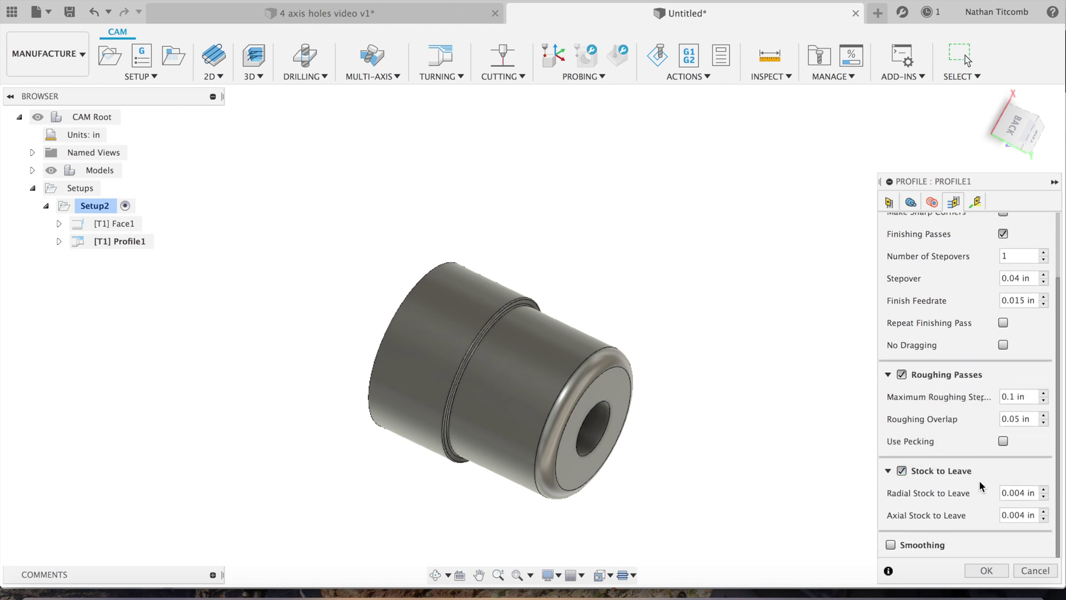
pyautogui.click(1003, 515)
pyautogui.write('0')
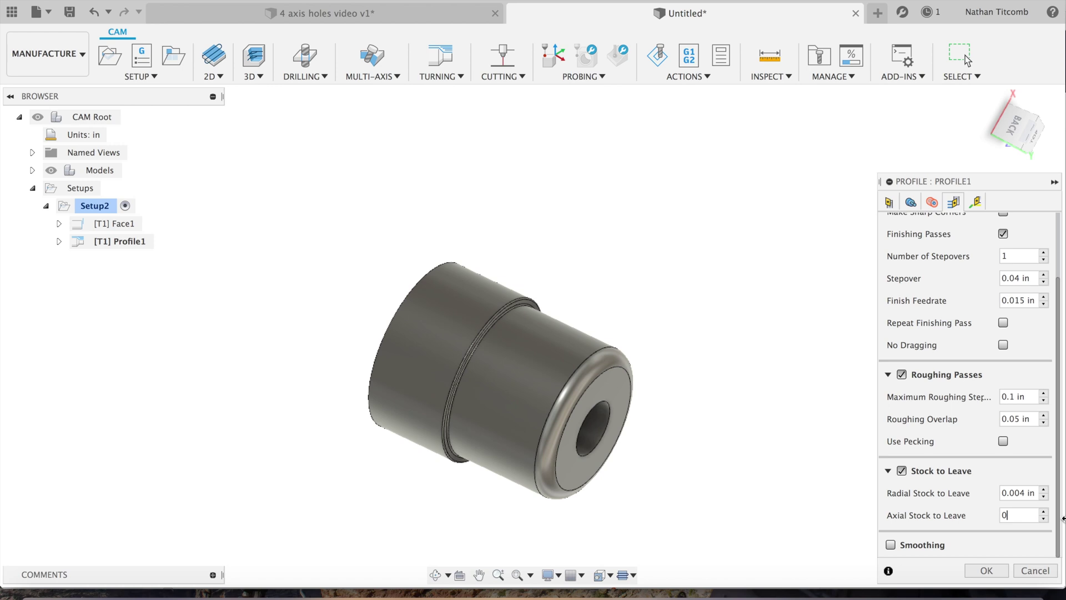
pyautogui.click(985, 570)
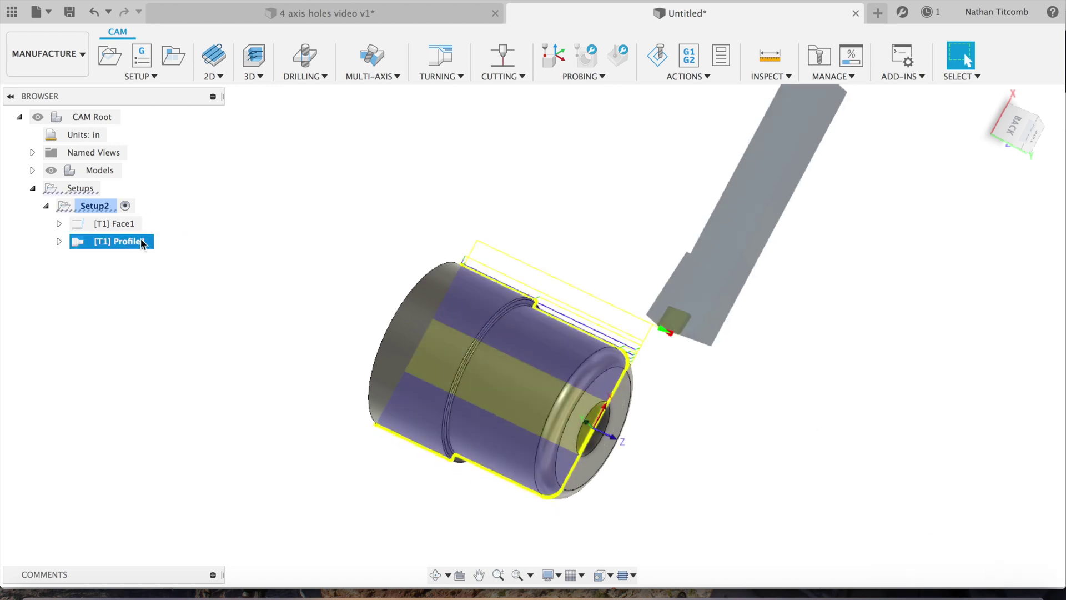
# Start a second Turning Profile operation and bring up its tool selection
pyautogui.click(460, 77)
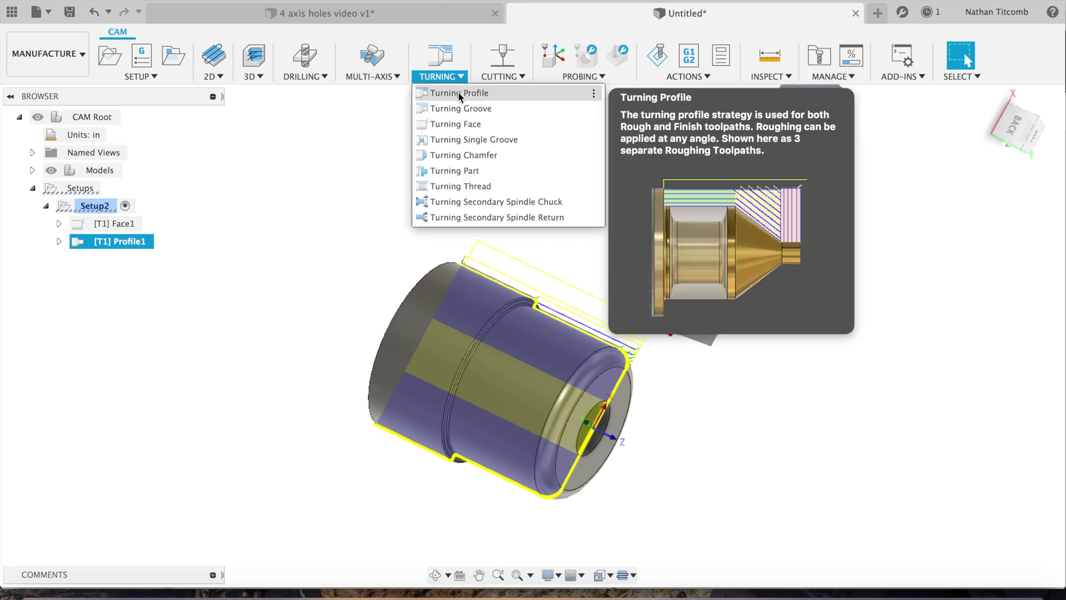
pyautogui.click(458, 92)
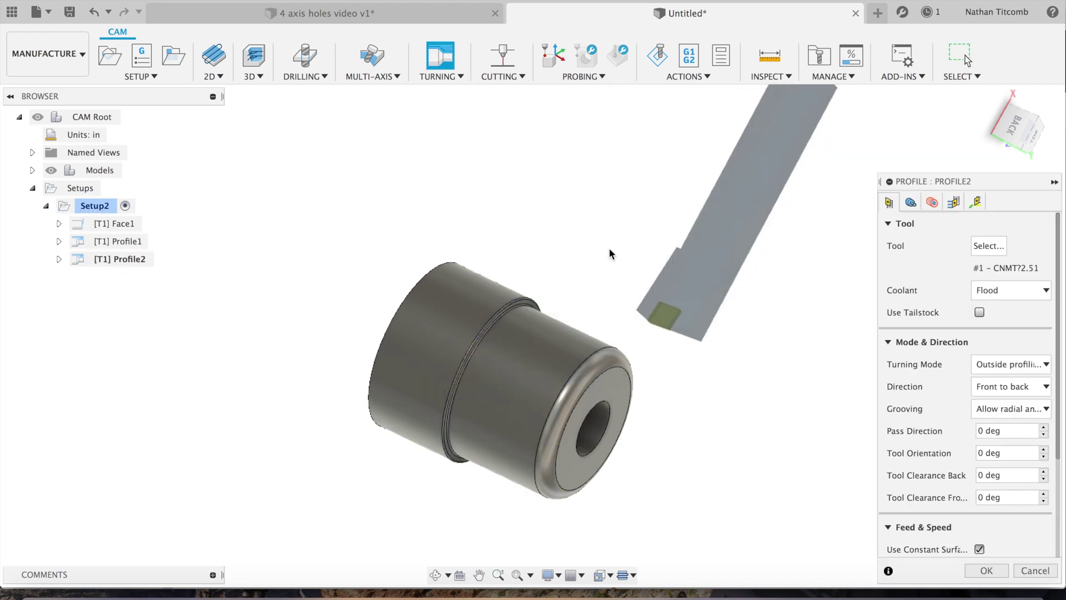
pyautogui.click(989, 245)
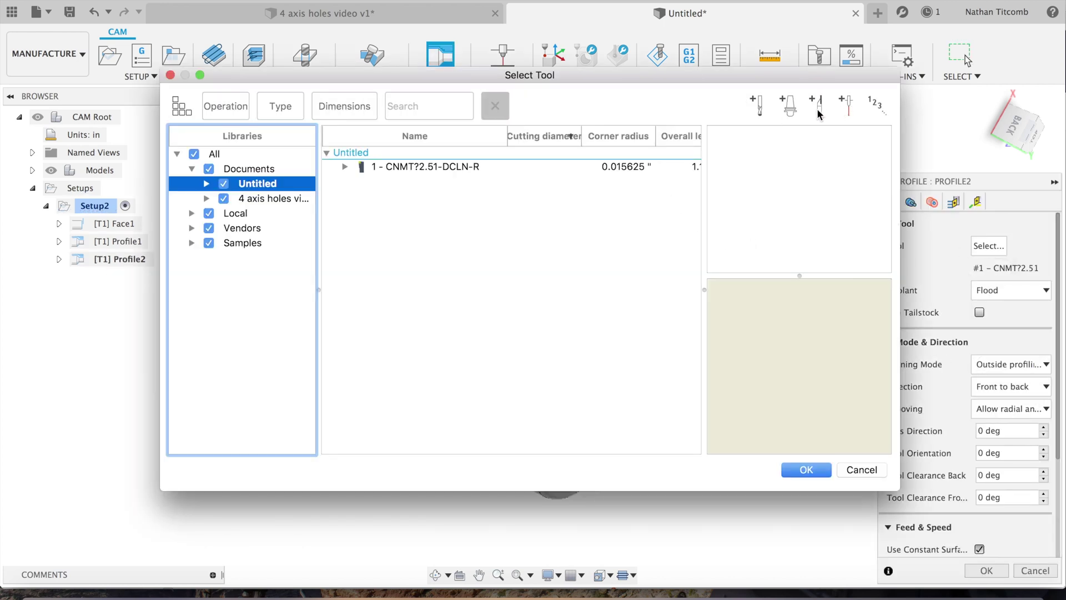
# Create a new Turning general CNMT tool with a 0.004 in corner radius and assign it to Profile2
pyautogui.click(816, 108)
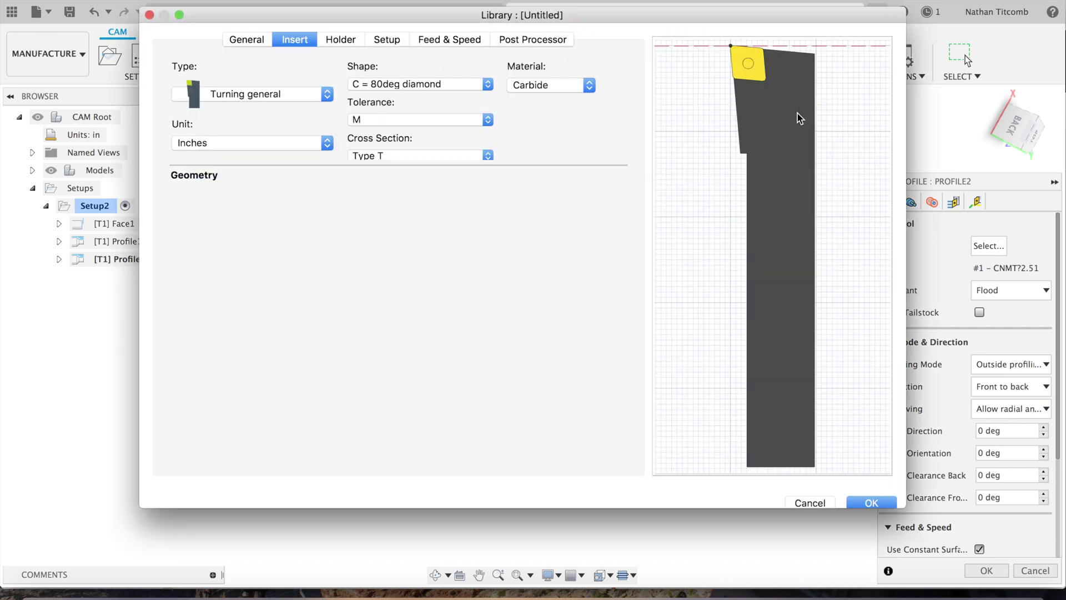
pyautogui.click(268, 94)
pyautogui.click(269, 96)
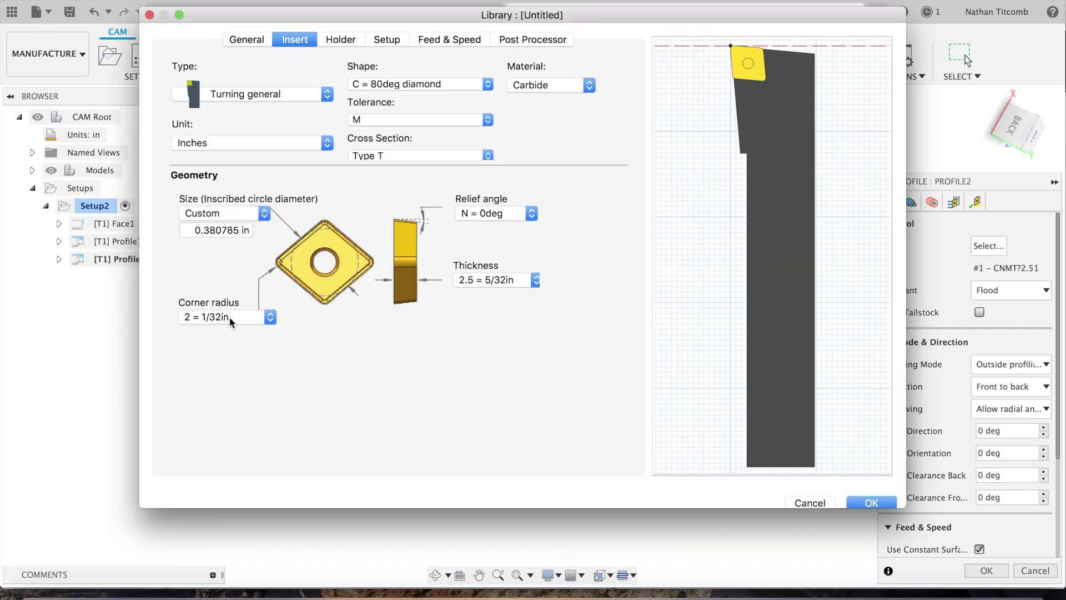
pyautogui.click(229, 316)
pyautogui.click(234, 281)
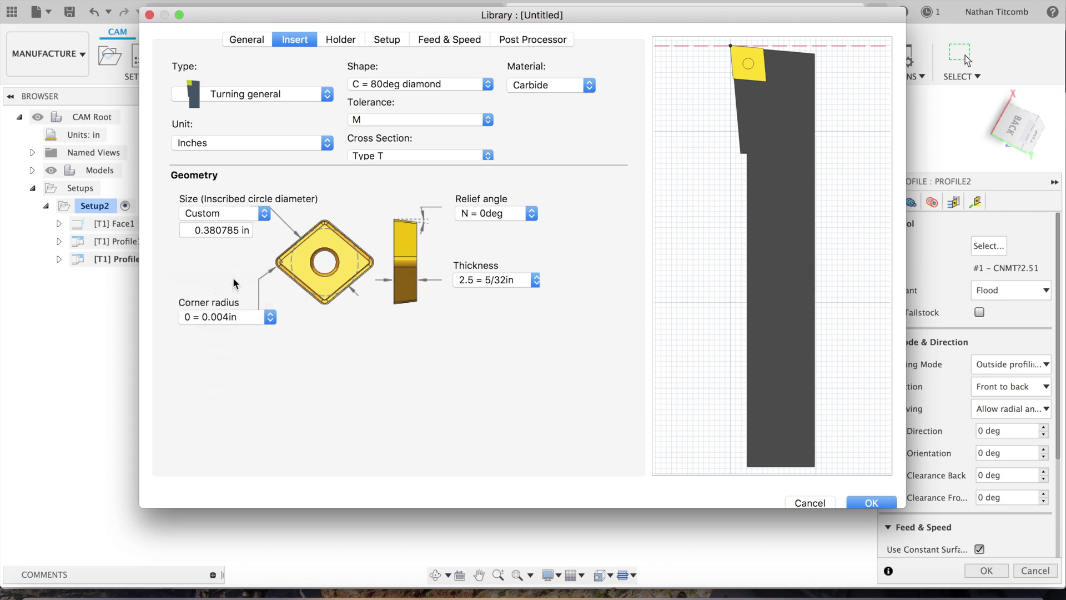
pyautogui.click(872, 503)
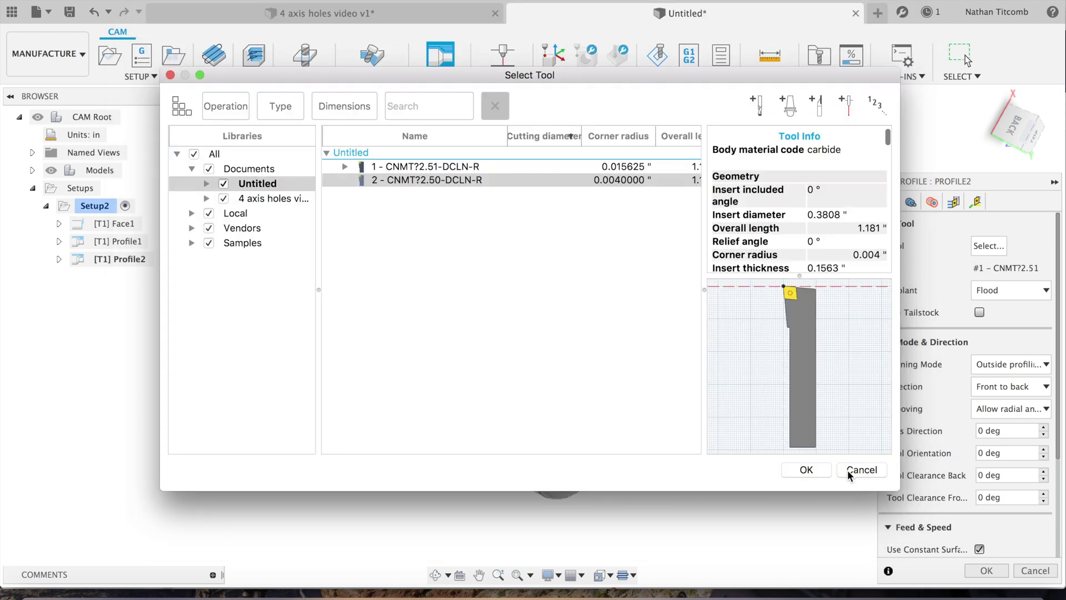
pyautogui.click(814, 469)
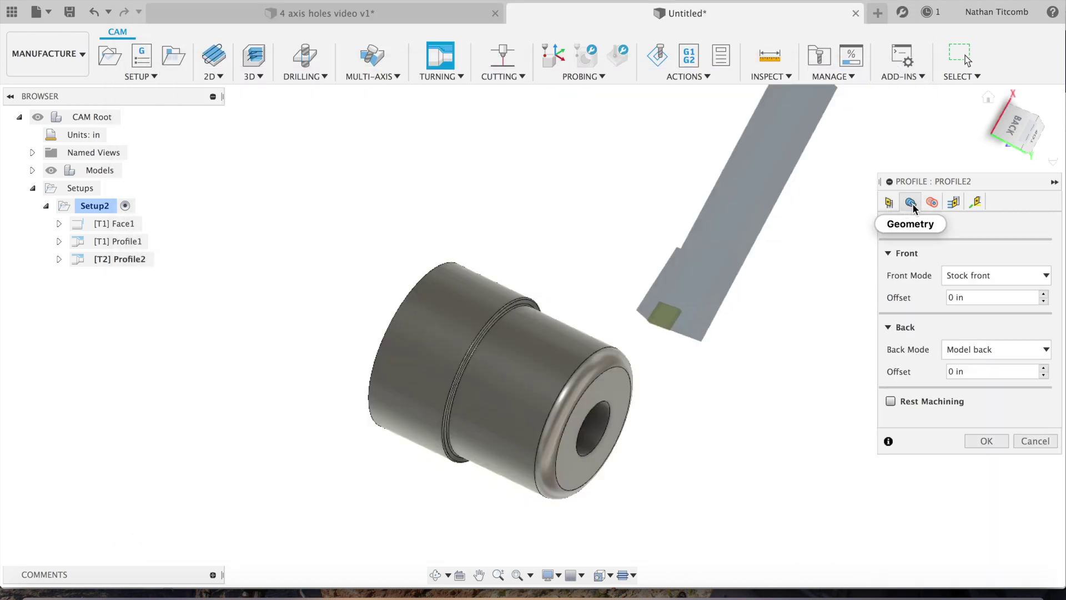
# Give Profile2 750 surface speed, 2500 rpm maximum spindle and 0.007 cutting, lead-in and lead-out feeds
pyautogui.click(913, 206)
pyautogui.click(953, 202)
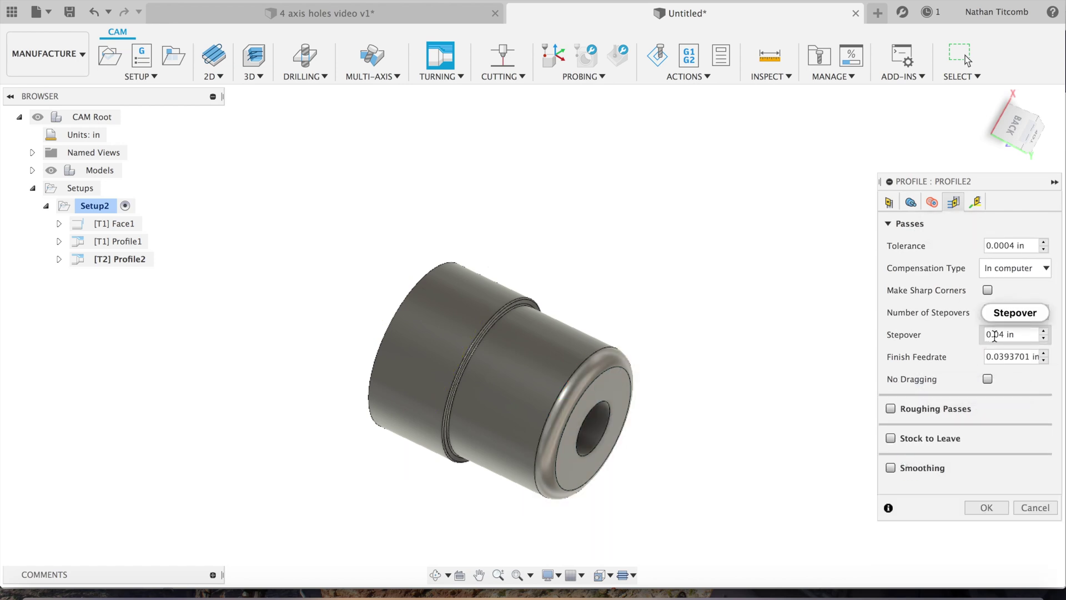
pyautogui.click(889, 202)
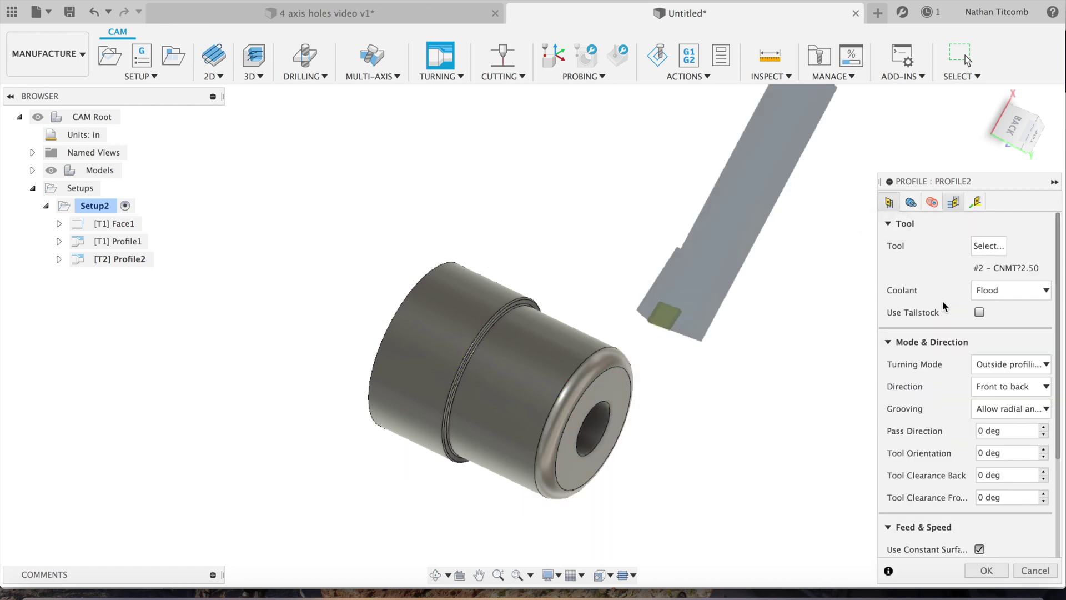
pyautogui.scroll(-5, 941, 301)
pyautogui.click(1005, 433)
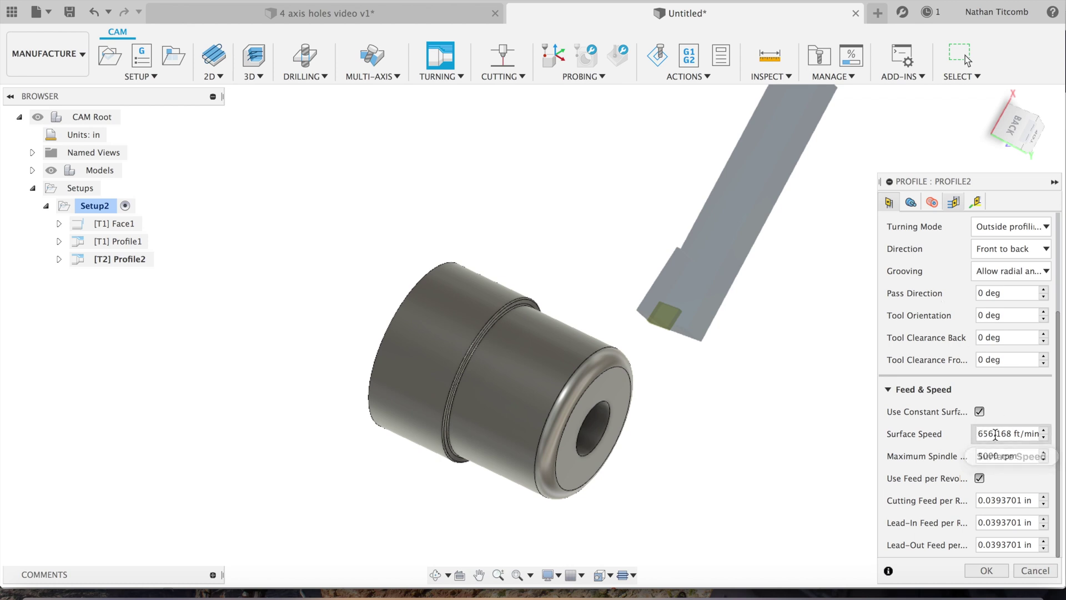
pyautogui.write('750')
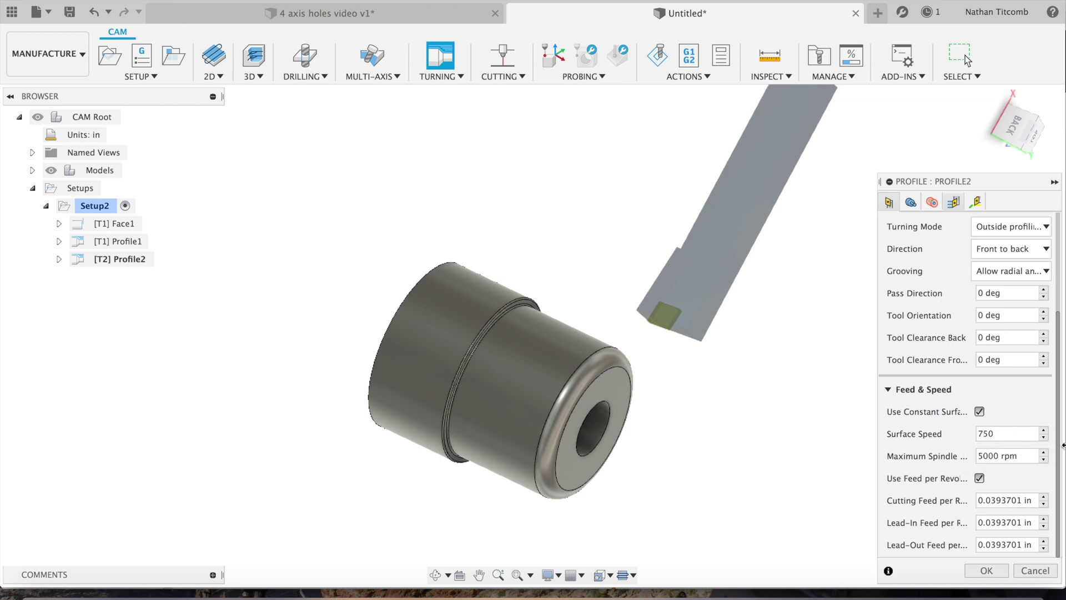
pyautogui.press('Tab')
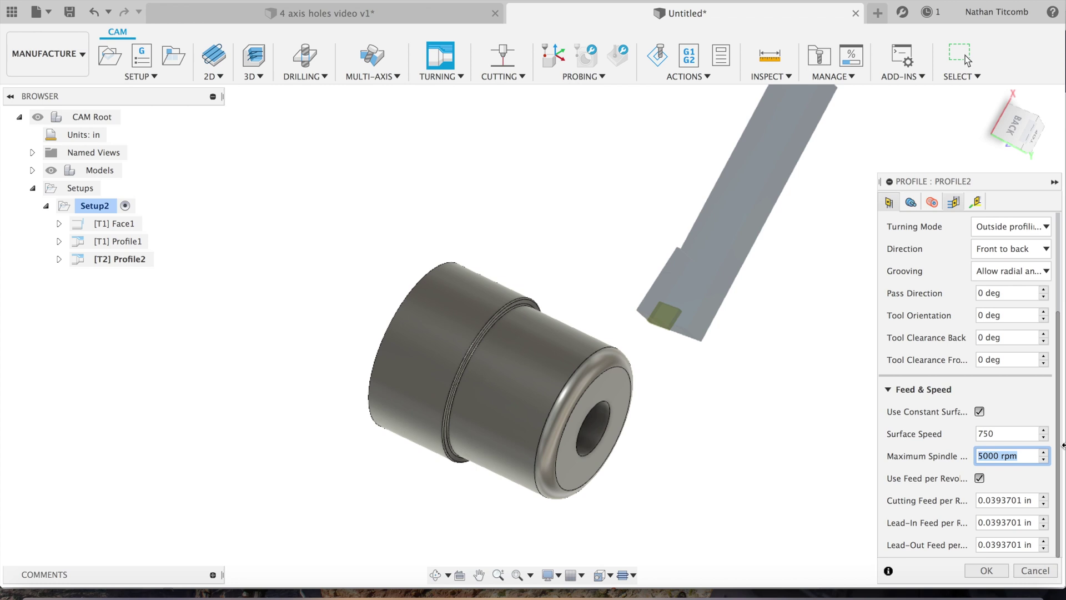
pyautogui.write('2500')
pyautogui.press('Tab')
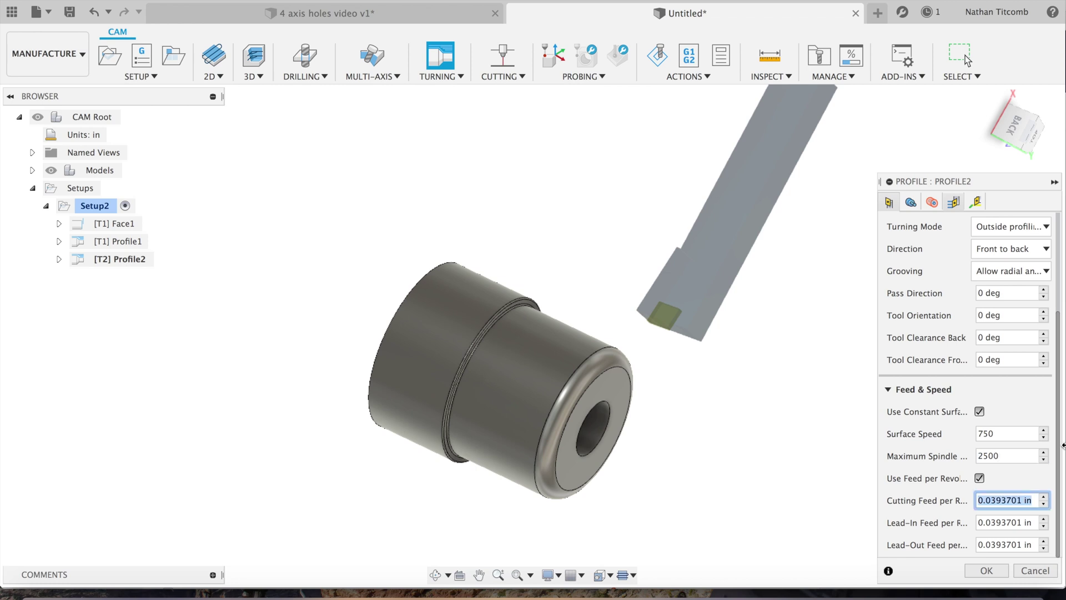
pyautogui.write('0.007')
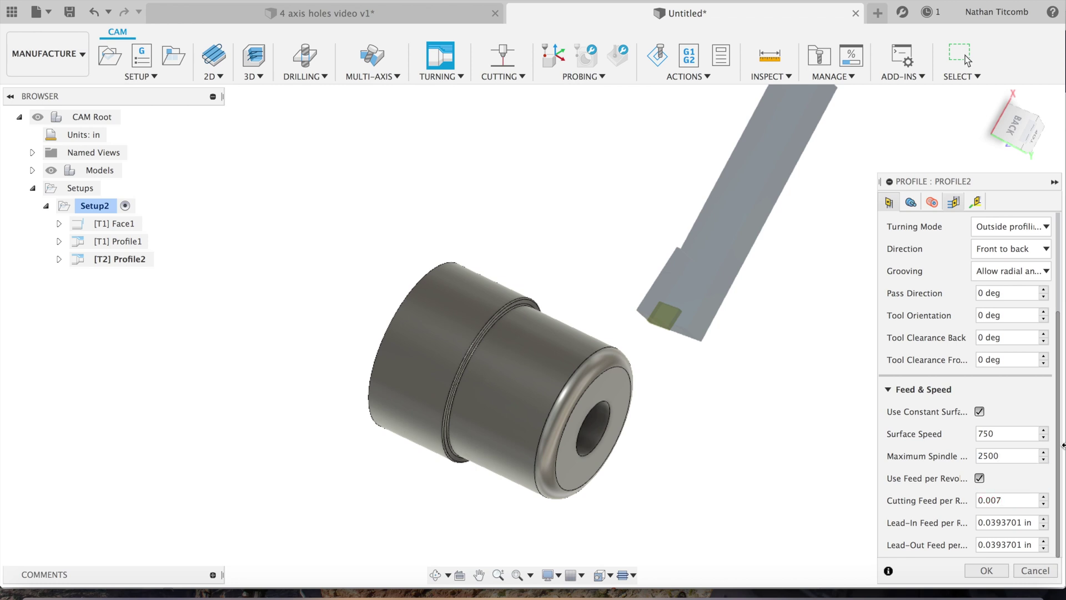
pyautogui.press('Tab')
pyautogui.write('0')
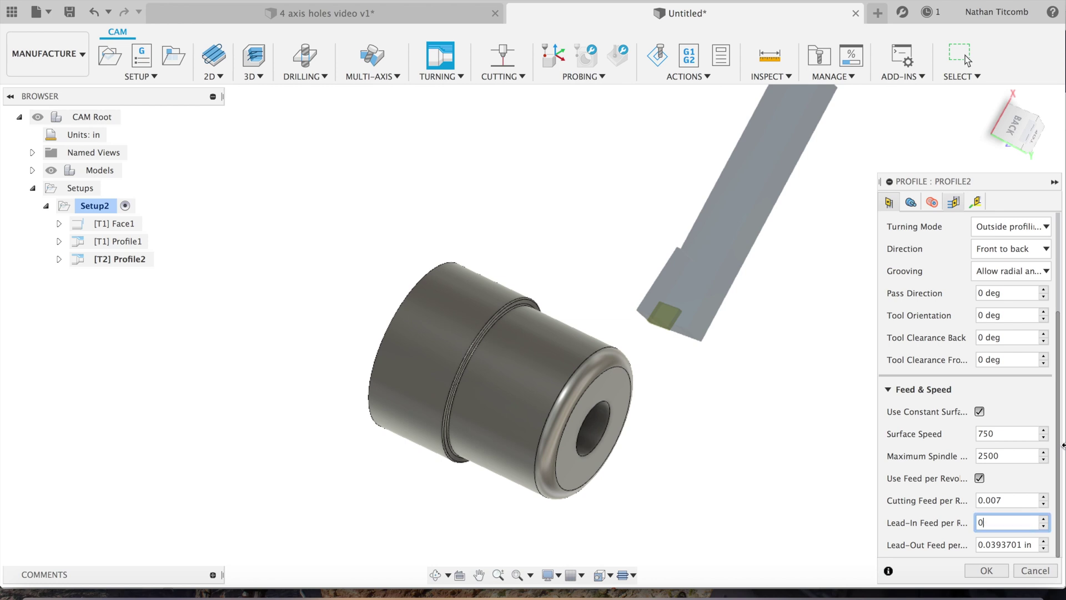
pyautogui.write('.007')
pyautogui.press('Tab')
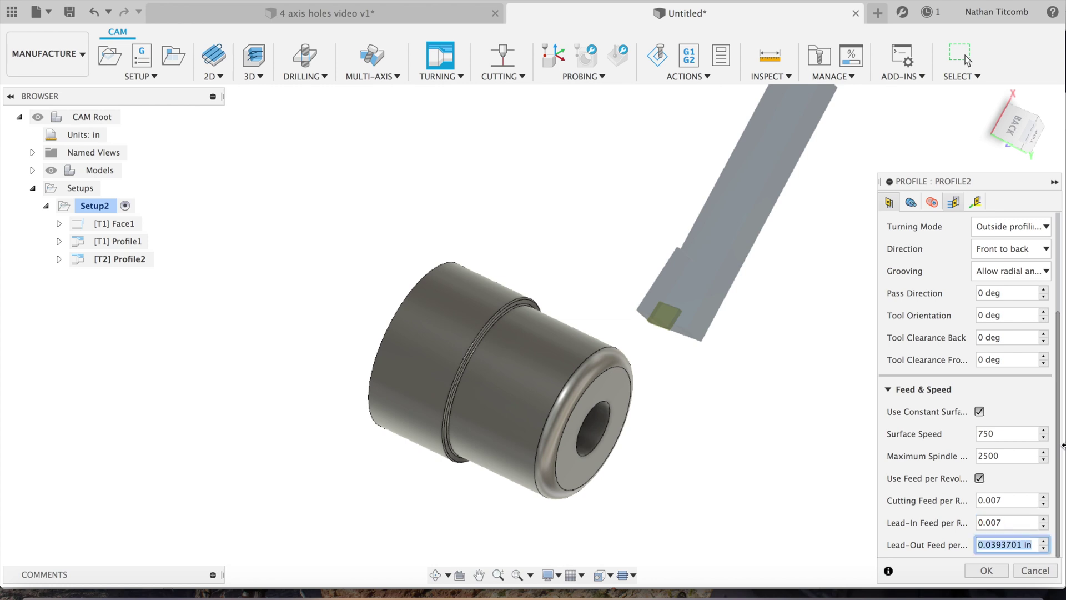
pyautogui.write('0.007')
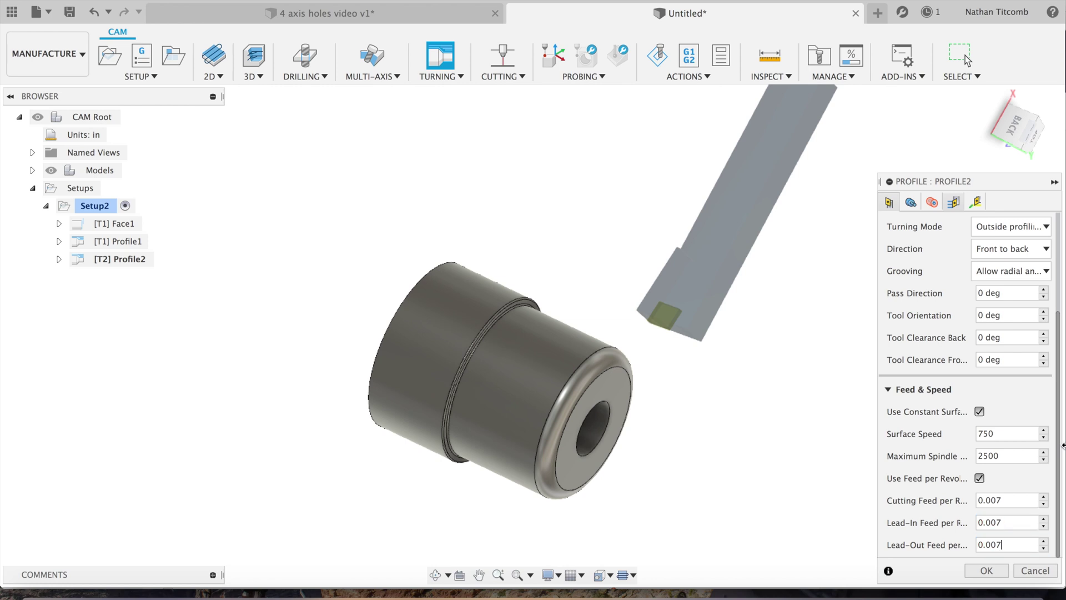
# Review Profile2's Radii, Passes and Linking settings before returning to the Tool settings
pyautogui.click(933, 202)
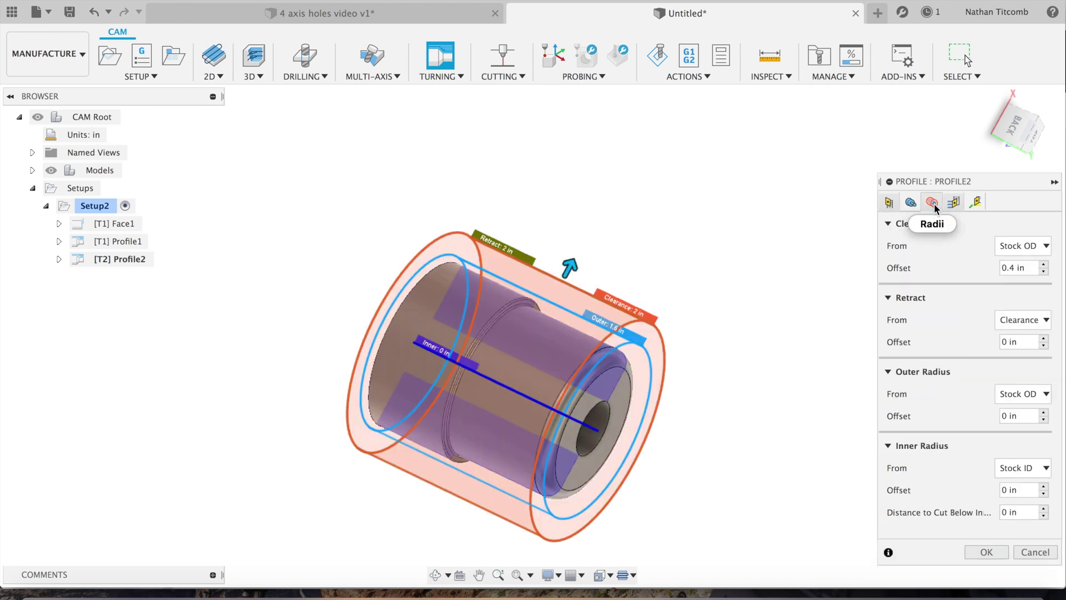
pyautogui.click(954, 202)
pyautogui.click(976, 201)
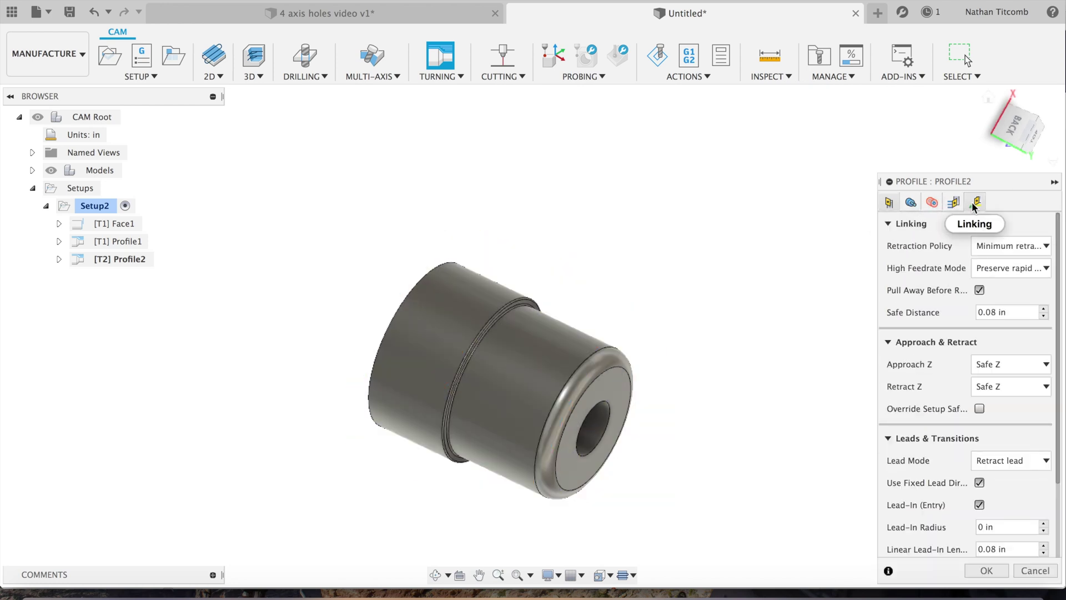
pyautogui.click(889, 203)
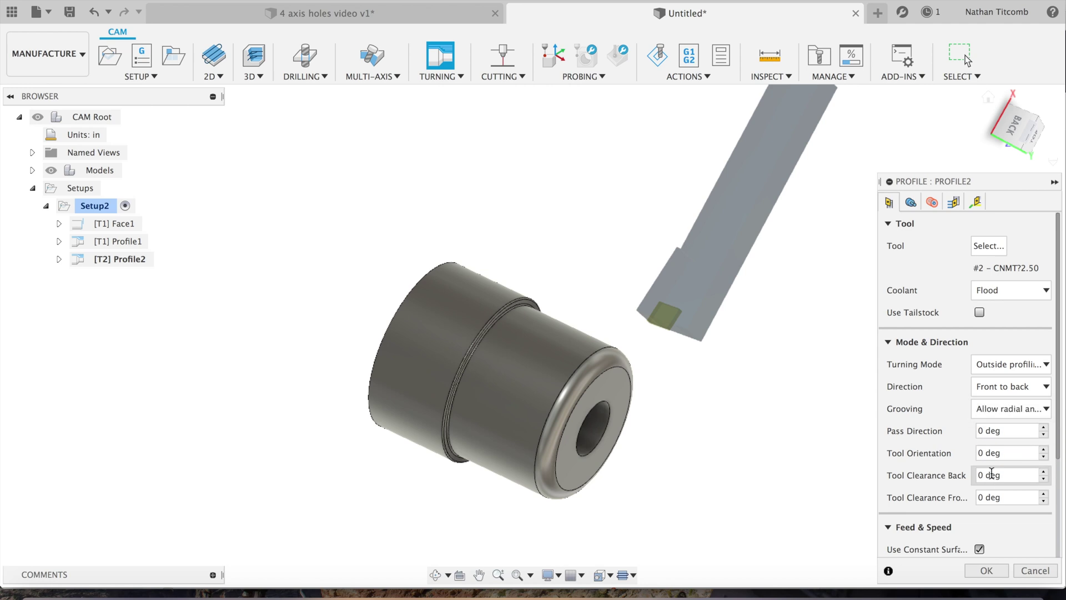
pyautogui.scroll(-3, 969, 433)
# Accept Profile2, then simulate Setup2's Face1, Profile1 and Profile2 toolpaths and close the simulation
pyautogui.click(986, 570)
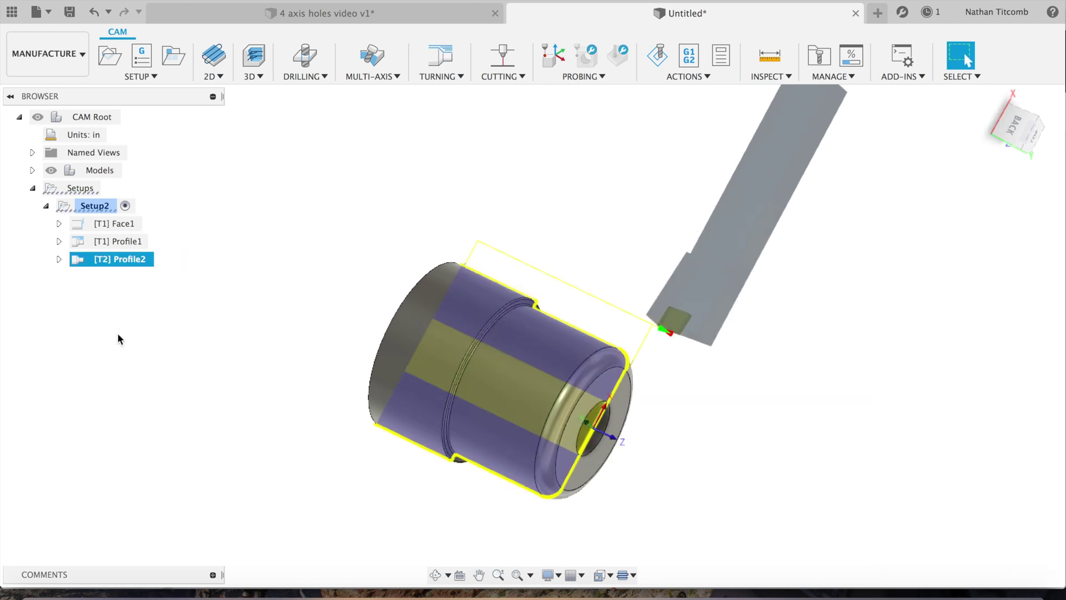
pyautogui.click(62, 206)
pyautogui.click(658, 56)
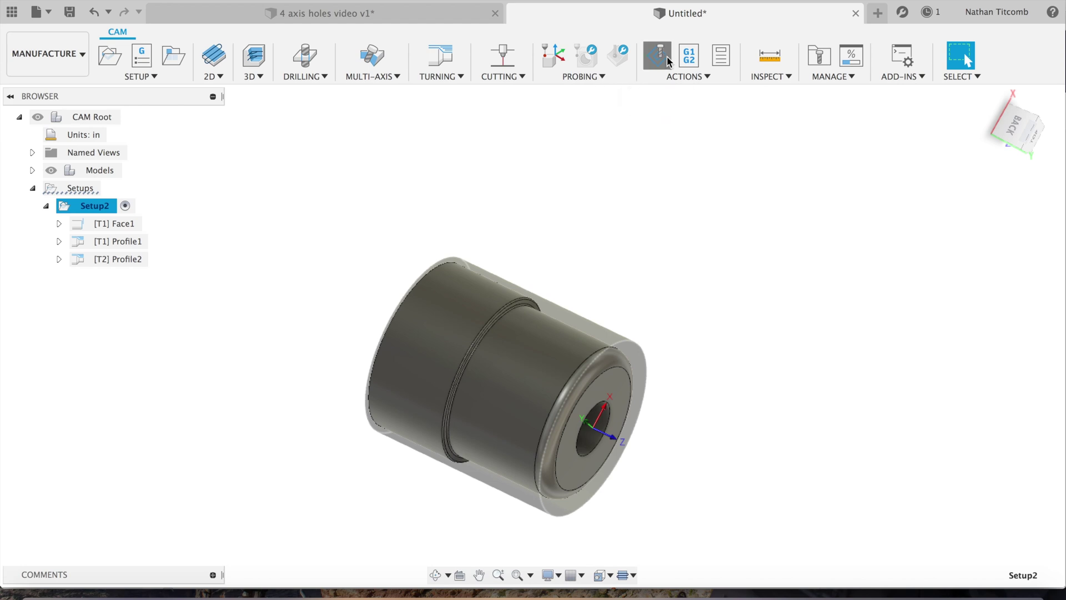
pyautogui.click(535, 520)
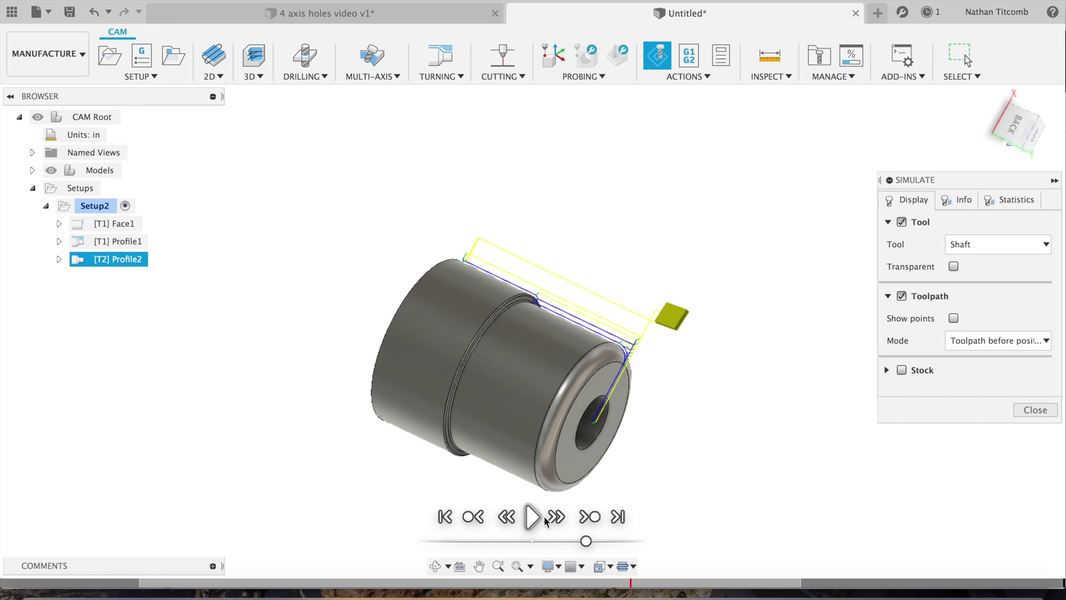
pyautogui.click(1035, 410)
pyautogui.click(445, 78)
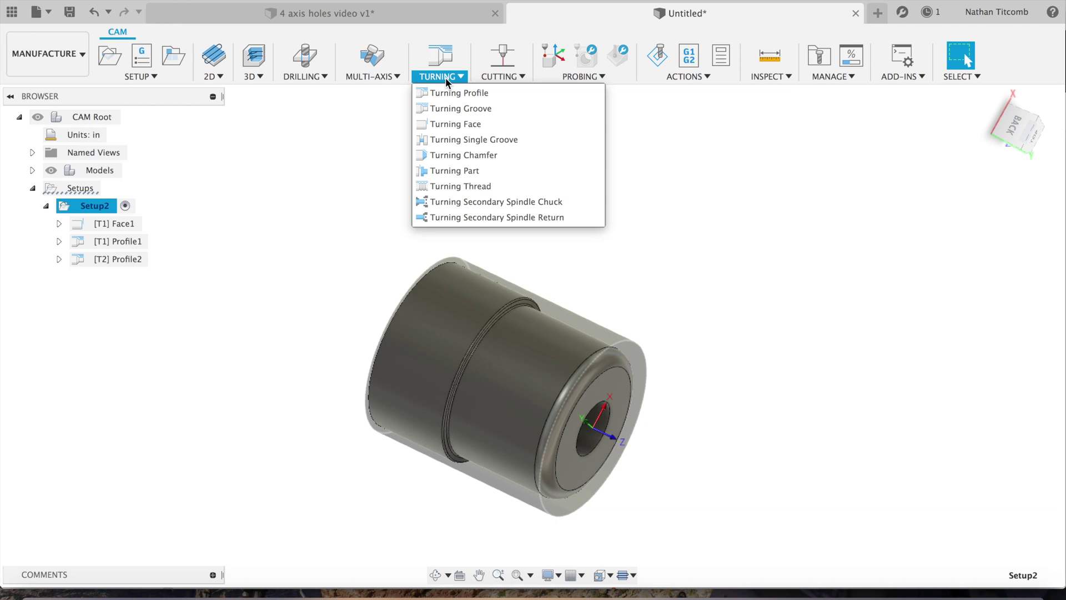
# Start a new Drill operation and bring up its tool selection
pyautogui.moveTo(307, 76)
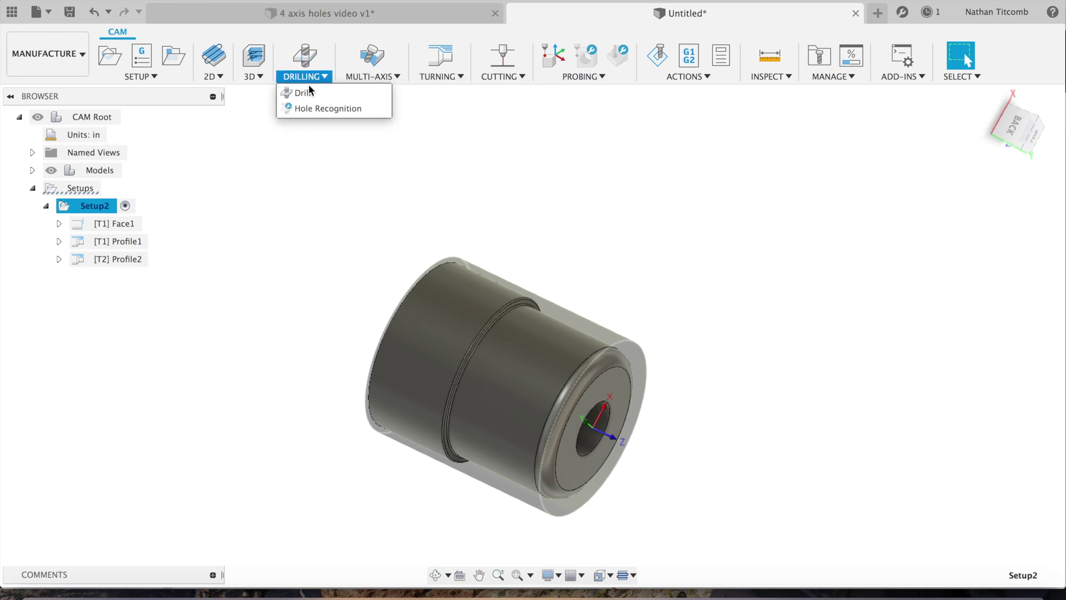
pyautogui.click(310, 94)
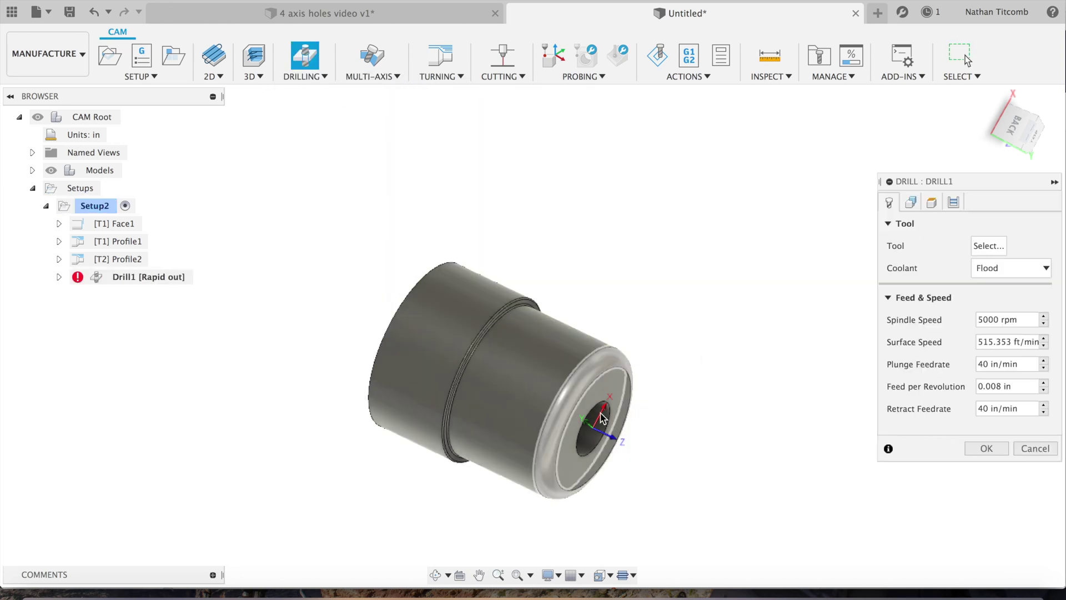
pyautogui.click(977, 248)
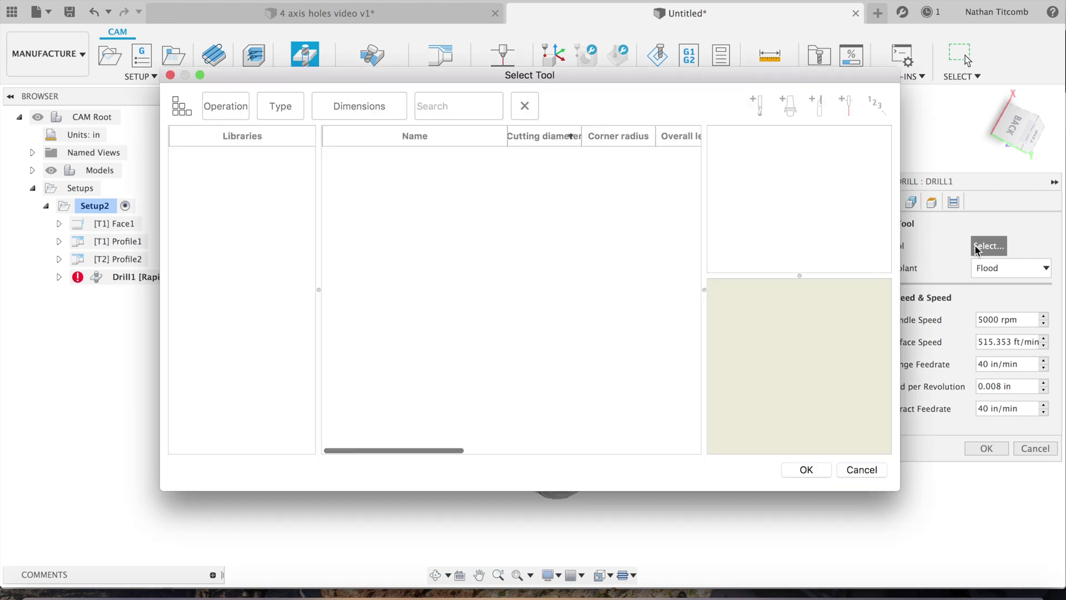
# Create a 1.125 in 118° spot drill in the library and assign it to Drill1
pyautogui.click(758, 114)
pyautogui.click(281, 102)
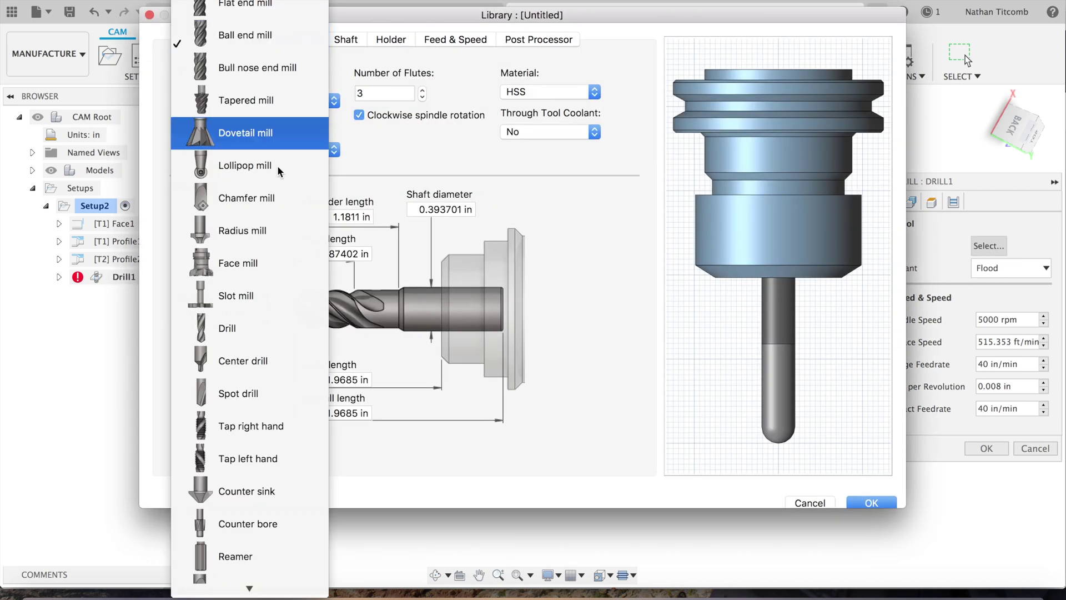
pyautogui.click(251, 393)
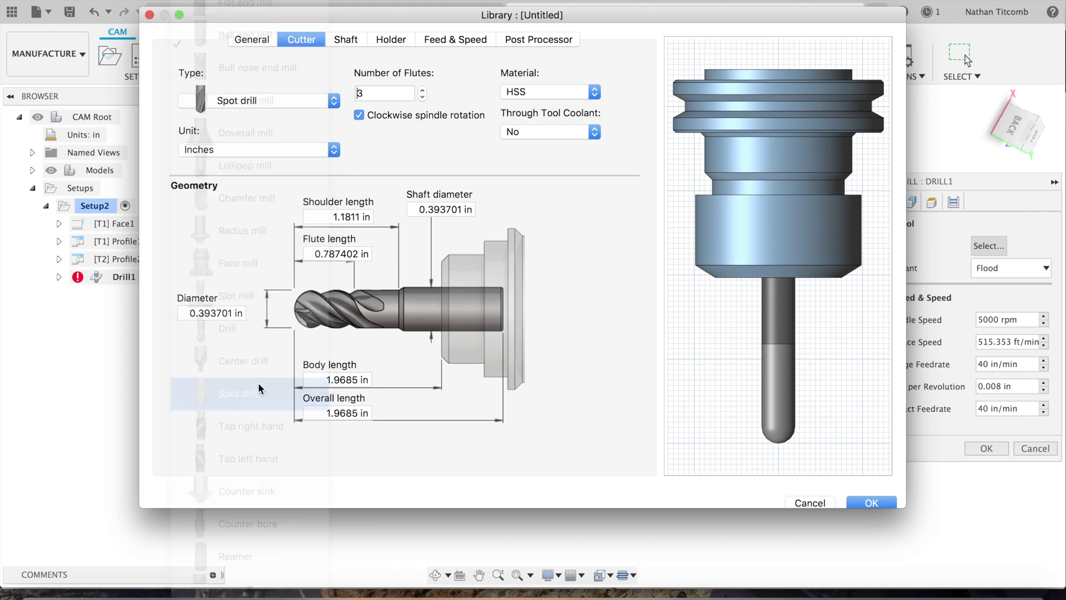
pyautogui.click(192, 314)
pyautogui.moveTo(192, 315); pyautogui.dragTo(337, 315)
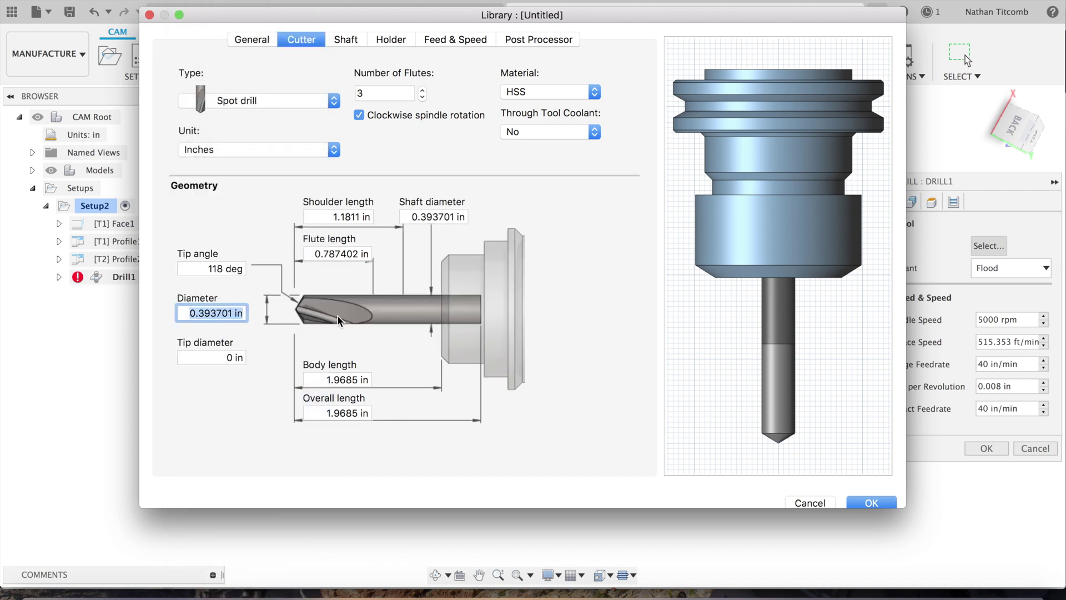
pyautogui.write('1.12')
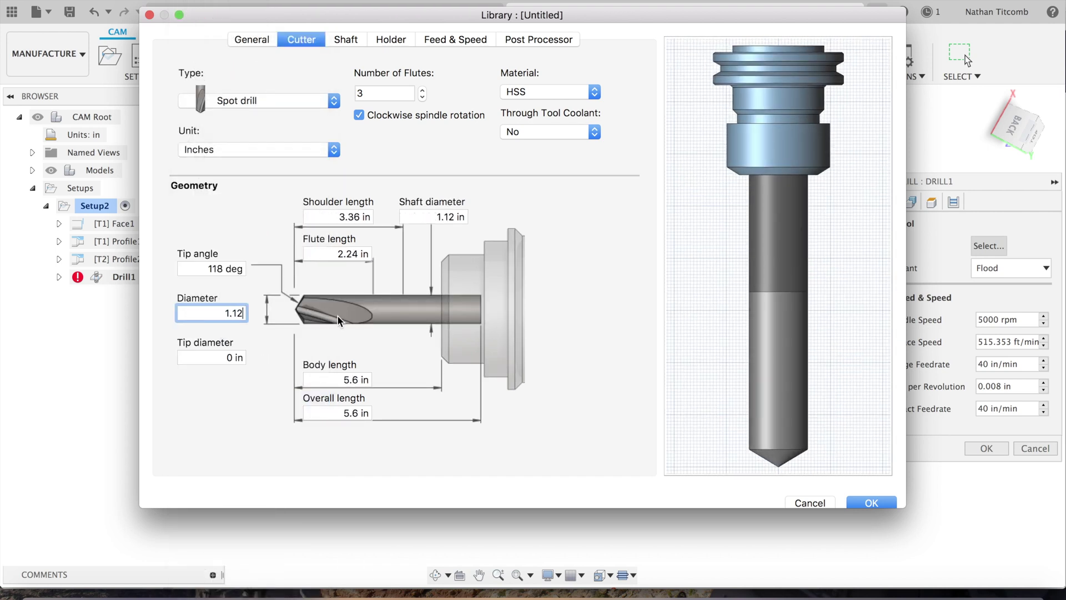
pyautogui.write('5')
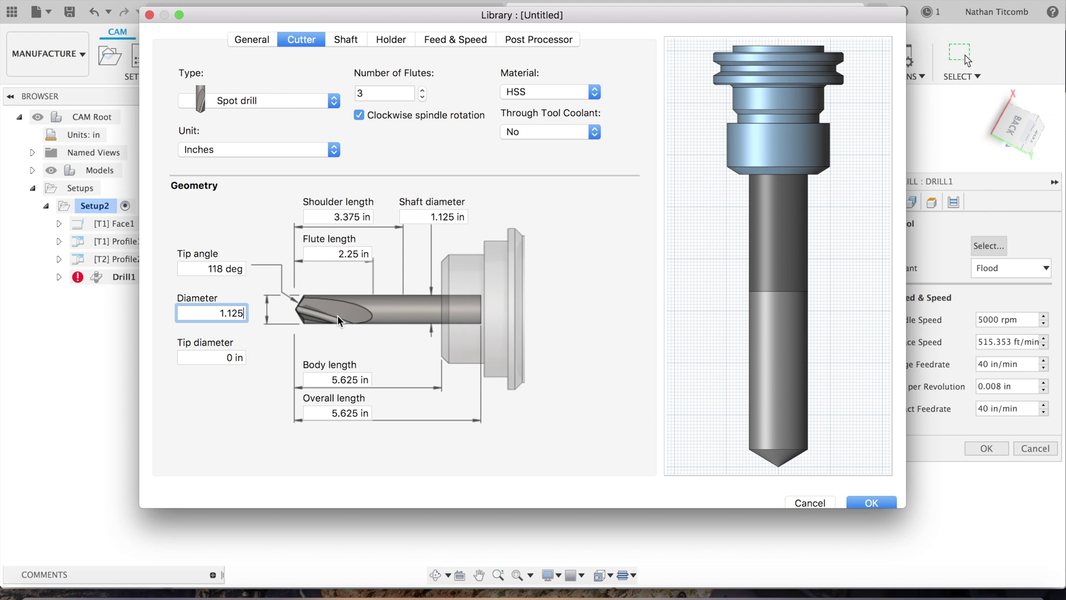
pyautogui.click(870, 503)
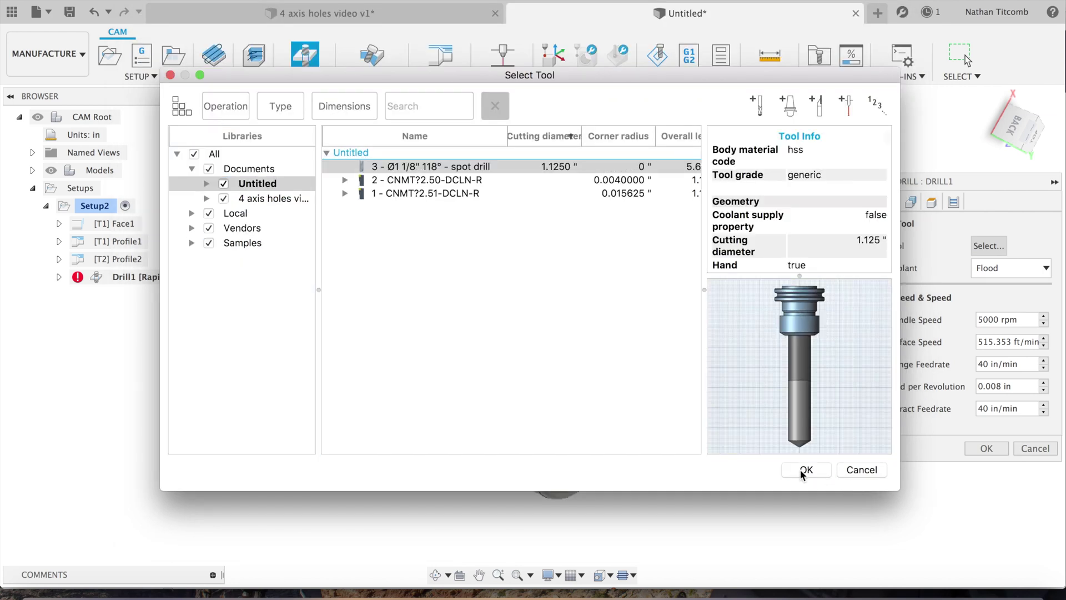
pyautogui.click(804, 469)
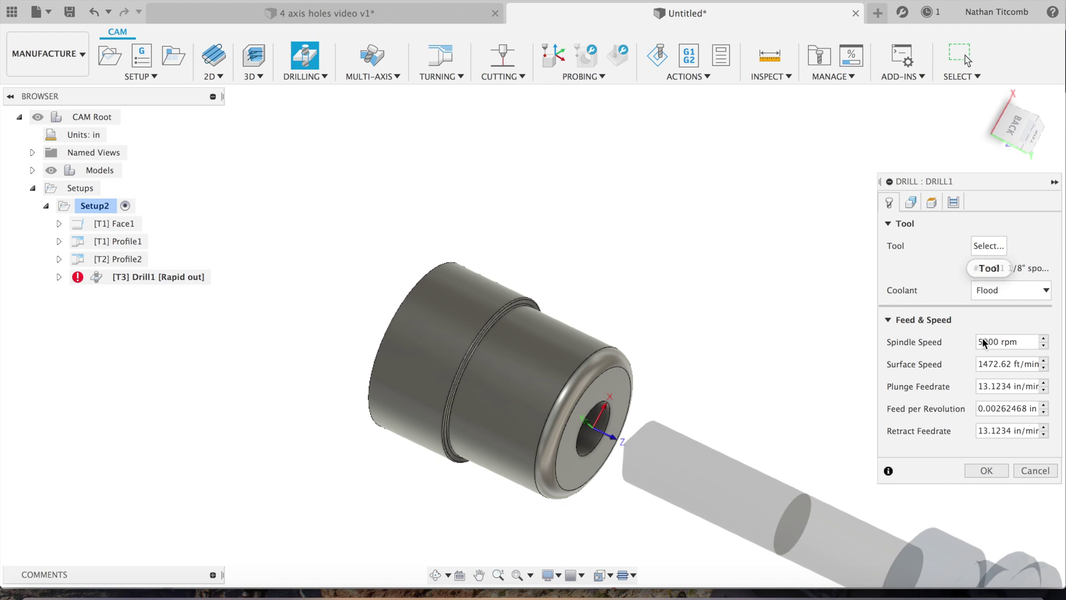
# Drill the part's bore with the bottom height ending at a 0.01 in chamfer width
pyautogui.click(910, 202)
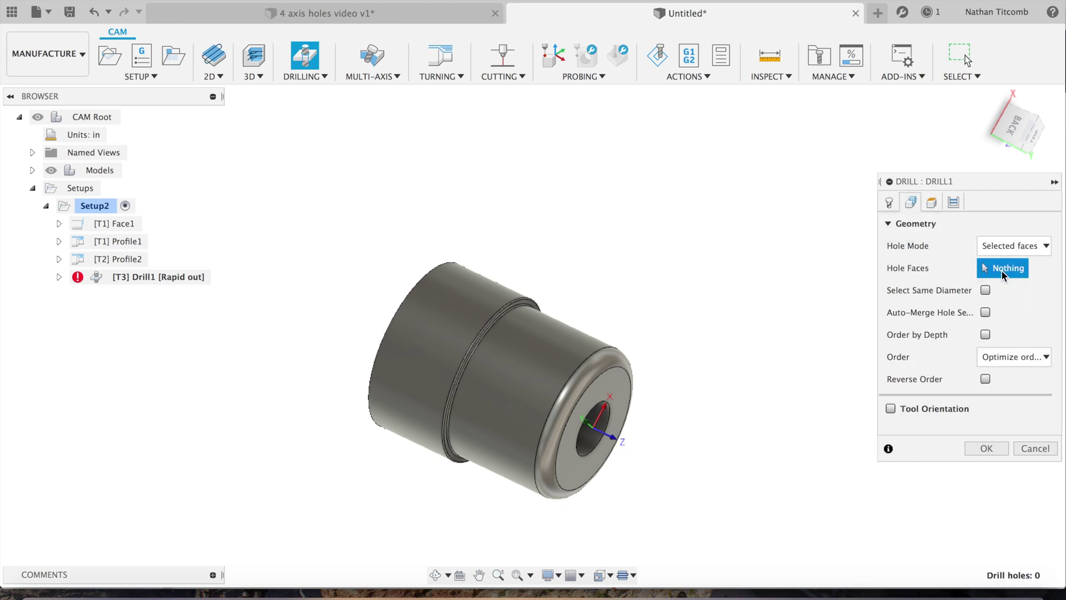
pyautogui.click(593, 428)
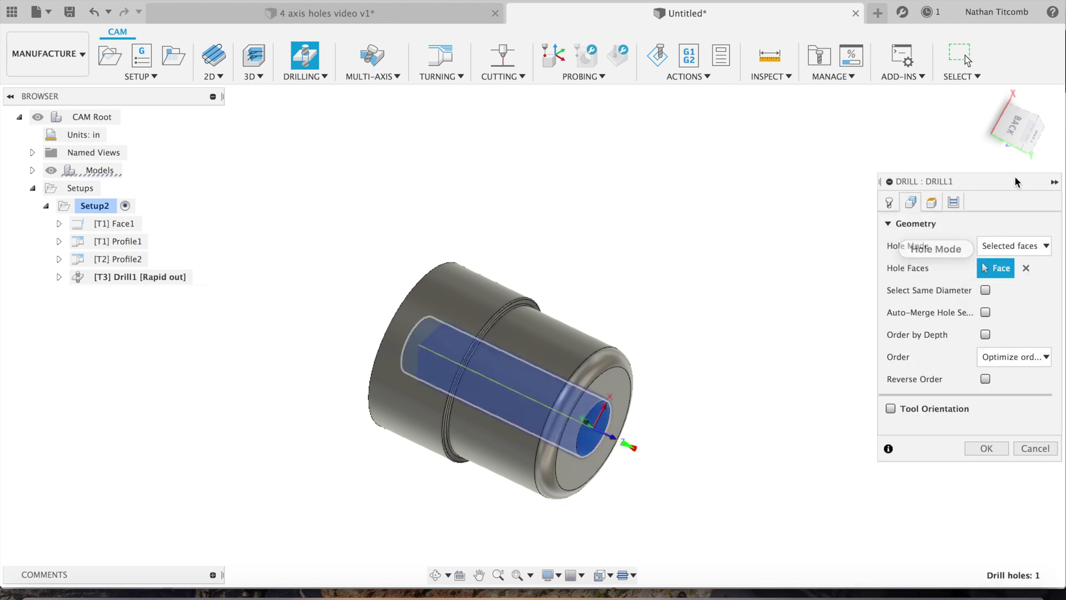
pyautogui.click(931, 202)
pyautogui.scroll(-2, 953, 369)
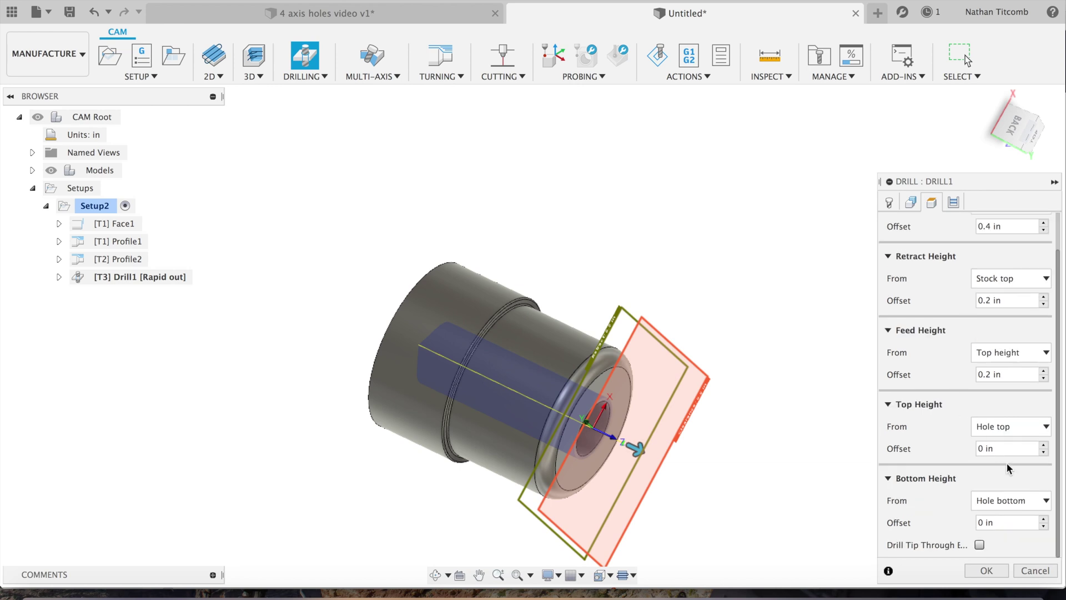
pyautogui.click(994, 523)
pyautogui.write('0.01')
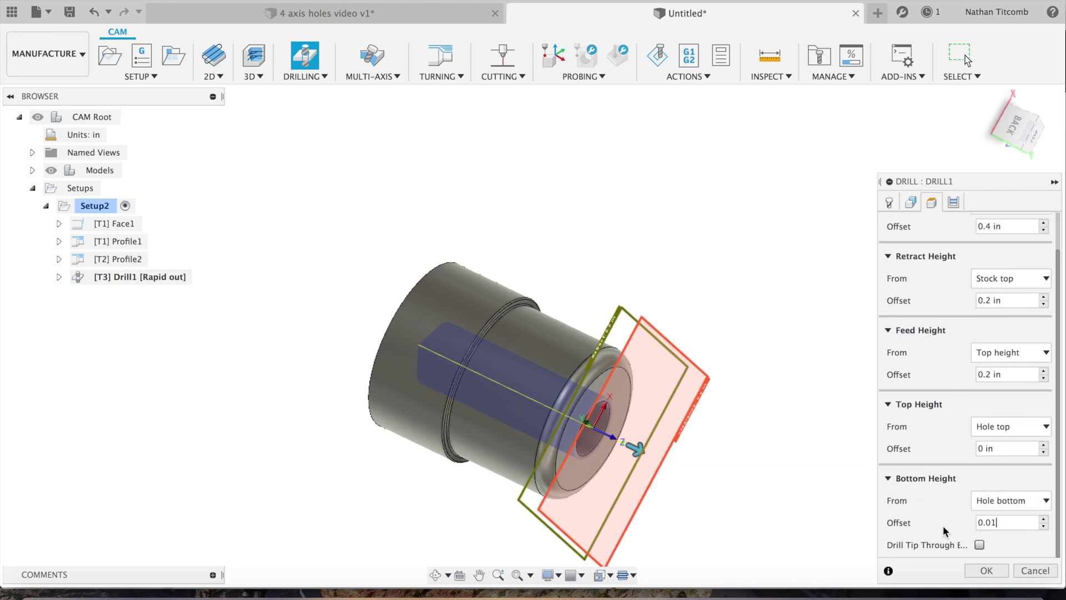
pyautogui.click(1016, 501)
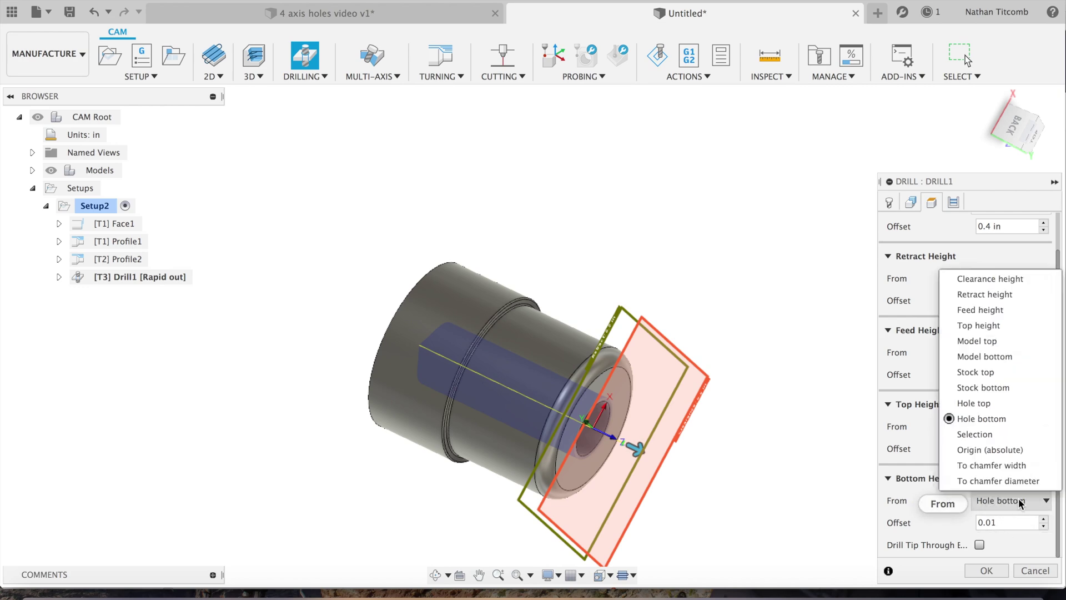
pyautogui.click(1008, 465)
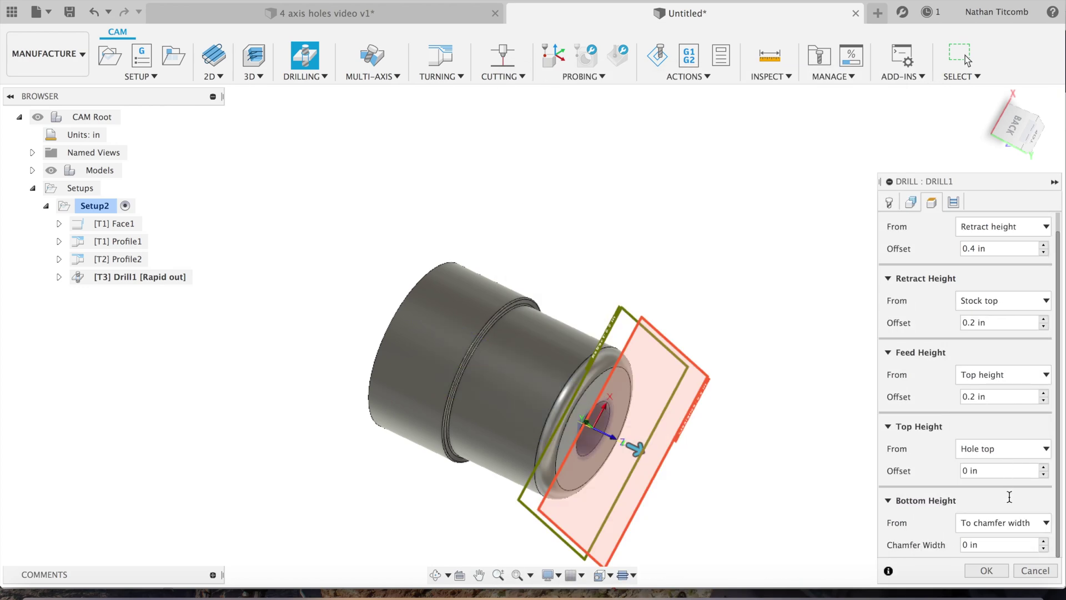
pyautogui.click(1006, 542)
pyautogui.write('0.01')
# Review the Cycle, Heights and Geometry settings, then switch to the speeds and feeds calculator
pyautogui.click(954, 203)
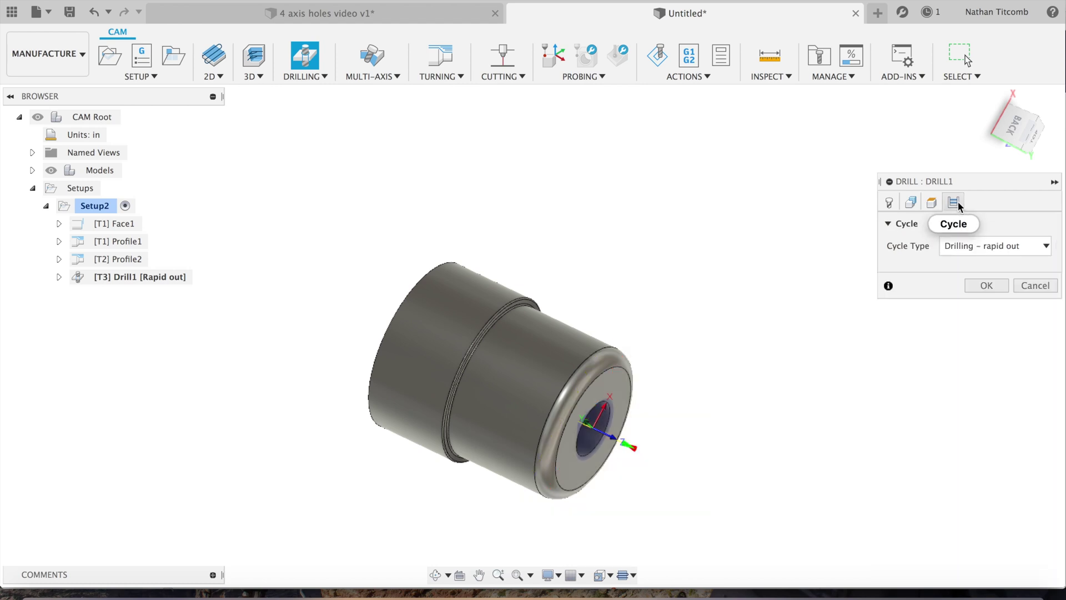
pyautogui.click(927, 202)
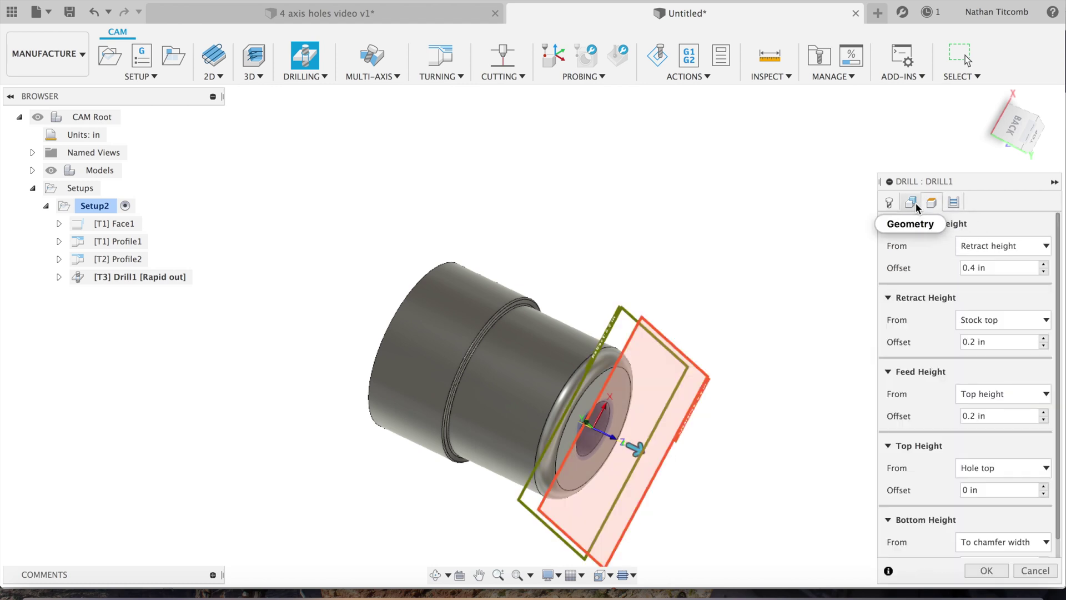
pyautogui.click(913, 202)
pyautogui.click(891, 202)
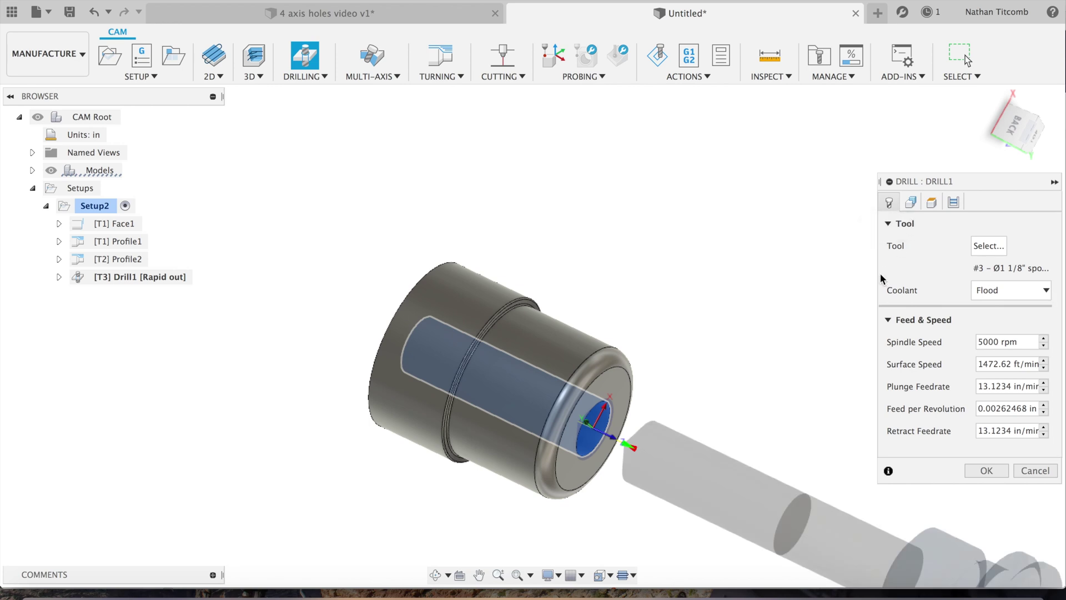
pyautogui.click(153, 593)
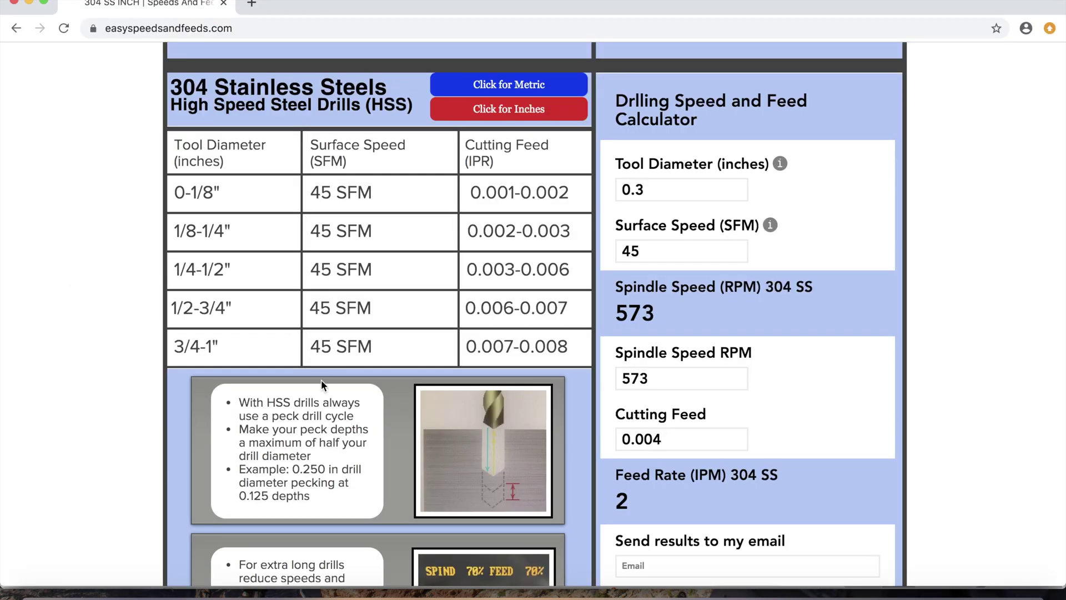
# Enter 1.125 in tool diameter, 153 RPM and 0.008 IPR cutting feed in the 304 stainless drilling calculator
pyautogui.scroll(-1, 321, 378)
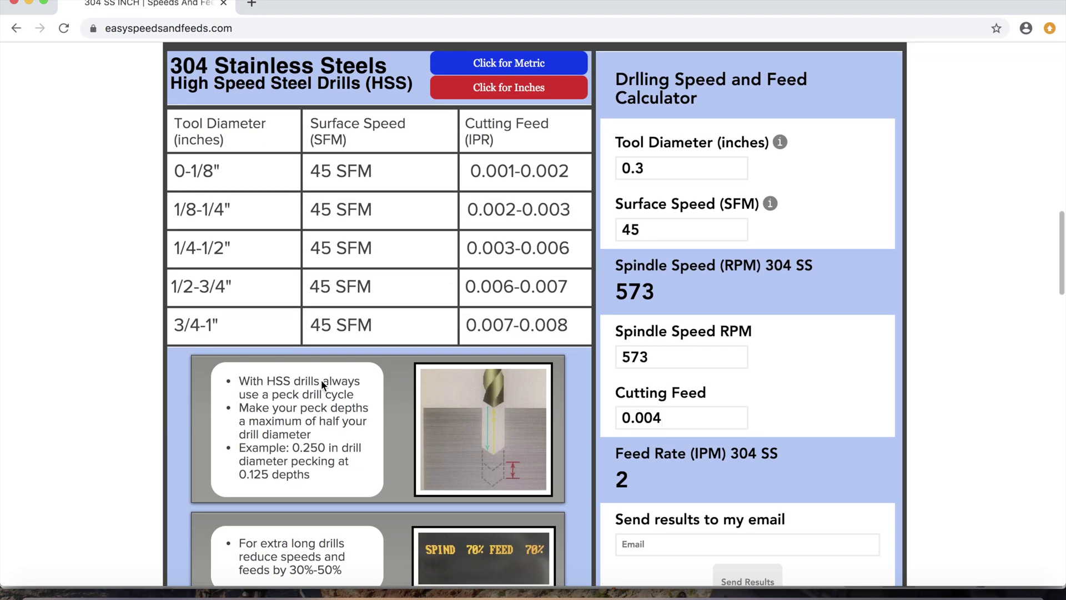
pyautogui.scroll(2, 320, 379)
pyautogui.scroll(1, 320, 379)
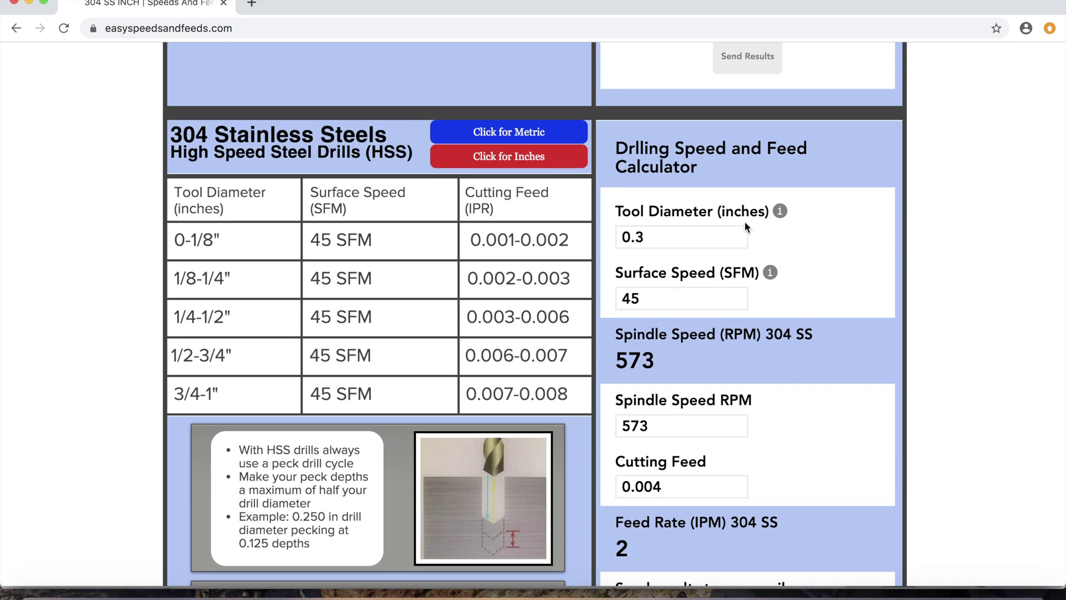
pyautogui.press('super+a')
pyautogui.write('1.125')
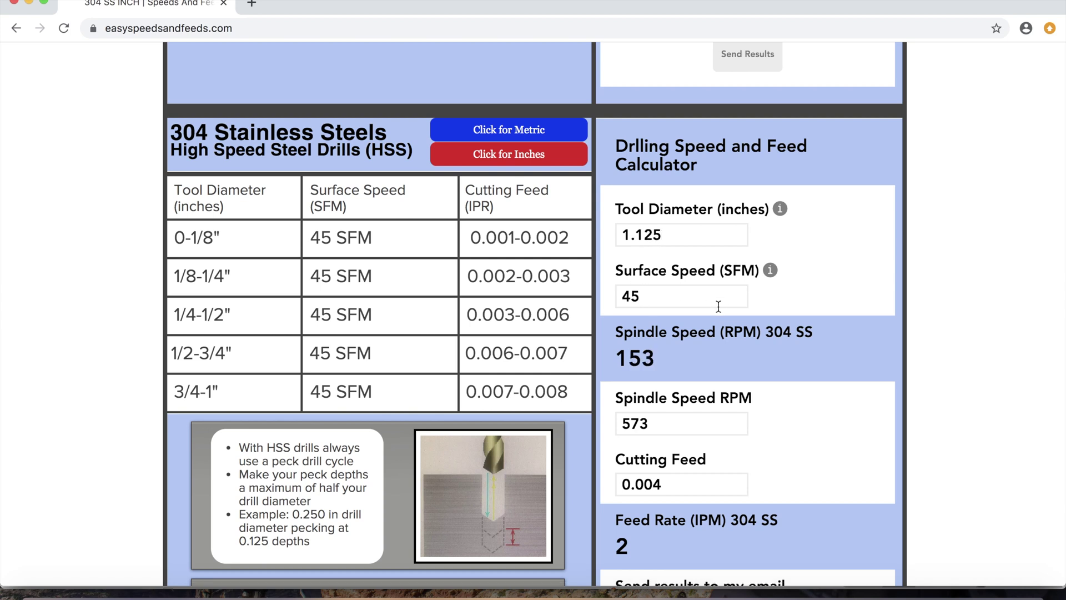
pyautogui.scroll(-3, 718, 307)
pyautogui.moveTo(674, 358); pyautogui.dragTo(608, 358)
pyautogui.write('153')
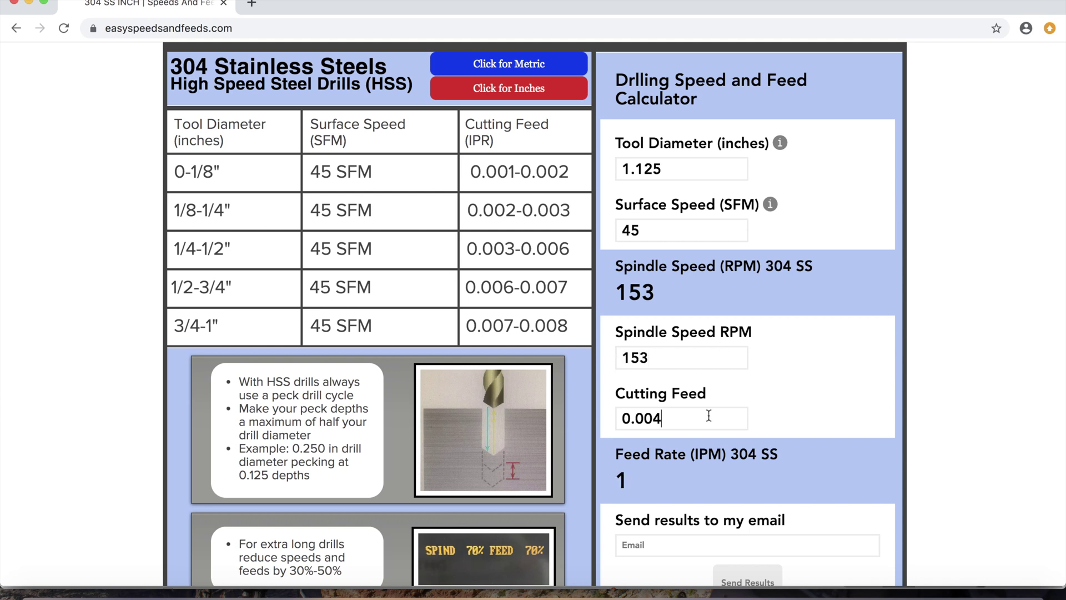
pyautogui.moveTo(708, 415); pyautogui.dragTo(604, 420)
pyautogui.write('0.008')
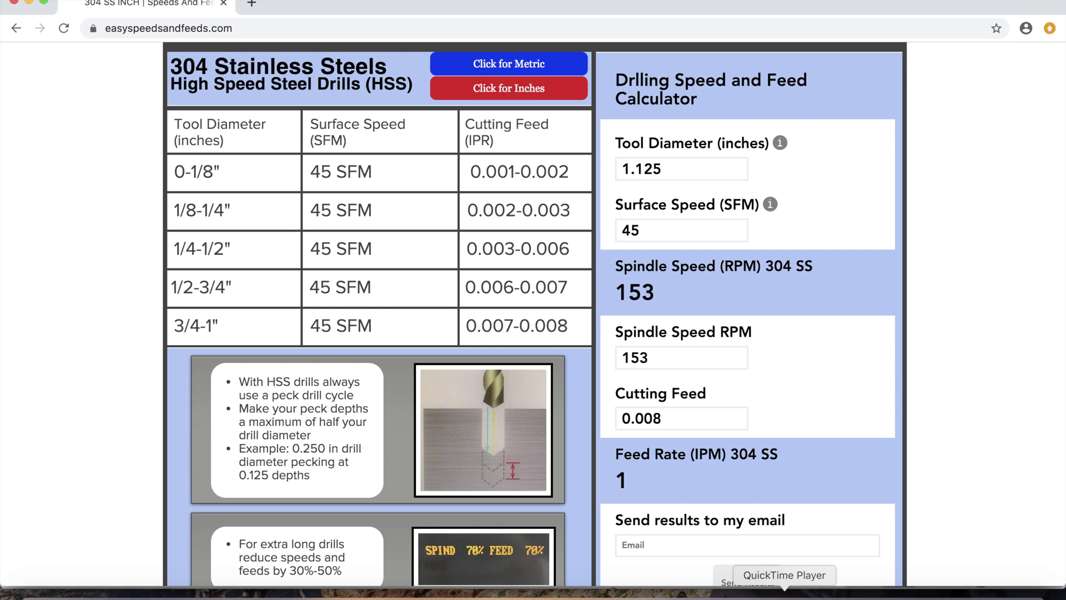
# Give Drill1 153 rpm spindle speed, 1 in/min plunge and 10 in/min retract feedrates, and accept it
pyautogui.click(611, 592)
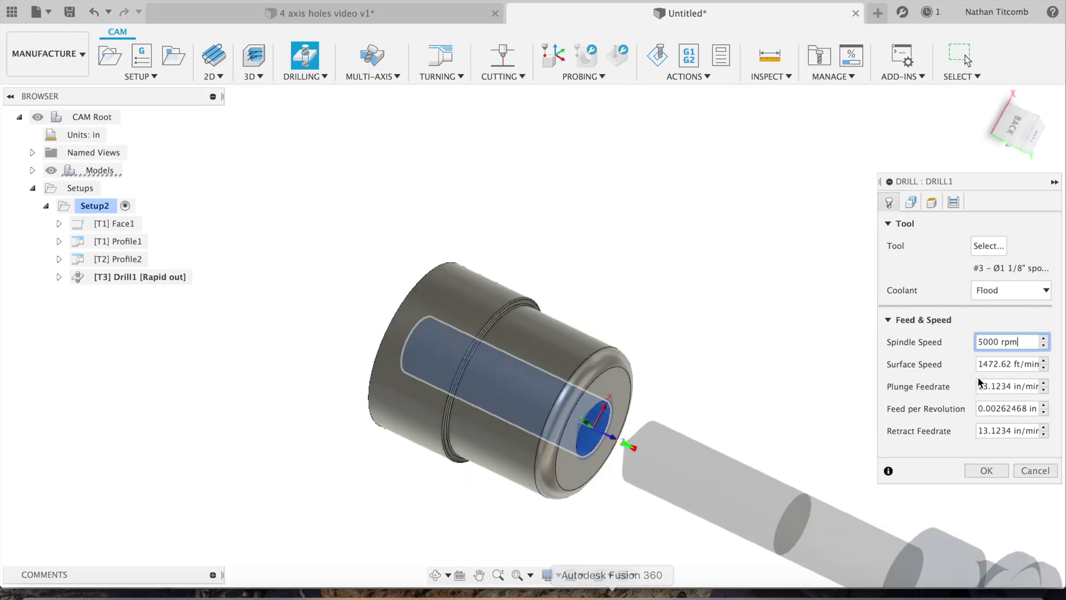
pyautogui.click(1021, 342)
pyautogui.write('153')
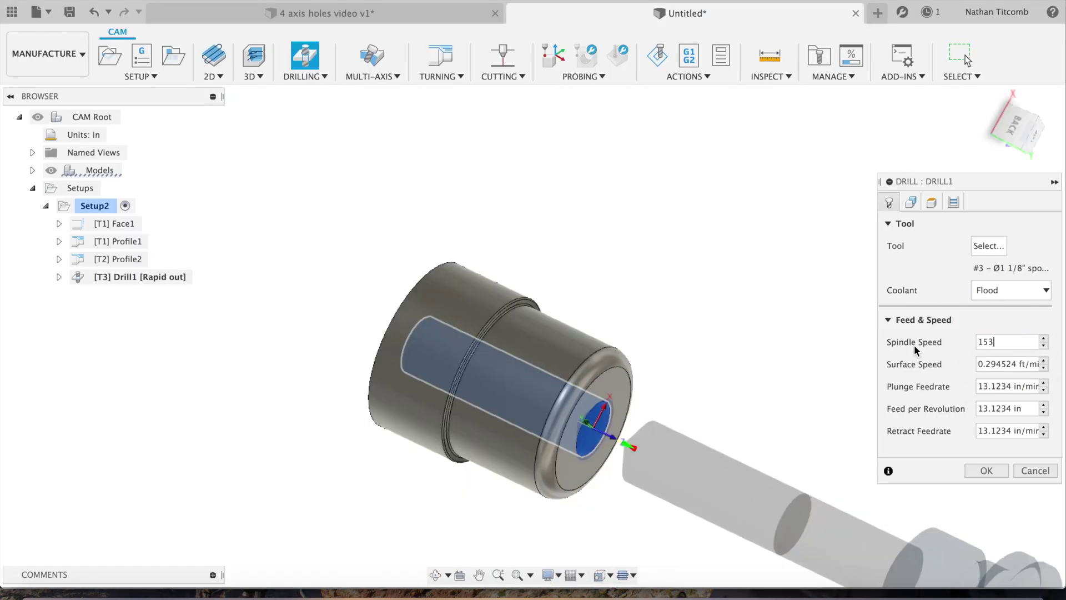
pyautogui.press('Tab')
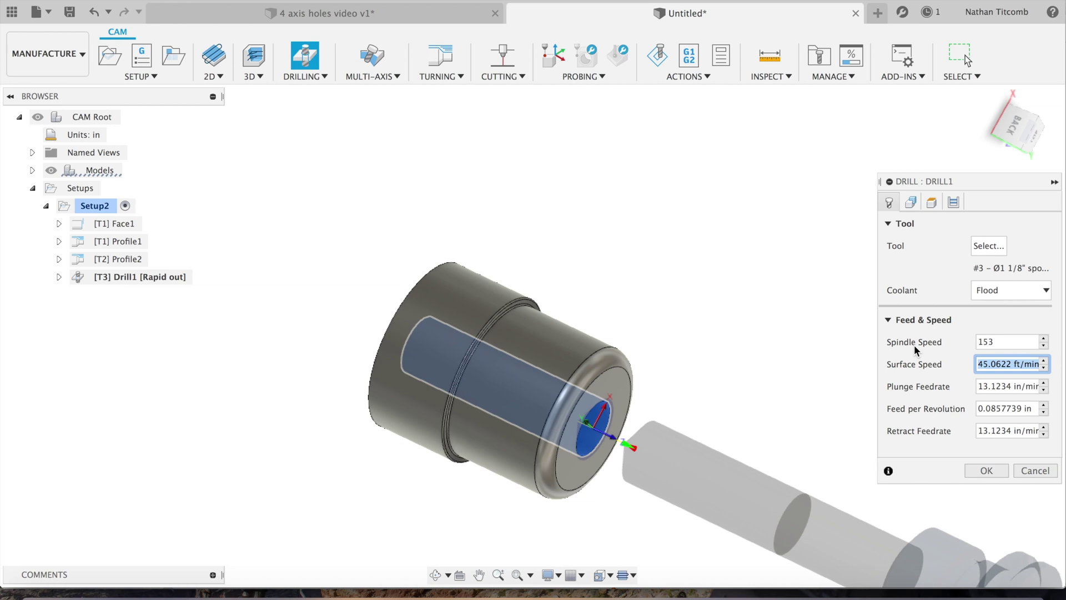
pyautogui.press('Tab')
pyautogui.write('1')
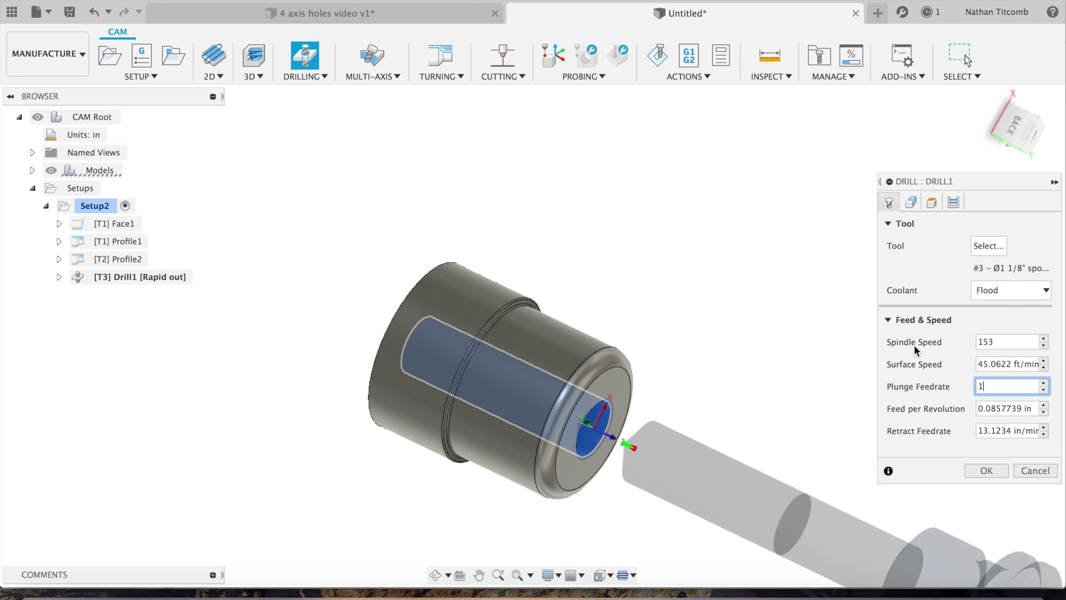
pyautogui.press('Tab')
pyautogui.press('Tab')
pyautogui.write('10')
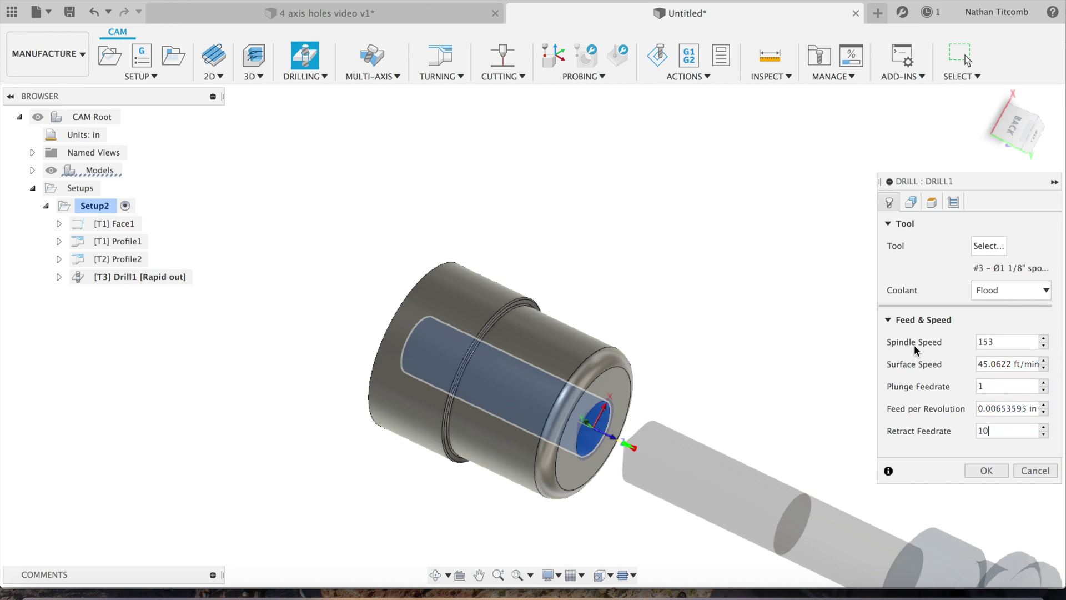
pyautogui.click(984, 470)
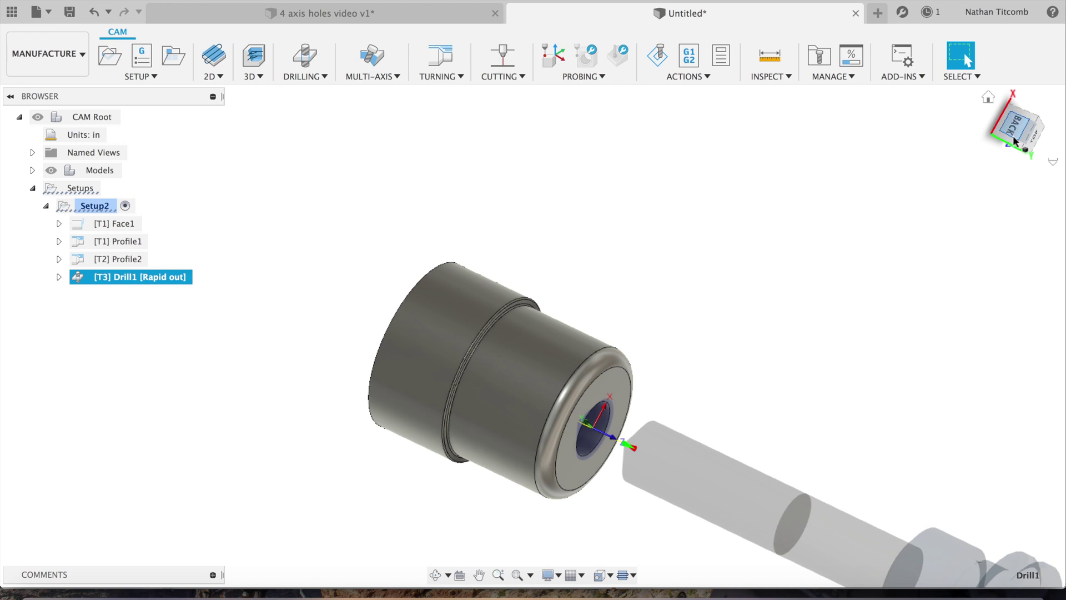
pyautogui.moveTo(1014, 138); pyautogui.dragTo(1005, 111)
# Deselect the drill operation and bring the speeds and feeds calculator back up
pyautogui.click(645, 107)
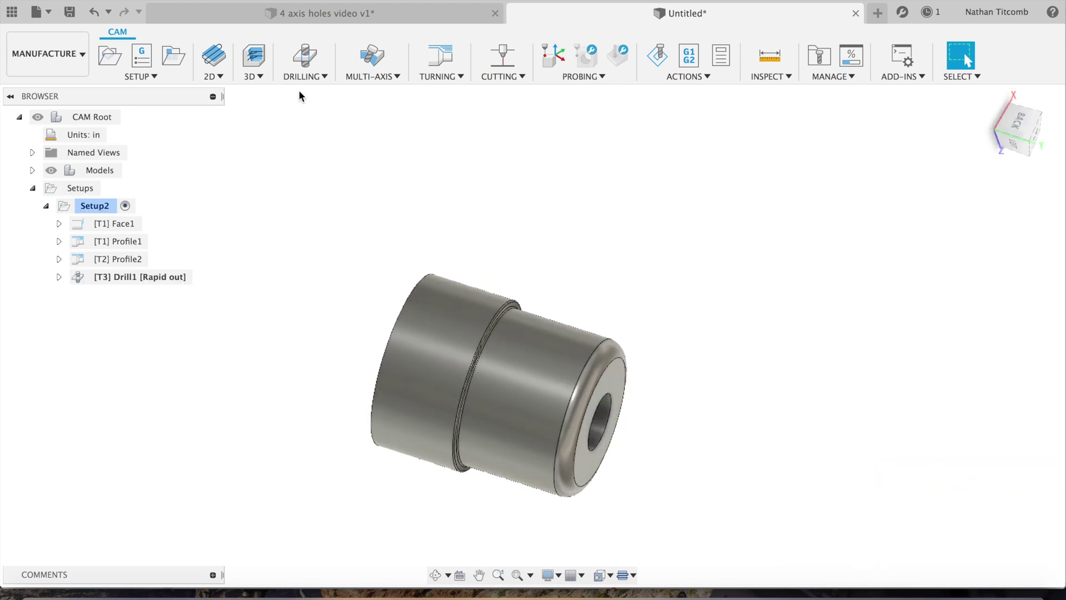
pyautogui.click(155, 593)
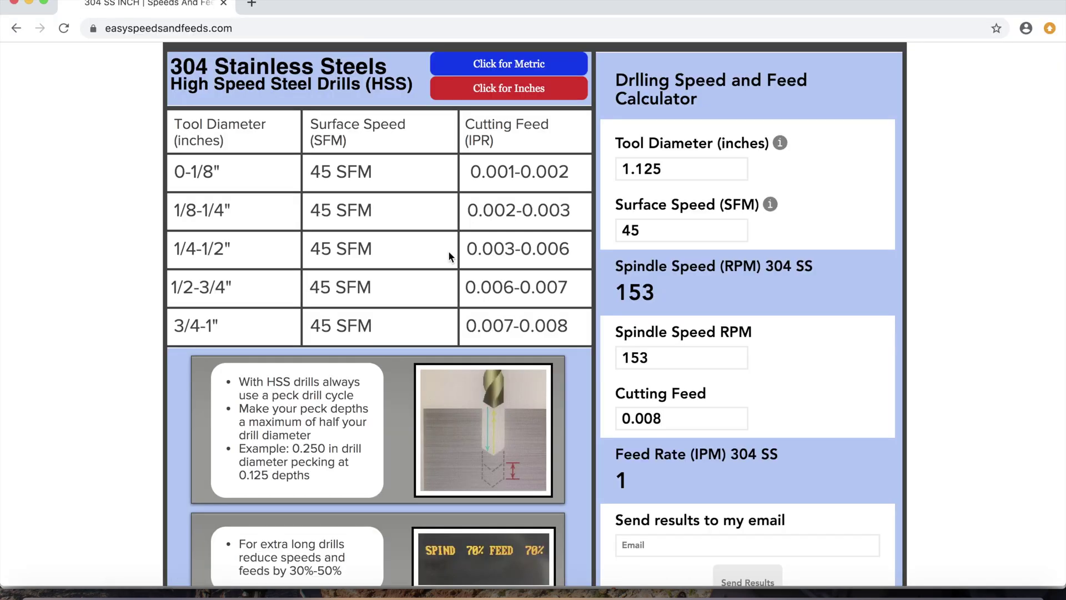
pyautogui.scroll(3, 450, 256)
pyautogui.scroll(15, 450, 256)
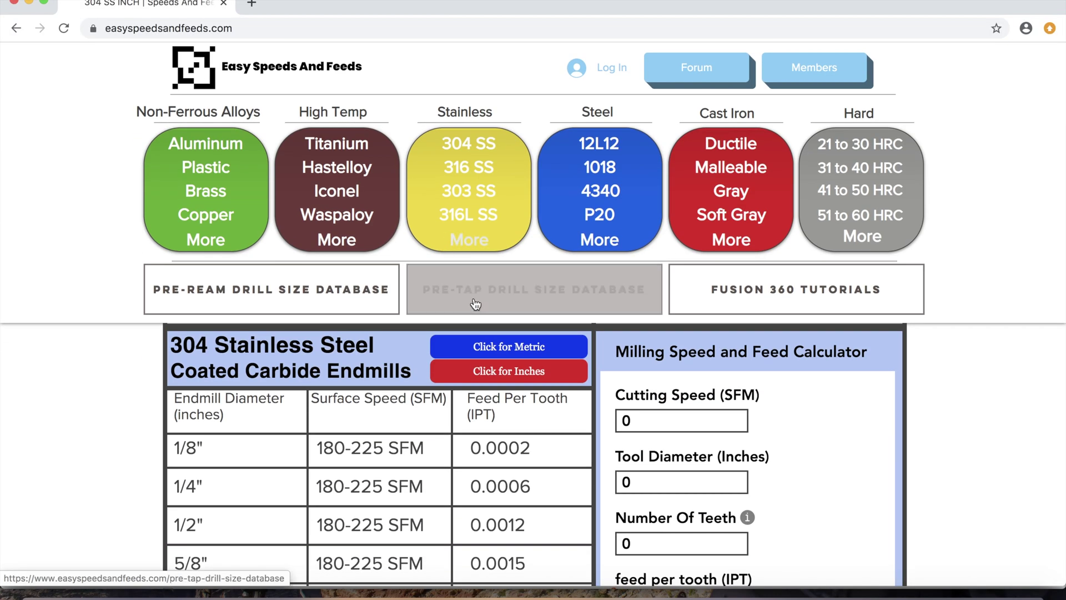
# Open the Pre-Ream Drill Size table and find the 0.9800 drill for a 1-inch reamer
pyautogui.click(342, 298)
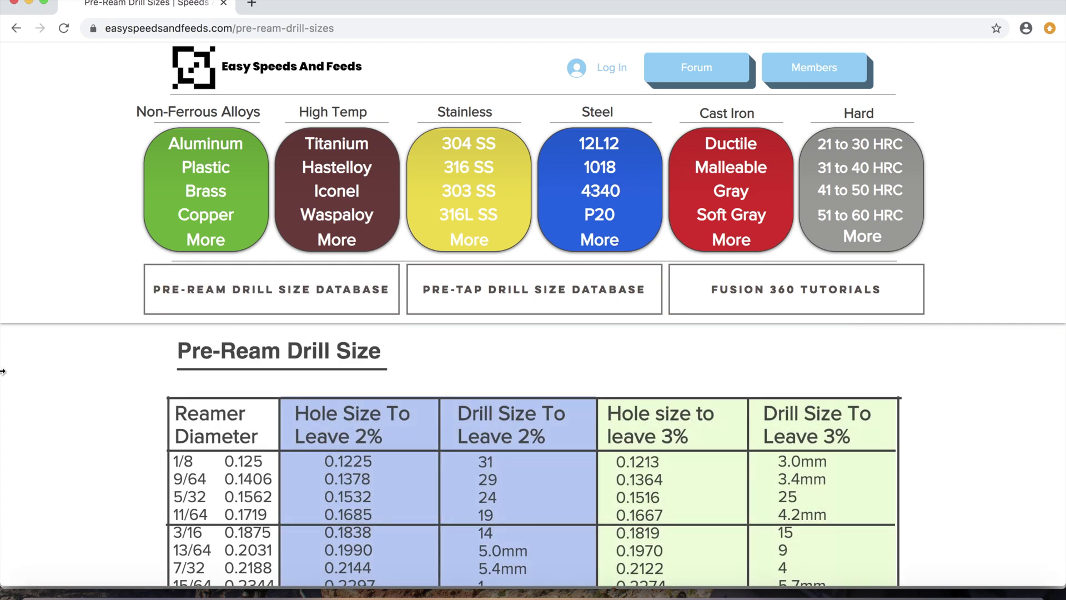
pyautogui.scroll(-1, 85, 423)
pyautogui.scroll(-15, 84, 423)
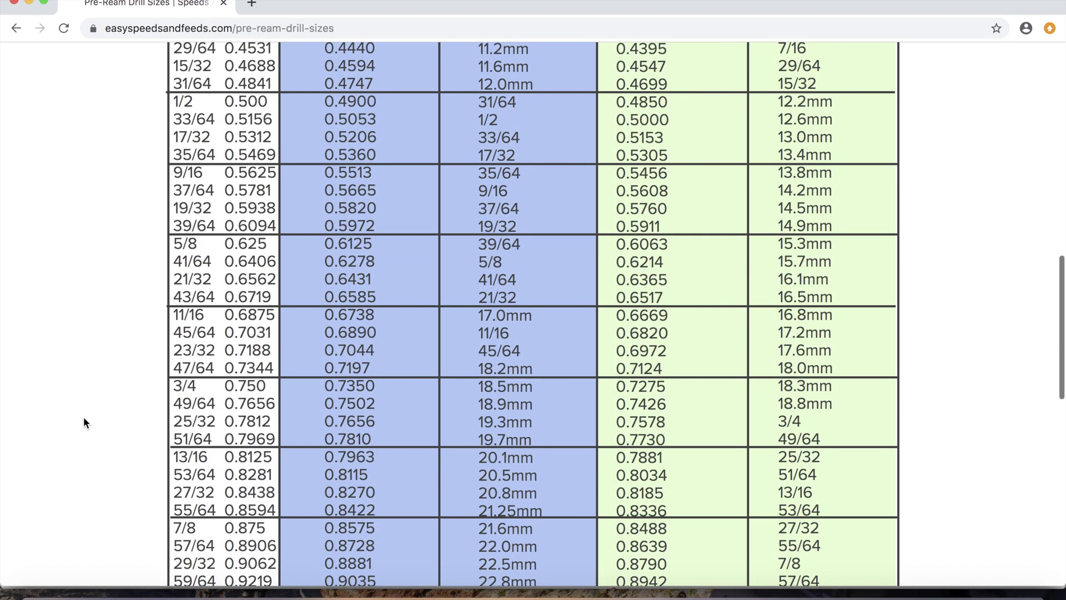
pyautogui.scroll(15, 83, 422)
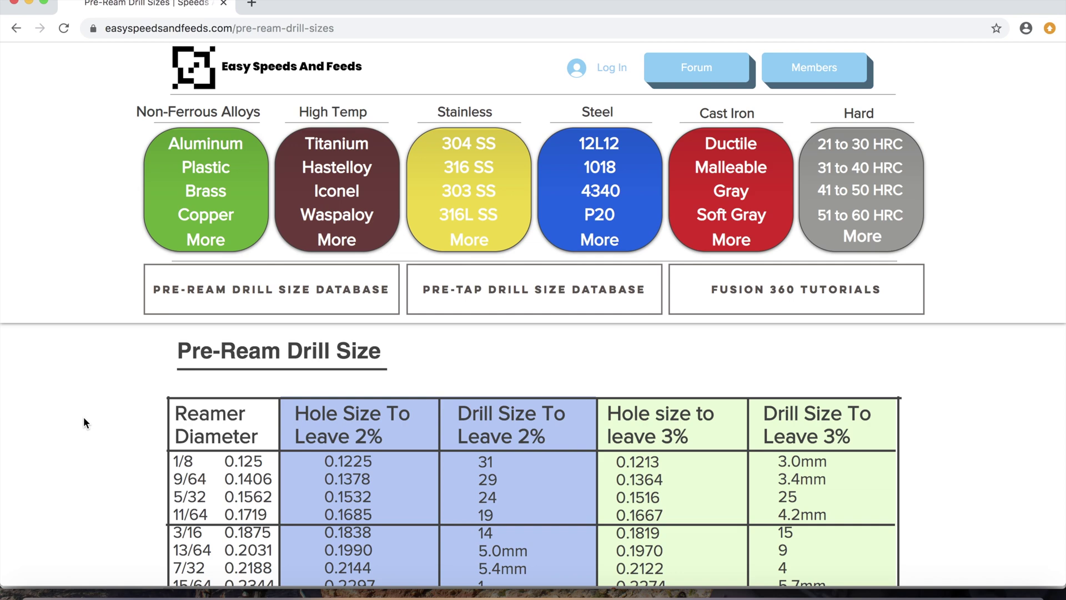
pyautogui.scroll(-15, 83, 422)
pyautogui.scroll(5, 83, 421)
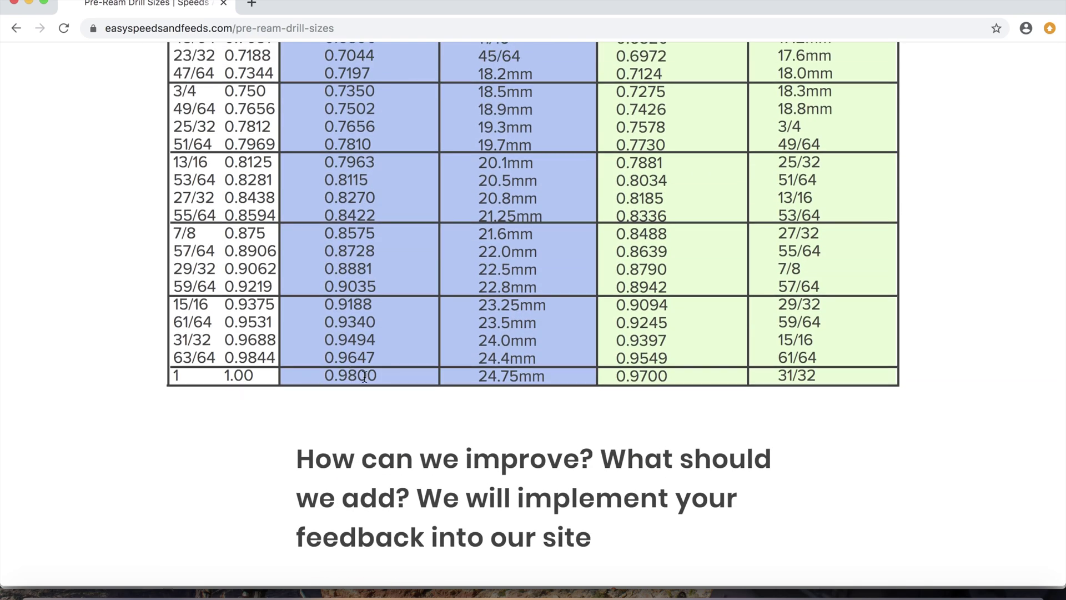
pyautogui.scroll(1, 364, 377)
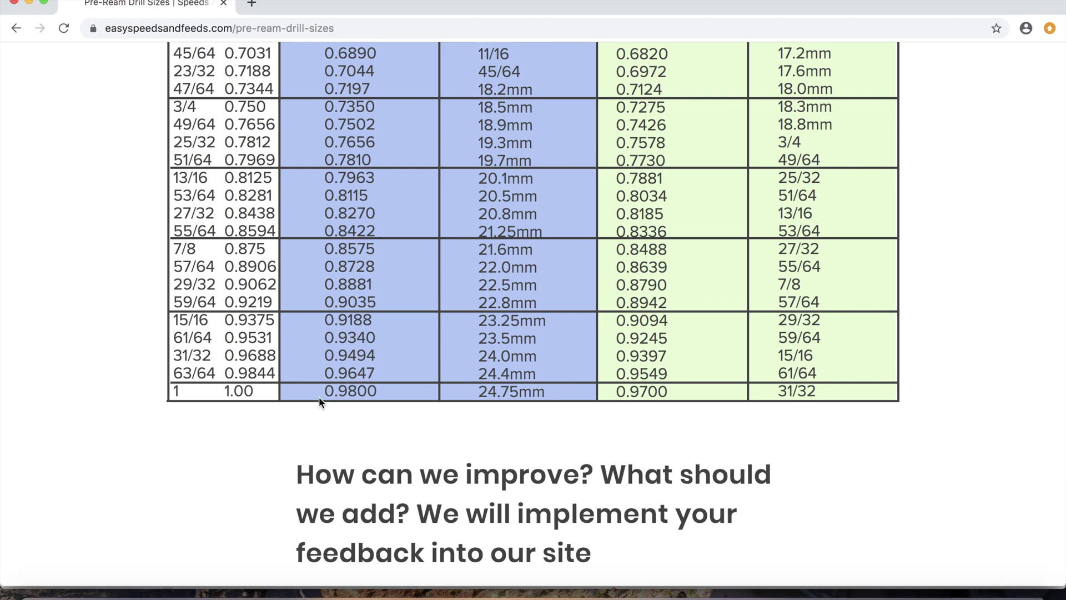
# Back in the lathe CAM setup, start a new Drill operation
pyautogui.click(611, 593)
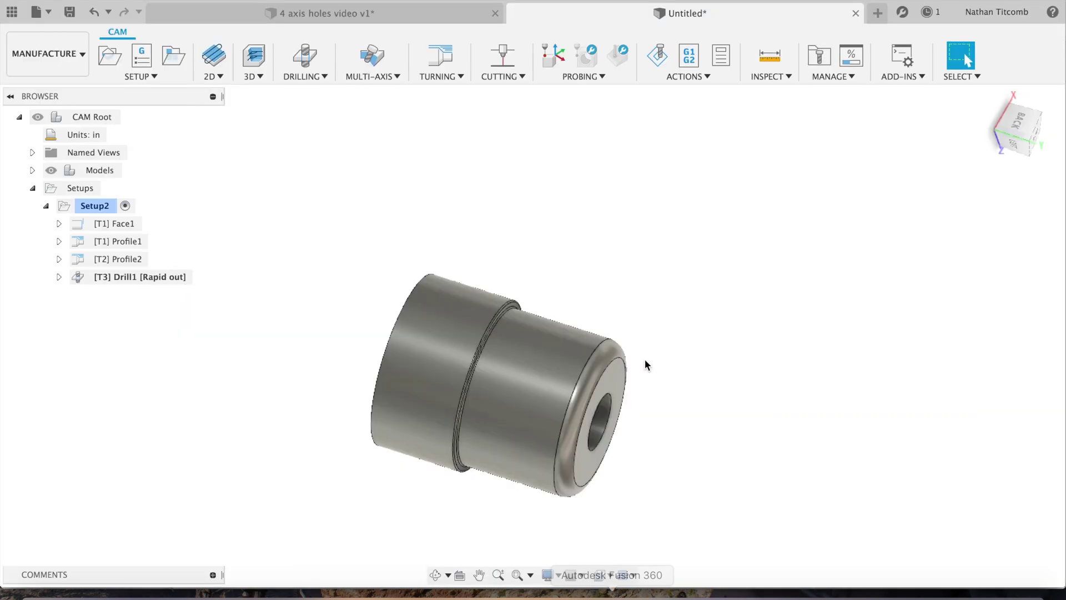
pyautogui.click(317, 76)
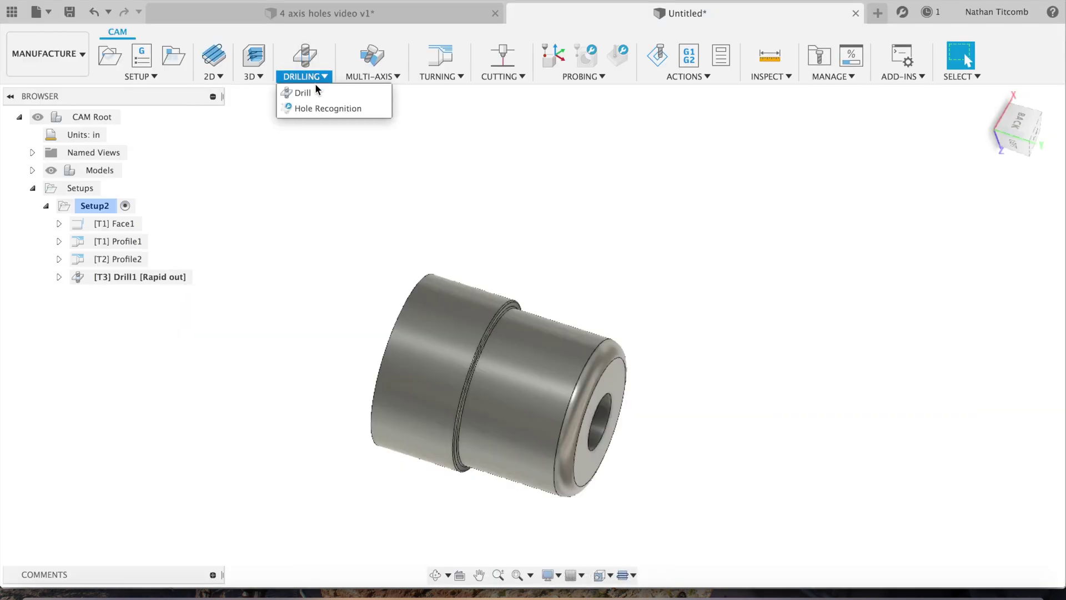
pyautogui.click(328, 92)
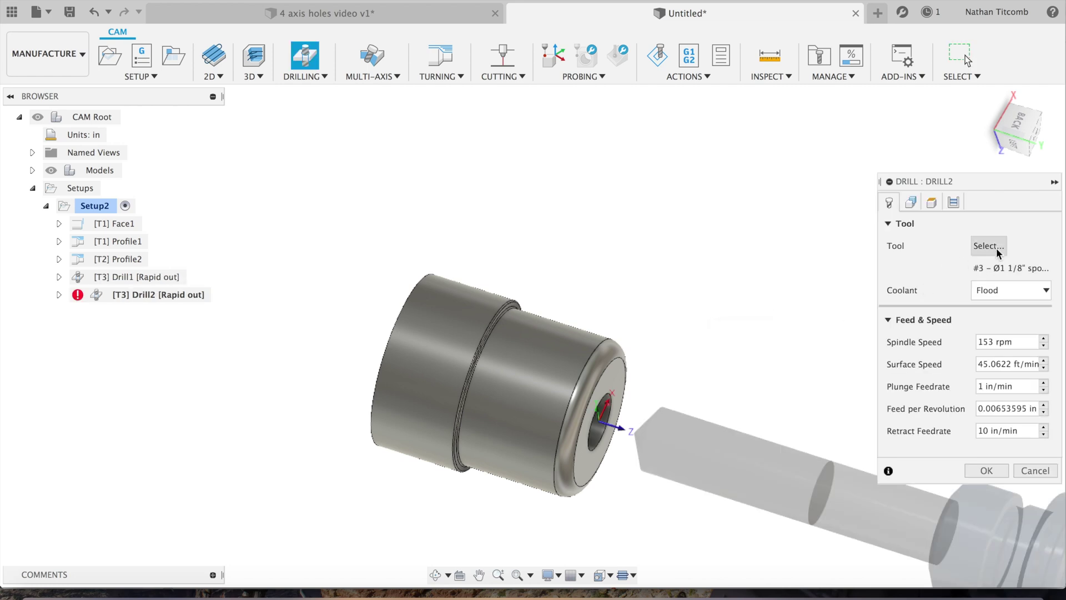
# Create a new 0.98 in drill with 4 in flute length and assign it to Drill2
pyautogui.click(996, 250)
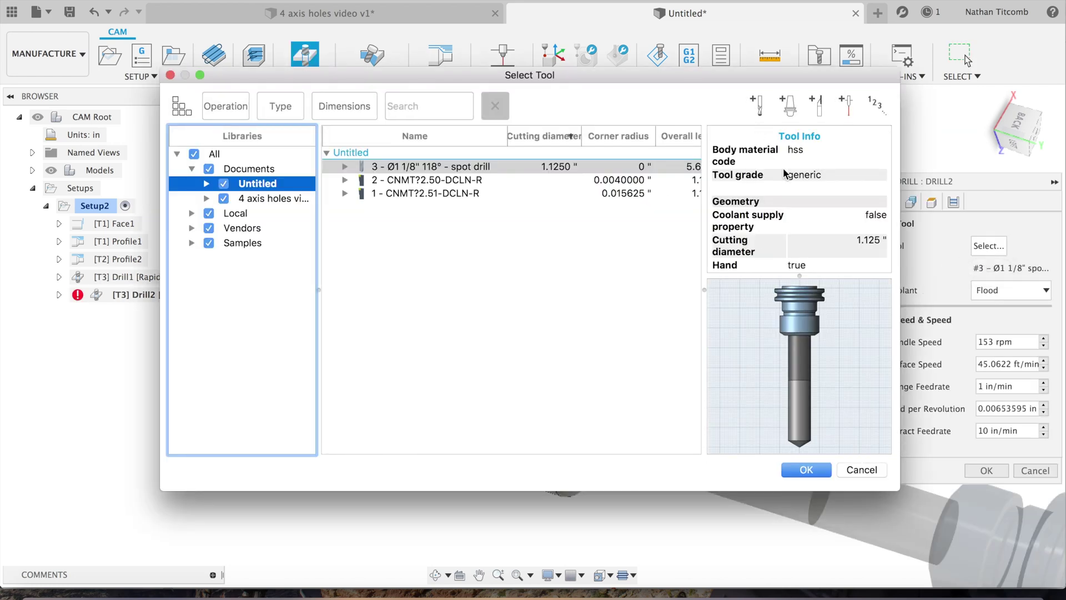
pyautogui.click(758, 110)
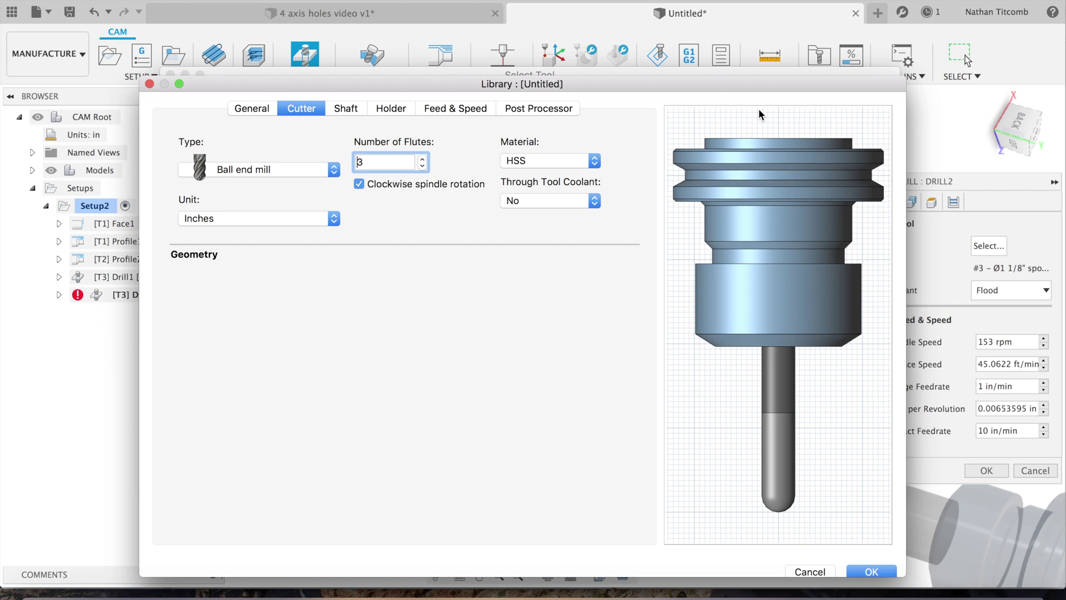
pyautogui.click(305, 171)
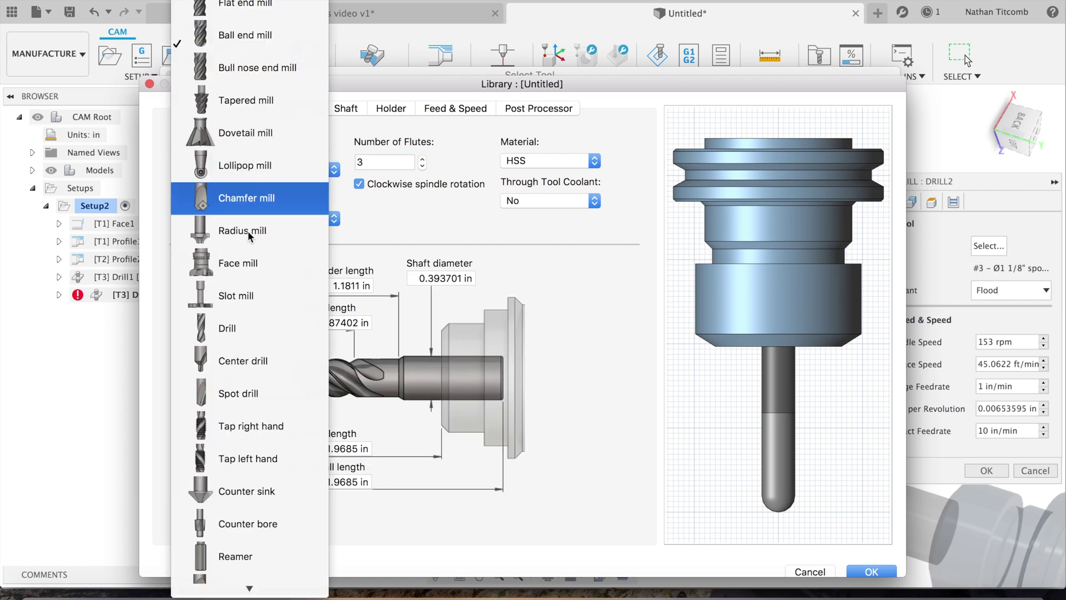
pyautogui.click(227, 328)
pyautogui.click(213, 382)
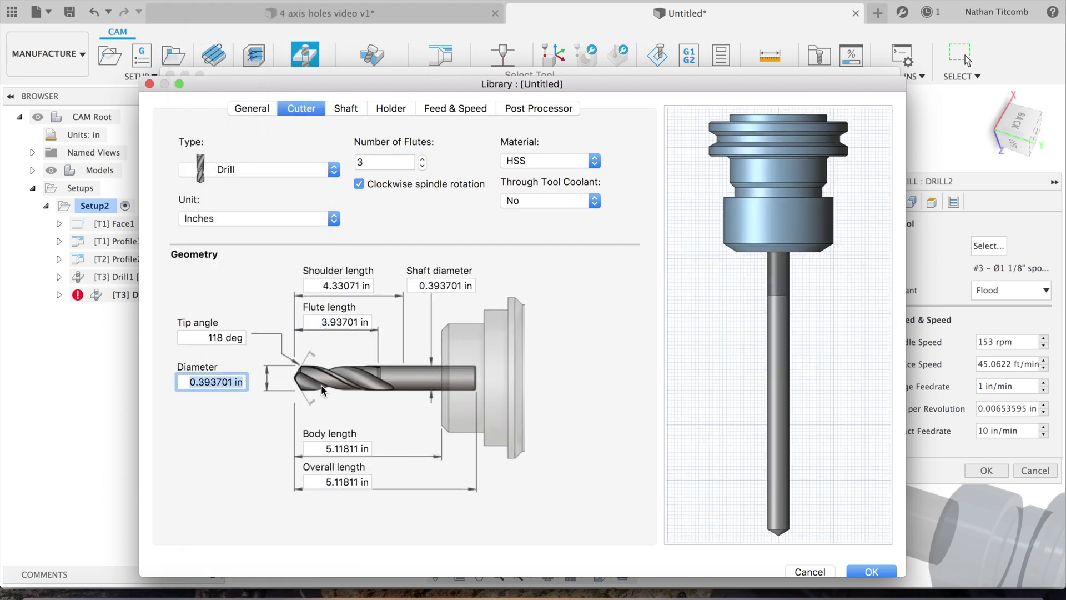
pyautogui.write('0.98')
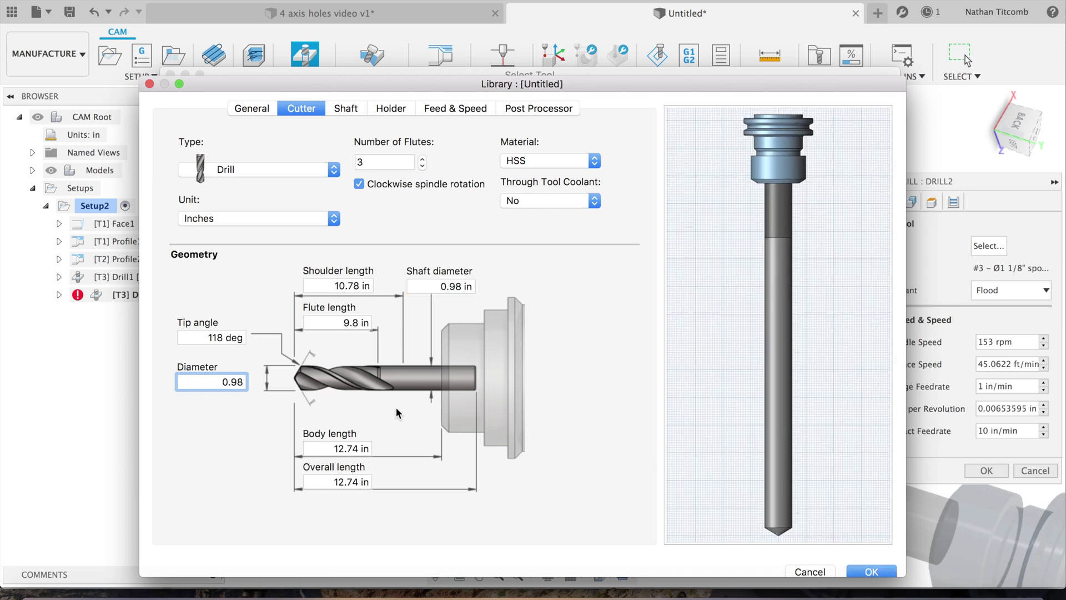
pyautogui.click(337, 324)
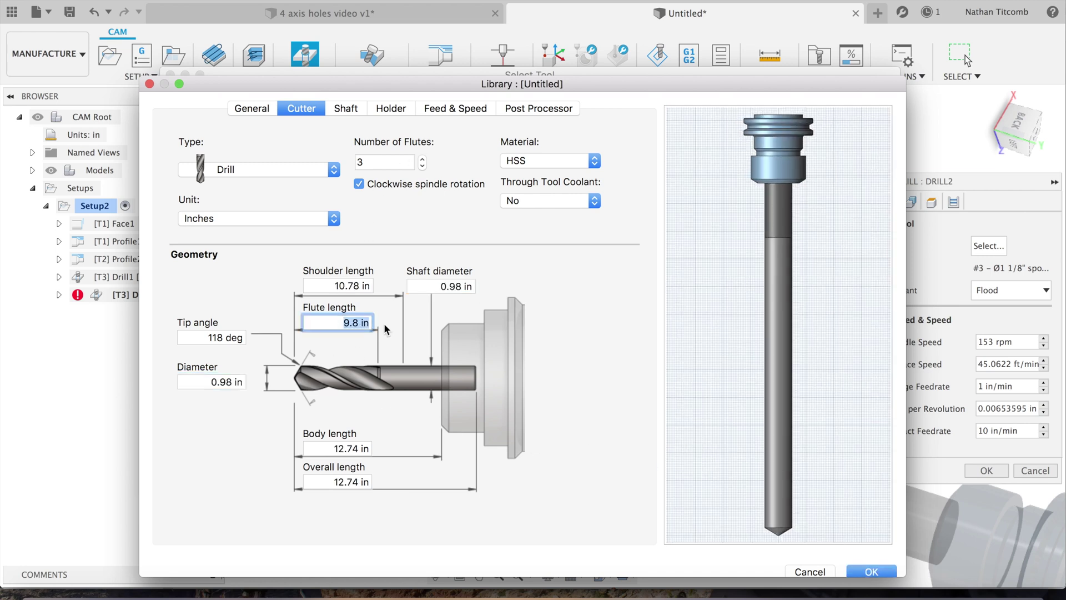
pyautogui.write('4')
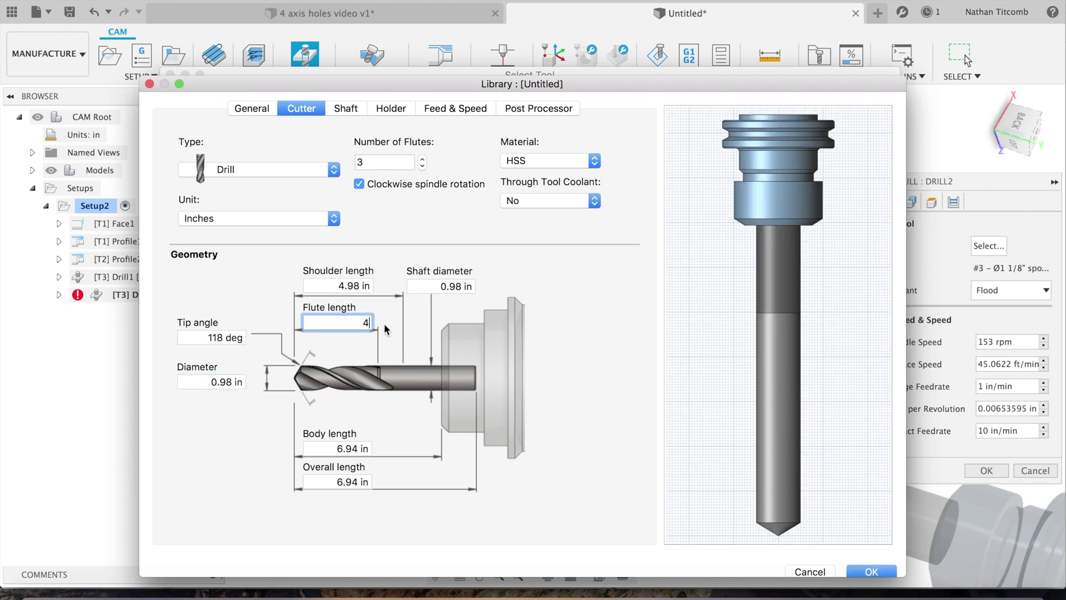
pyautogui.click(865, 571)
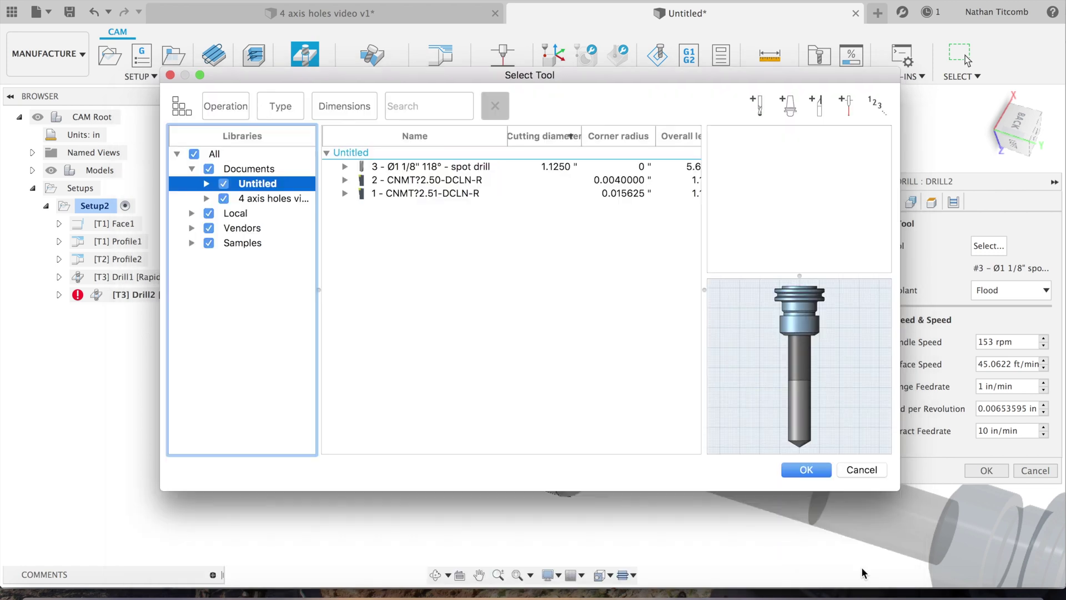
pyautogui.click(816, 471)
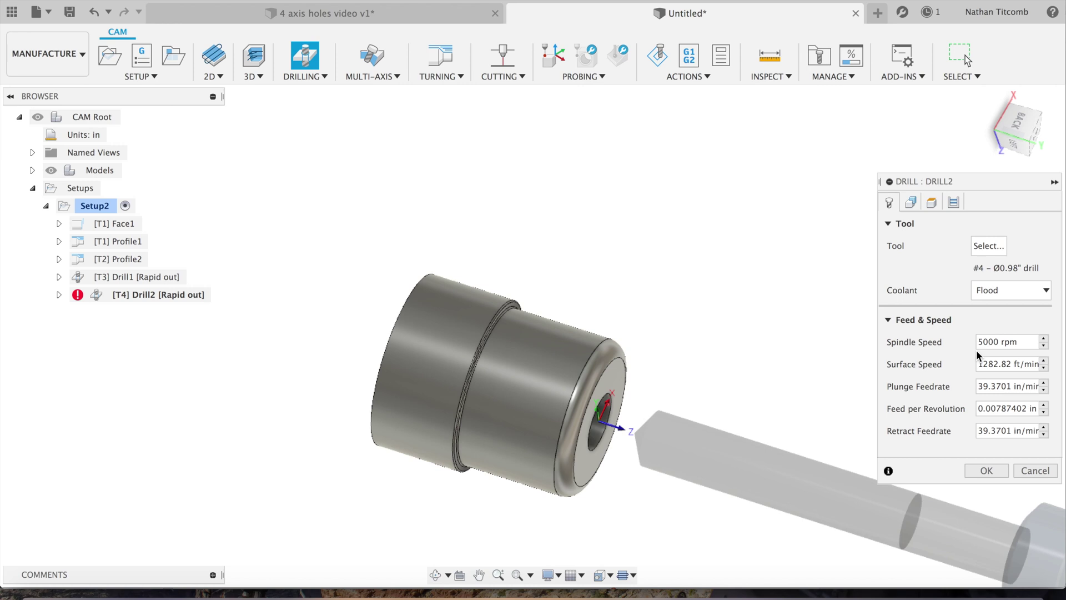
# Pick the bore face as Drill2's hole geometry and review its heights
pyautogui.click(911, 203)
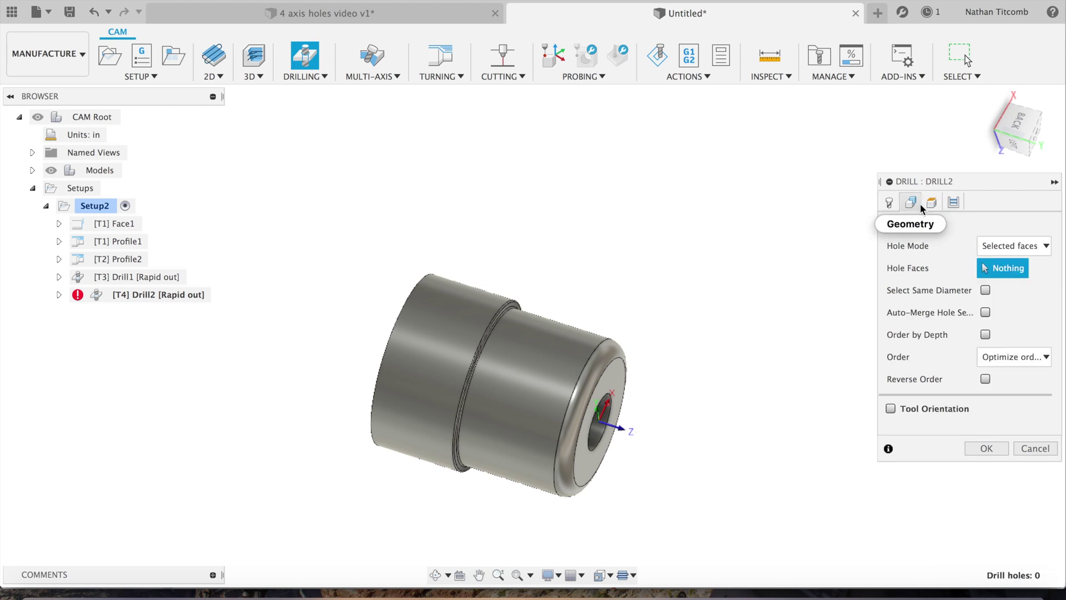
pyautogui.click(604, 433)
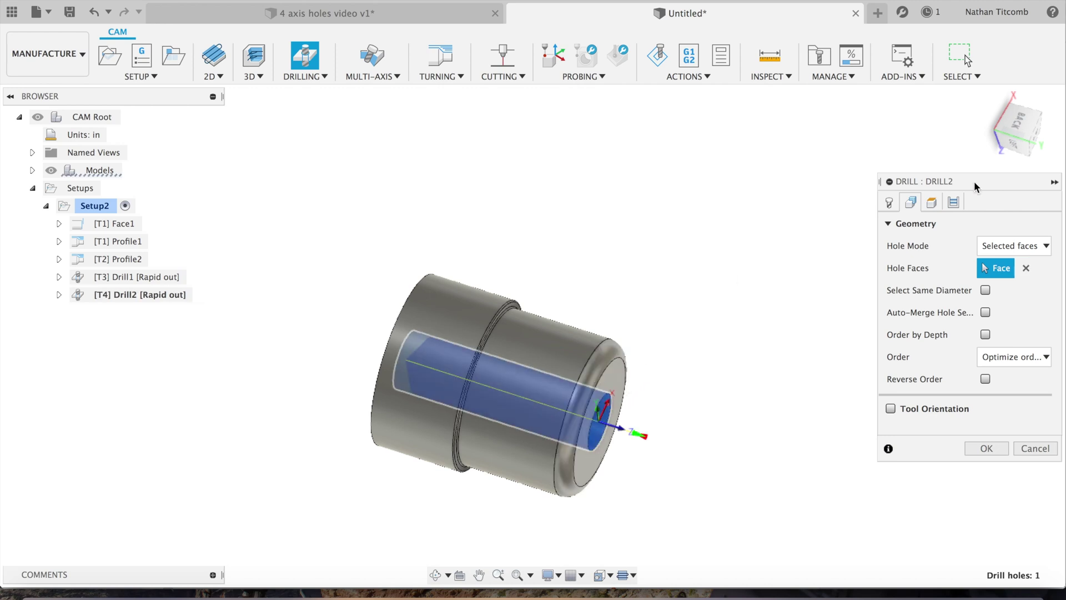
pyautogui.click(931, 203)
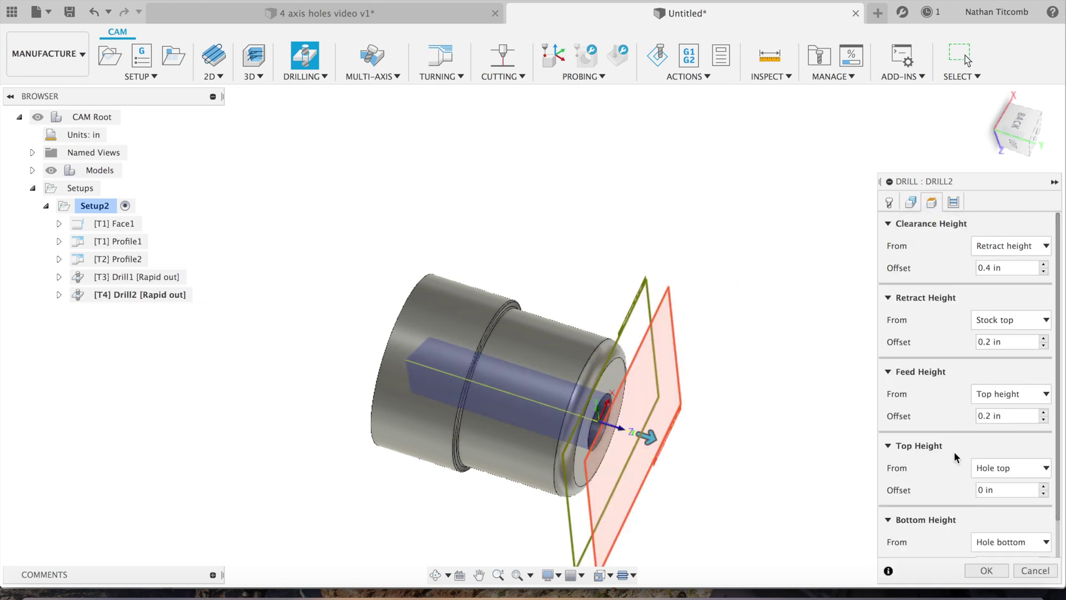
pyautogui.scroll(-2, 954, 451)
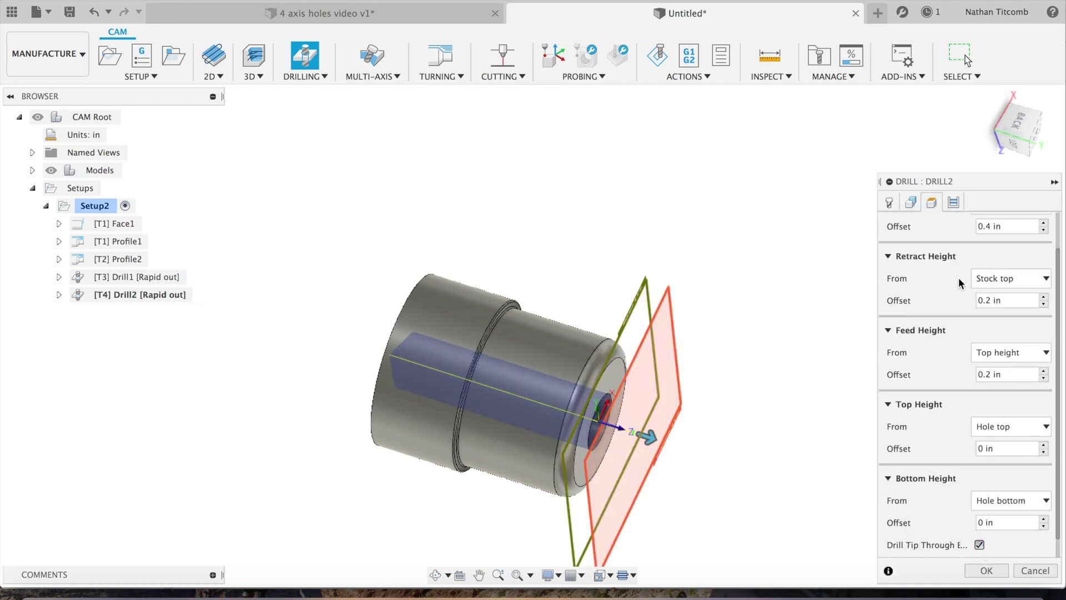
# Set the cycle to chip breaking with 0.1 in pecking depth and 0.4 in accumulated pecking
pyautogui.click(956, 203)
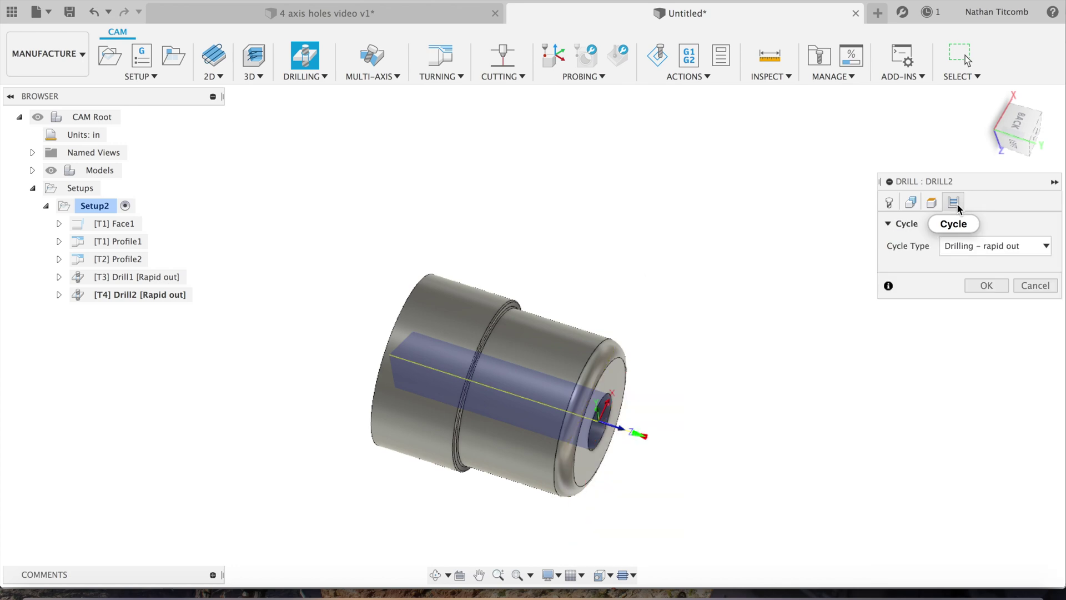
pyautogui.click(982, 251)
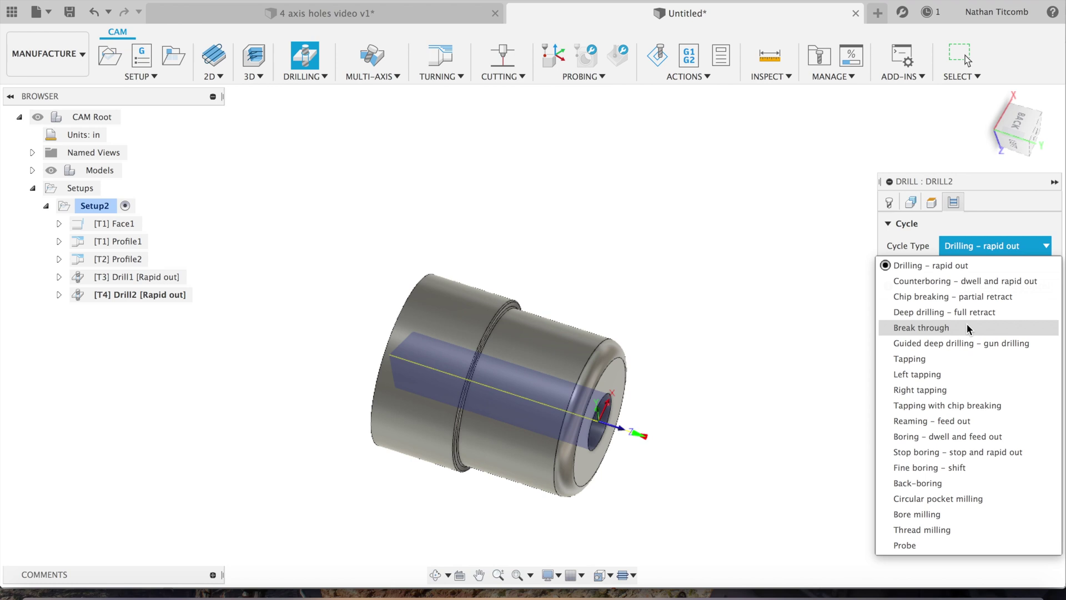
pyautogui.click(984, 297)
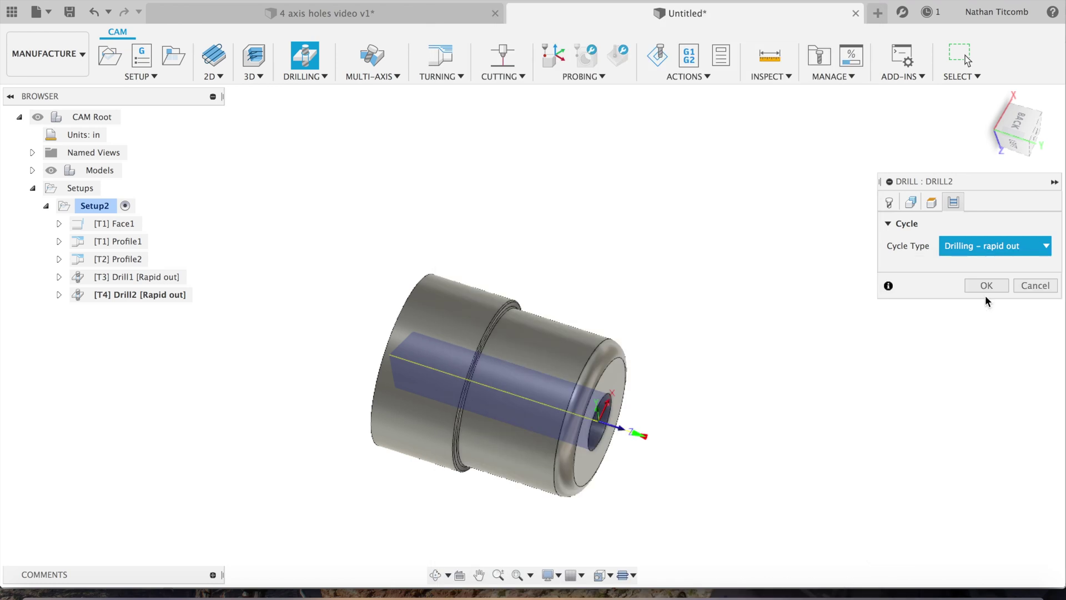
pyautogui.click(1028, 311)
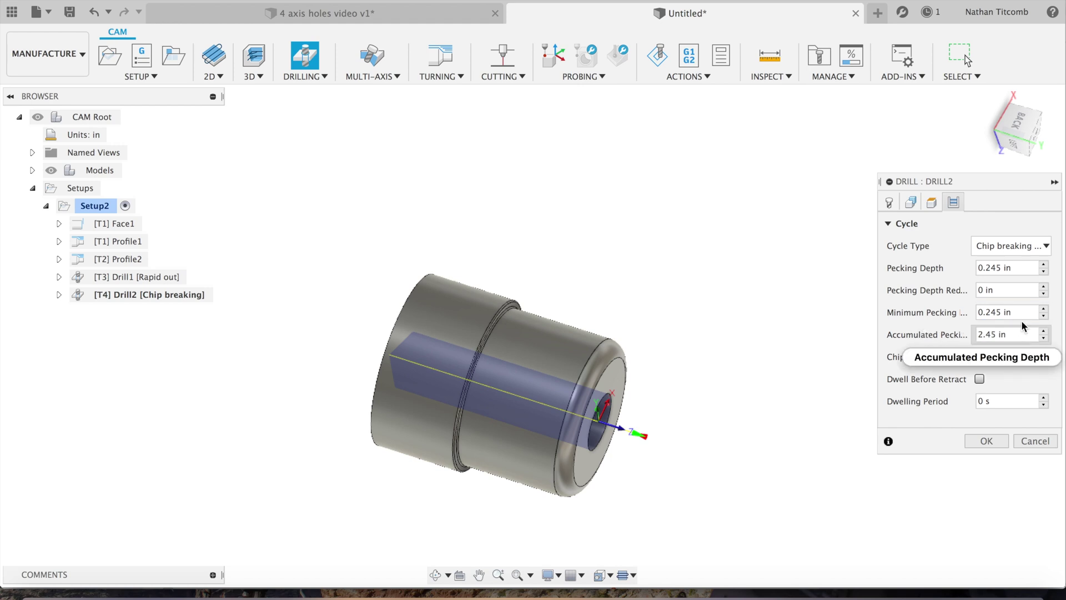
pyautogui.click(1020, 269)
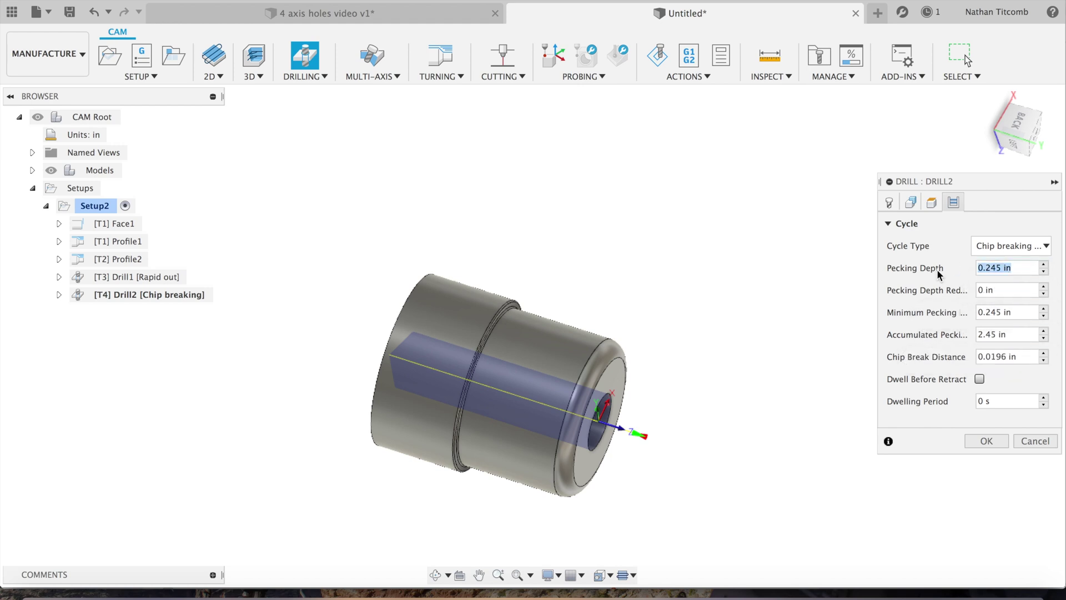
pyautogui.write('0.1')
pyautogui.press('Tab')
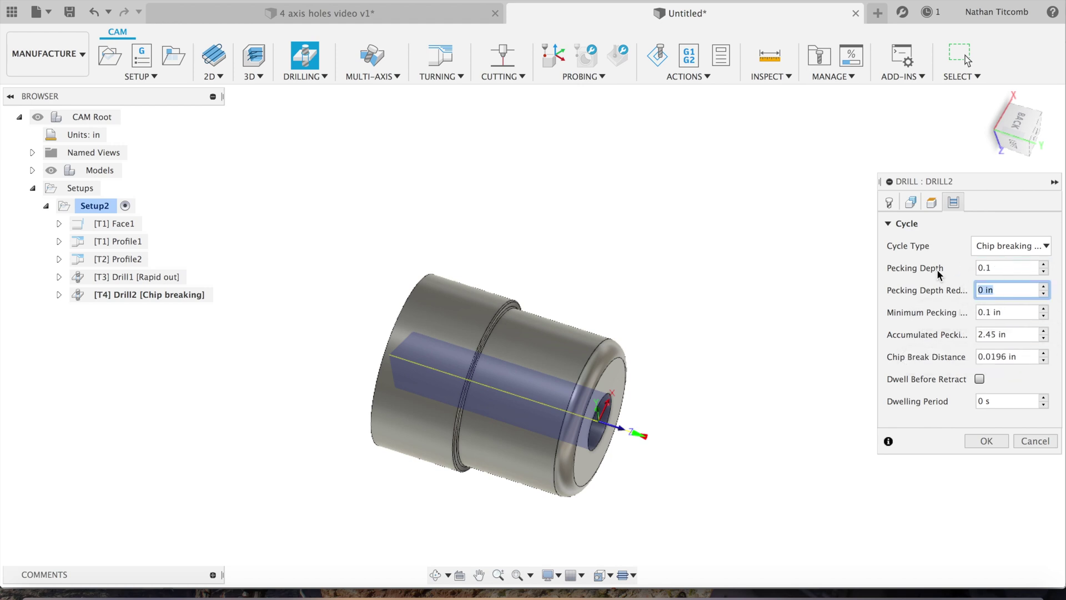
pyautogui.press('Tab')
pyautogui.press('Tab')
pyautogui.write('0')
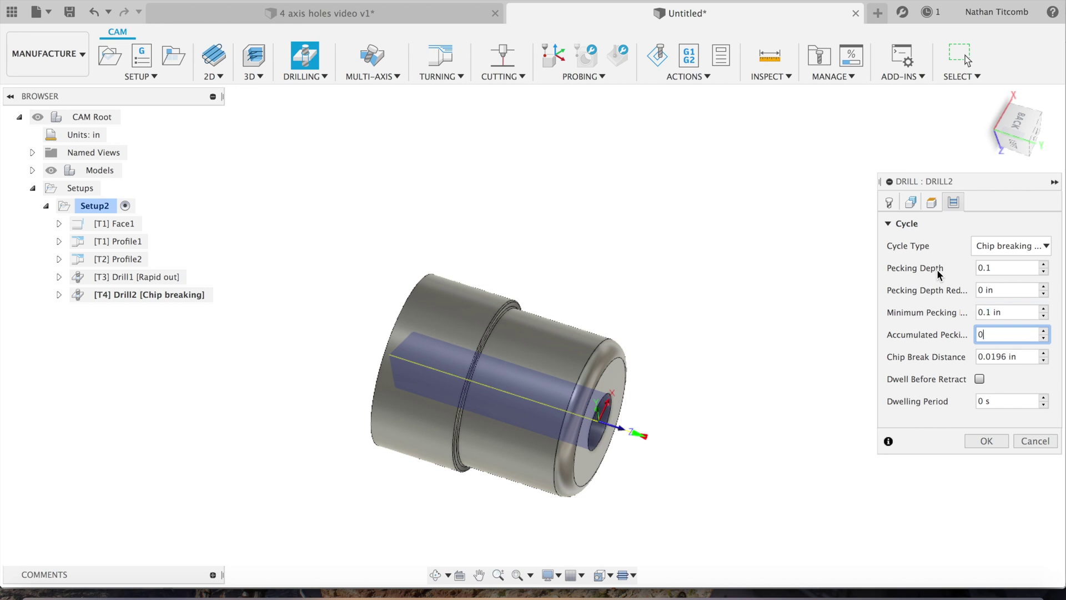
pyautogui.write('.4')
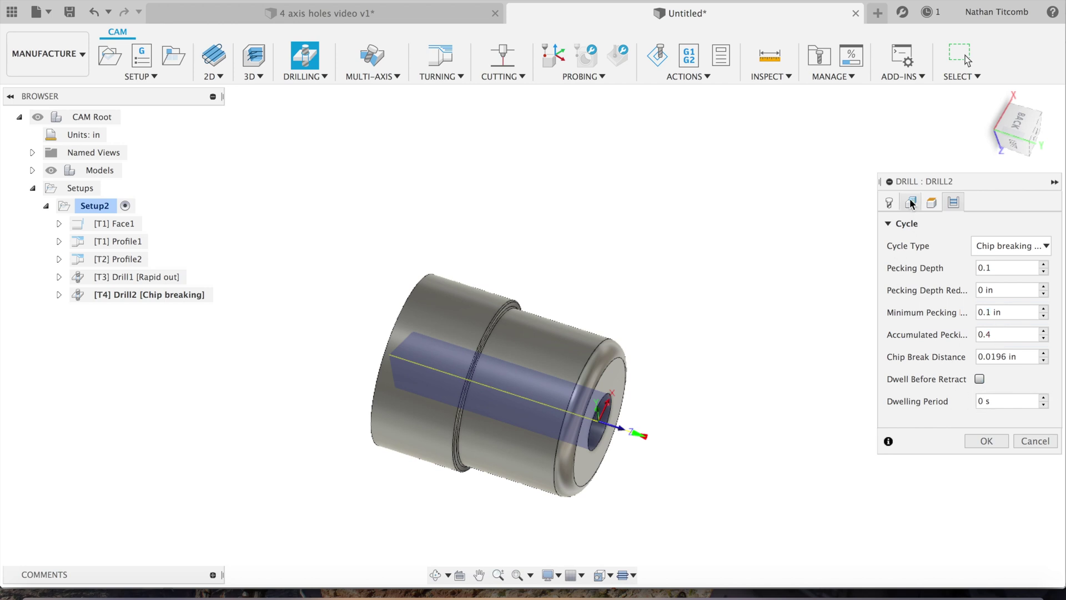
pyautogui.click(889, 202)
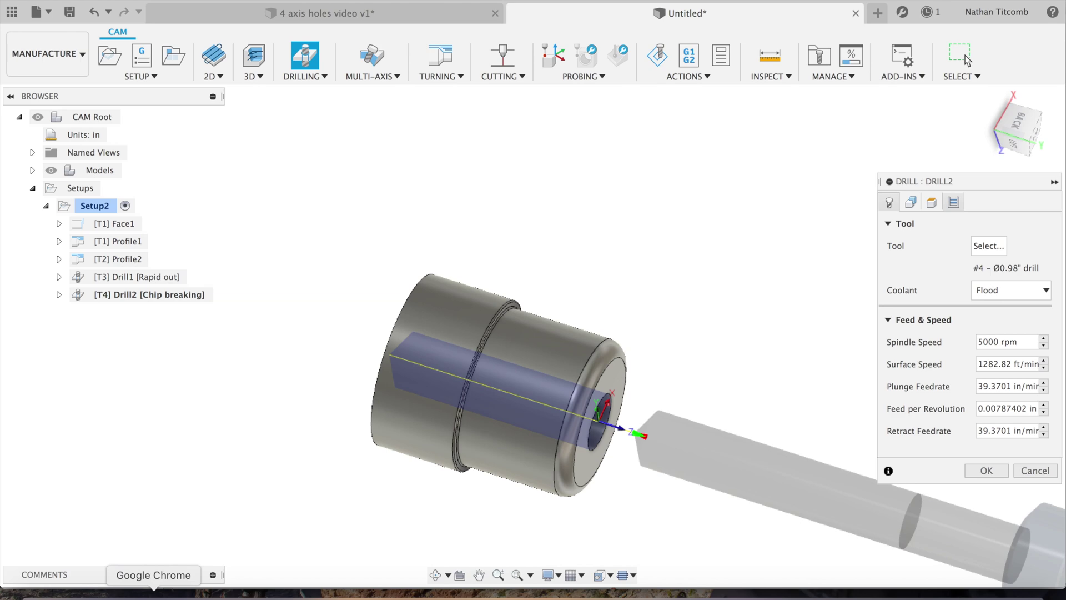
# Open the 304 stainless steel page and enter a 0.980 in drill diameter
pyautogui.click(153, 593)
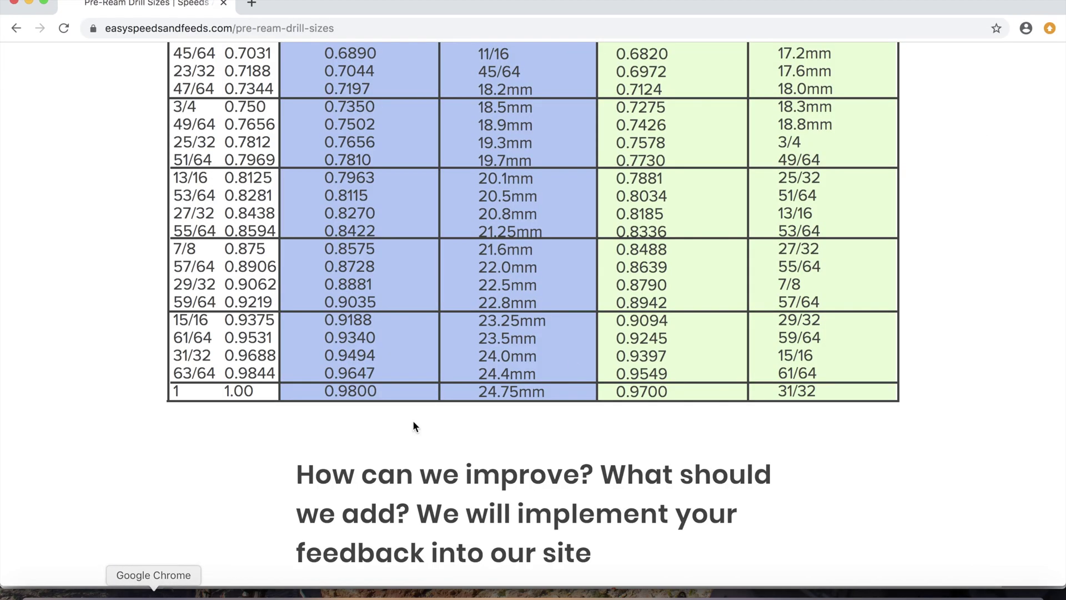
pyautogui.scroll(10, 549, 231)
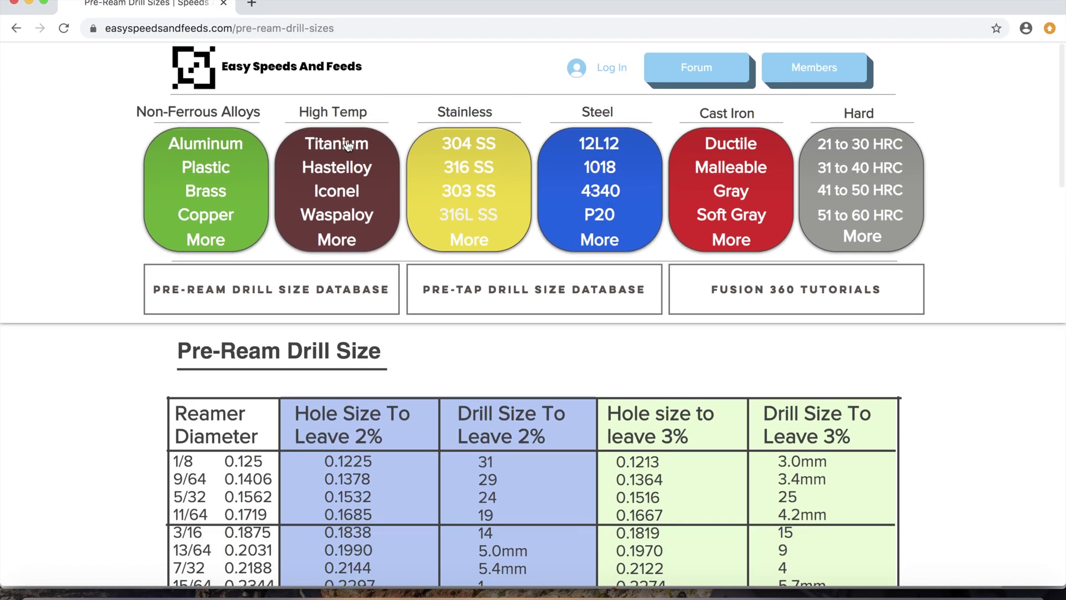
pyautogui.click(468, 143)
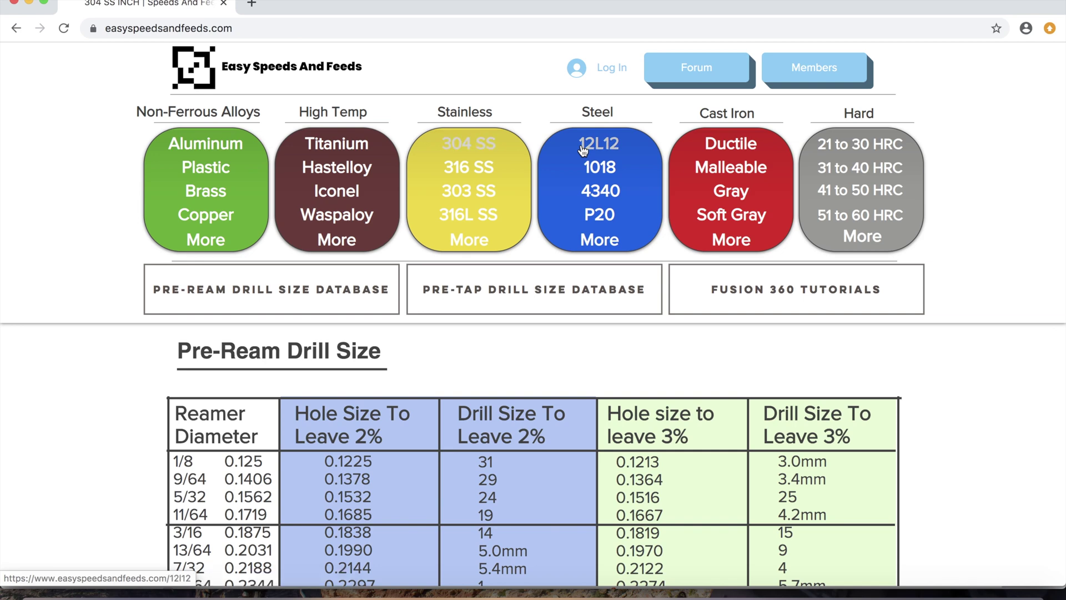
pyautogui.scroll(-8, 582, 147)
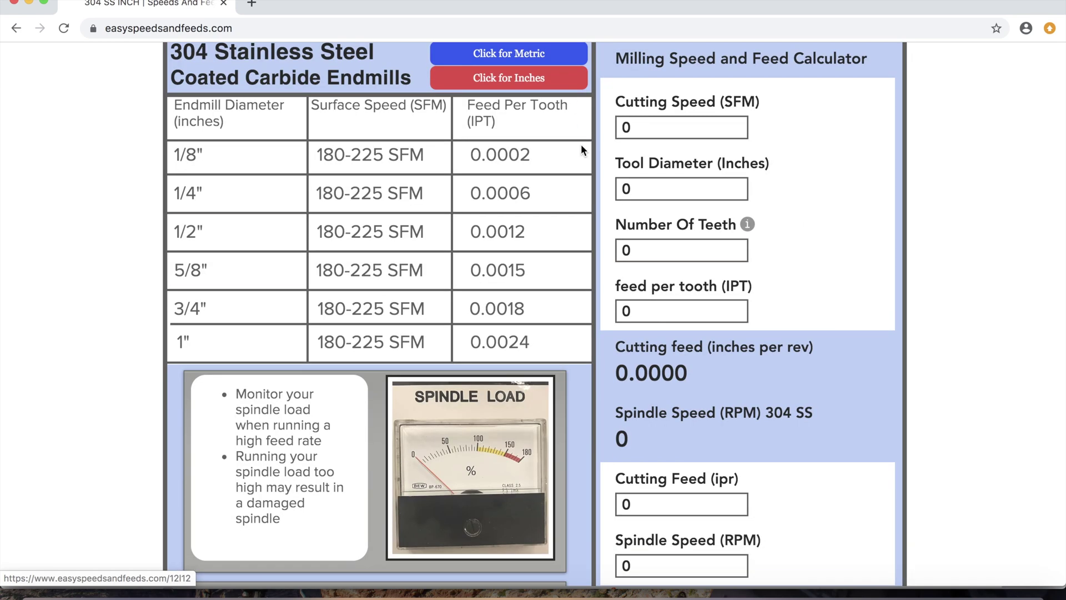
pyautogui.scroll(-7, 581, 145)
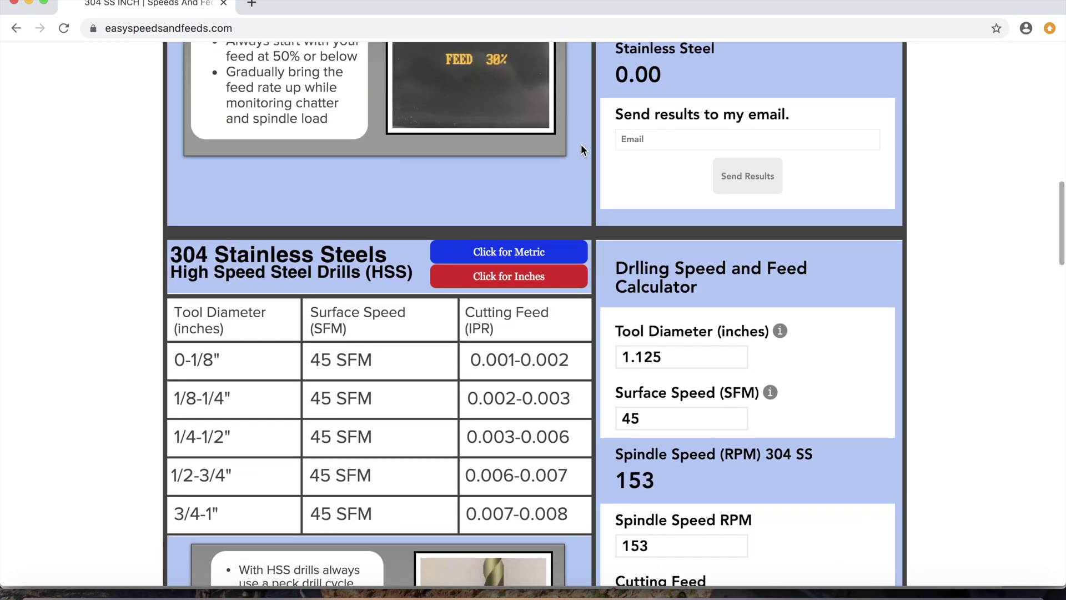
pyautogui.doubleClick(683, 358)
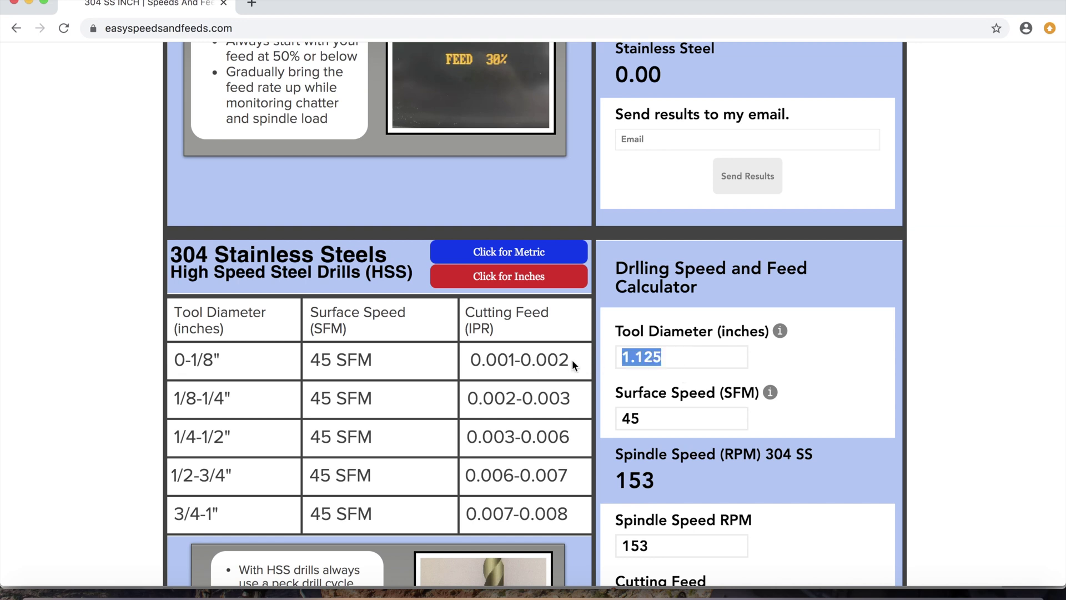
pyautogui.write('0.980')
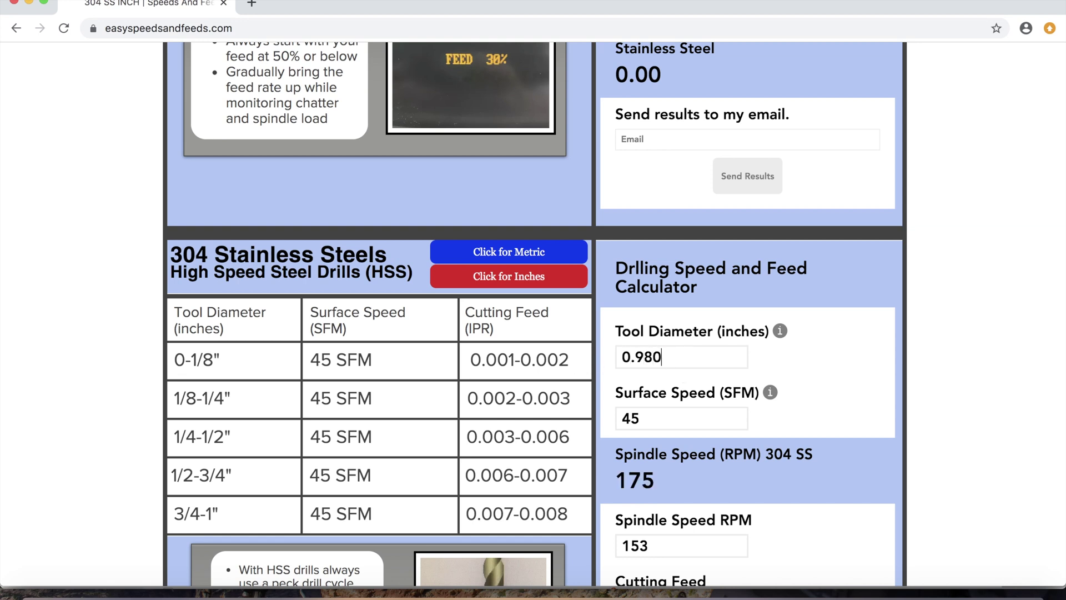
# Enter 175 RPM spindle speed and 0.008 IPR cutting feed, giving 1 IPM
pyautogui.scroll(-2, 682, 401)
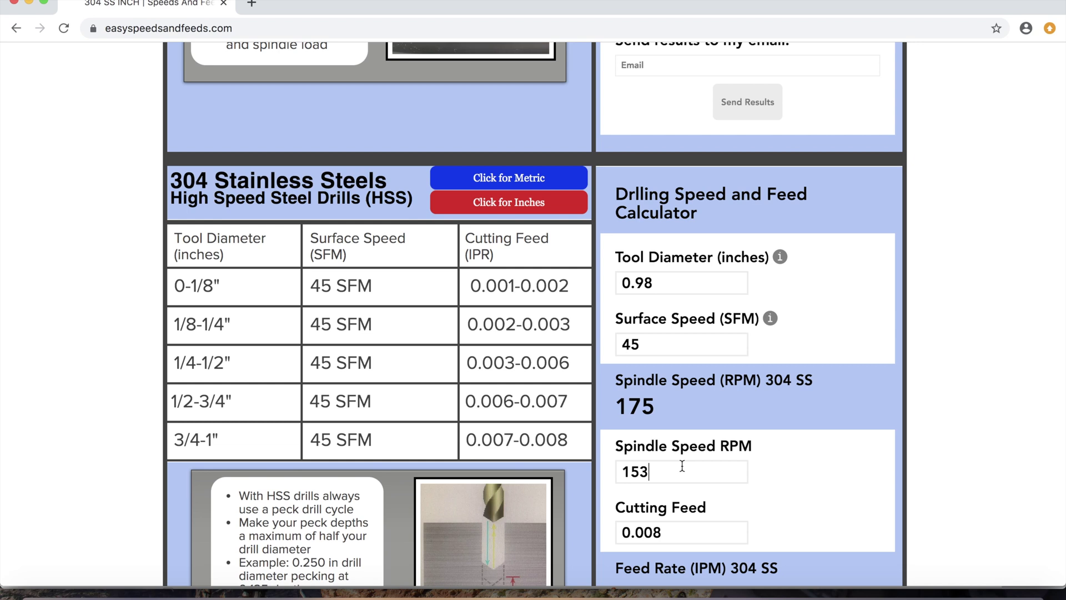
pyautogui.scroll(-1, 682, 465)
pyautogui.moveTo(683, 458); pyautogui.dragTo(559, 469)
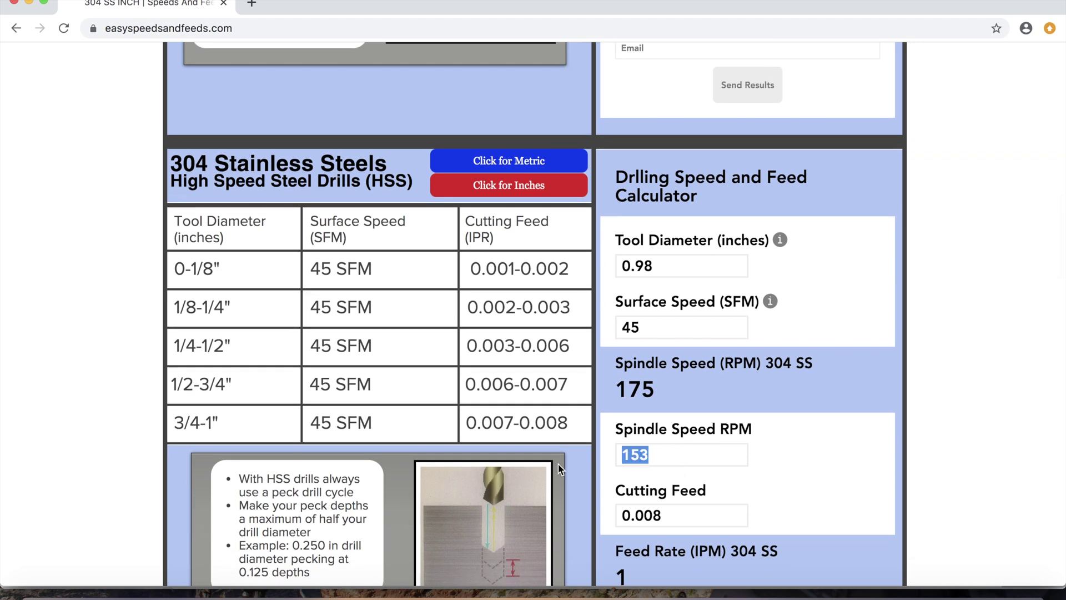
pyautogui.click(690, 447)
pyautogui.write('175')
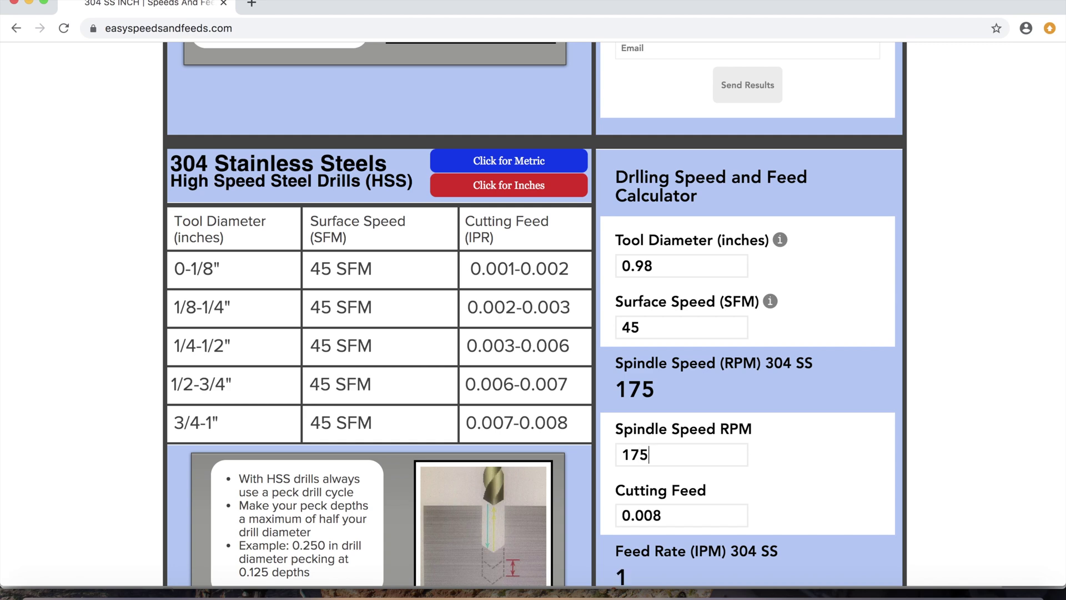
pyautogui.scroll(-3, 683, 435)
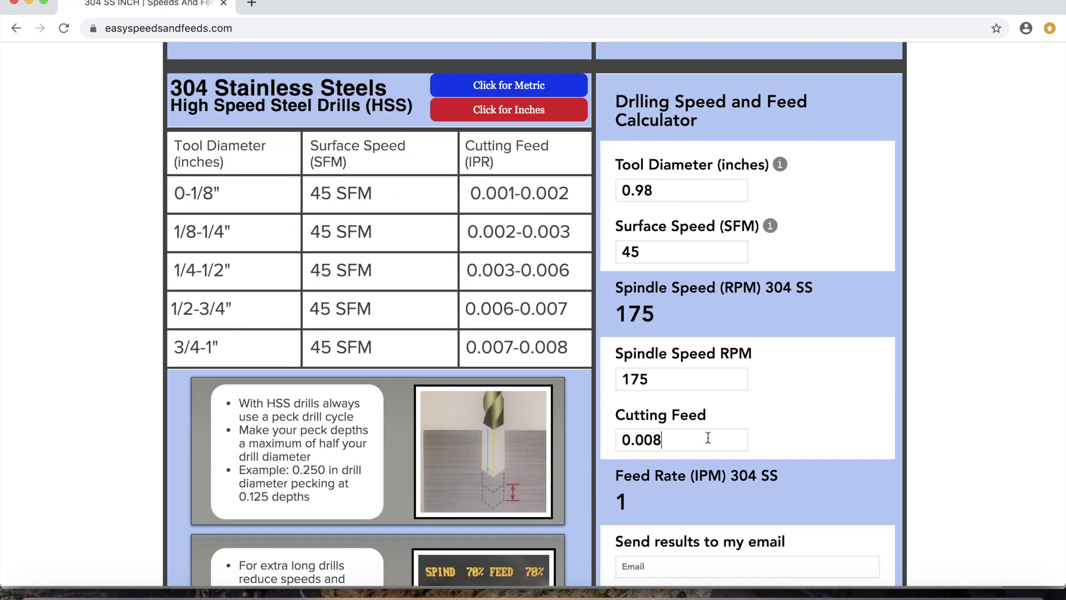
pyautogui.press('BackSpace')
pyautogui.write('9')
pyautogui.press('BackSpace')
pyautogui.write('8')
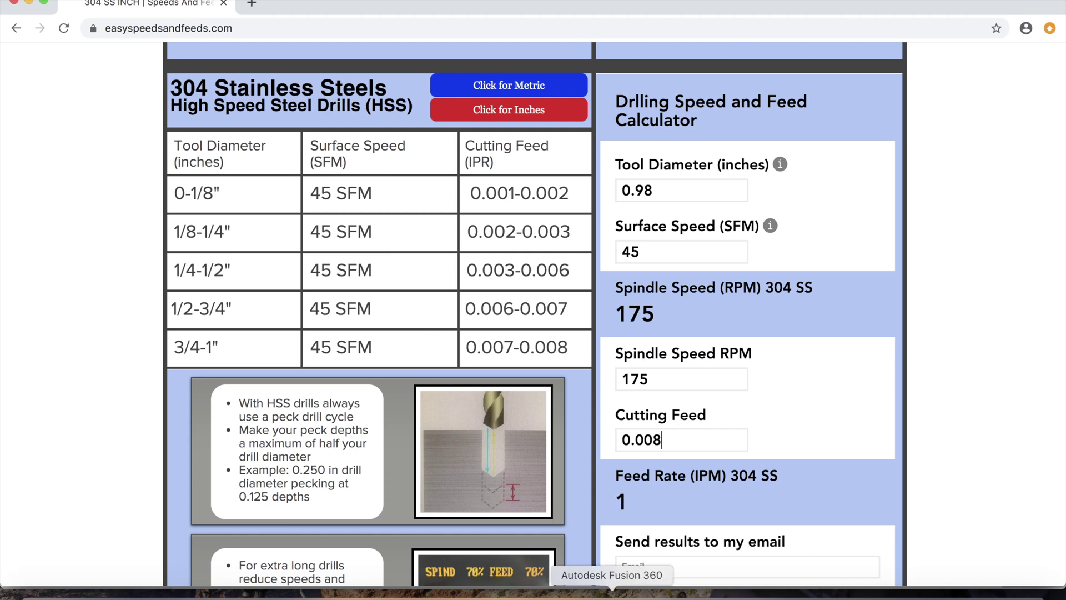
pyautogui.click(610, 589)
# Set Drill2 to 175 rpm, 1 in/min plunge and 20 in/min retract, and accept it
pyautogui.press('super+a')
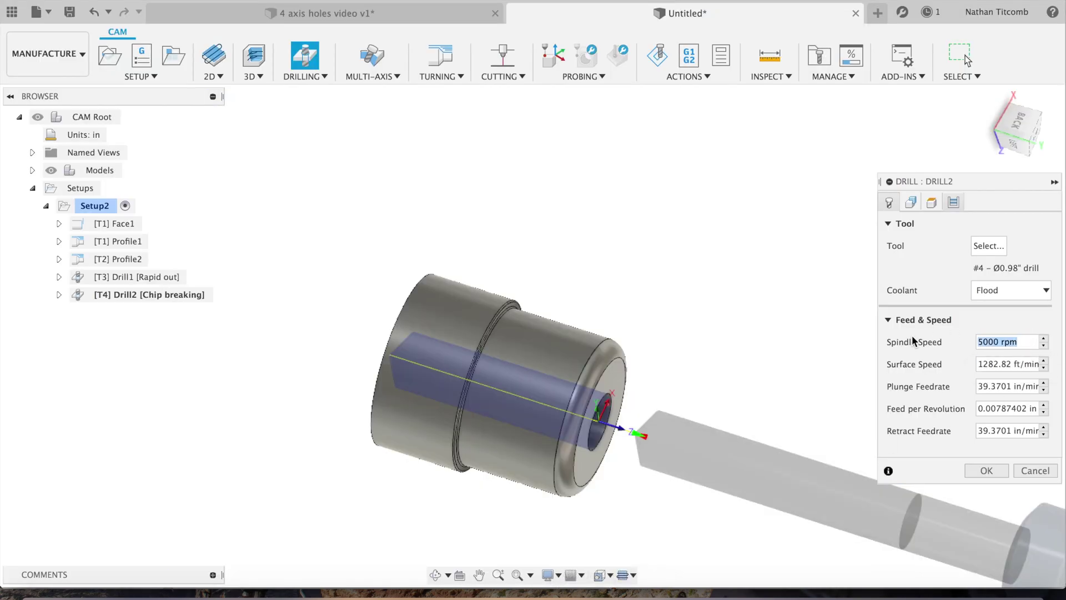
pyautogui.write('175')
pyautogui.press('Return')
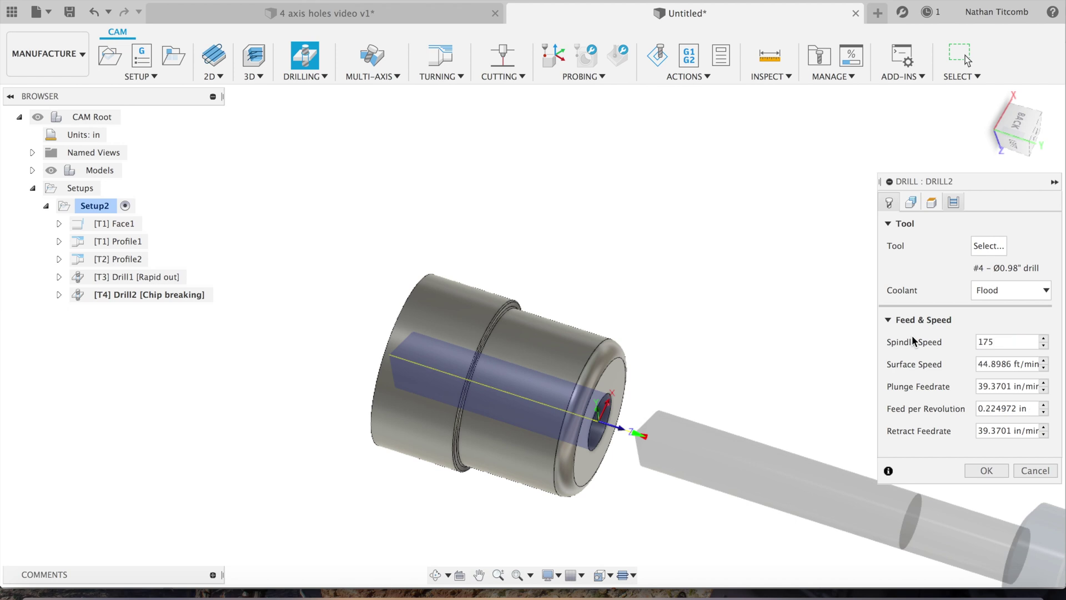
pyautogui.press('Tab')
pyautogui.press('Tab')
pyautogui.write('1')
pyautogui.press('Tab')
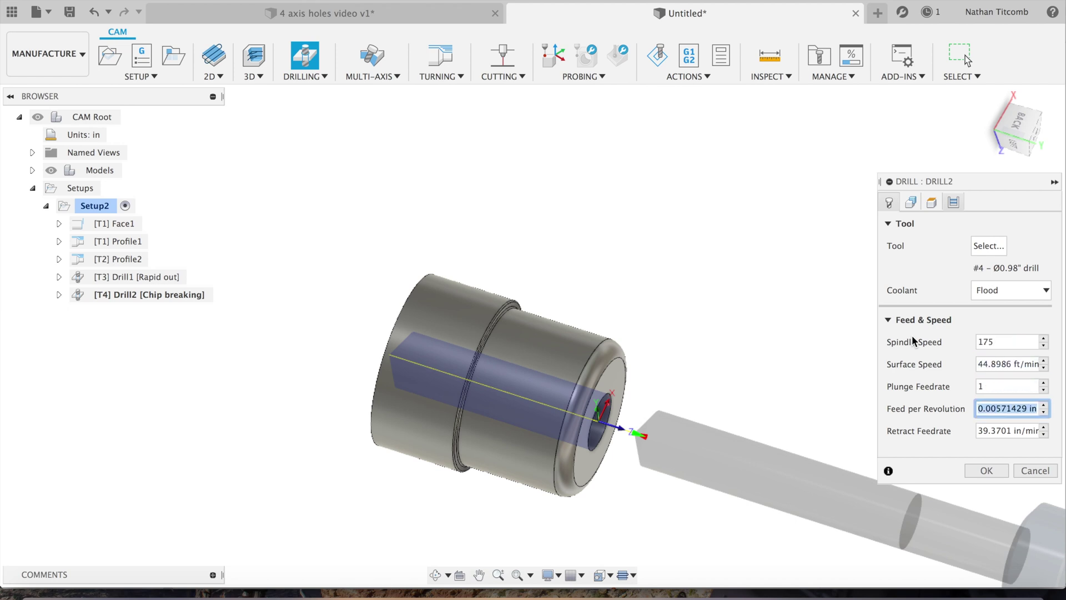
pyautogui.press('Tab')
pyautogui.write('20')
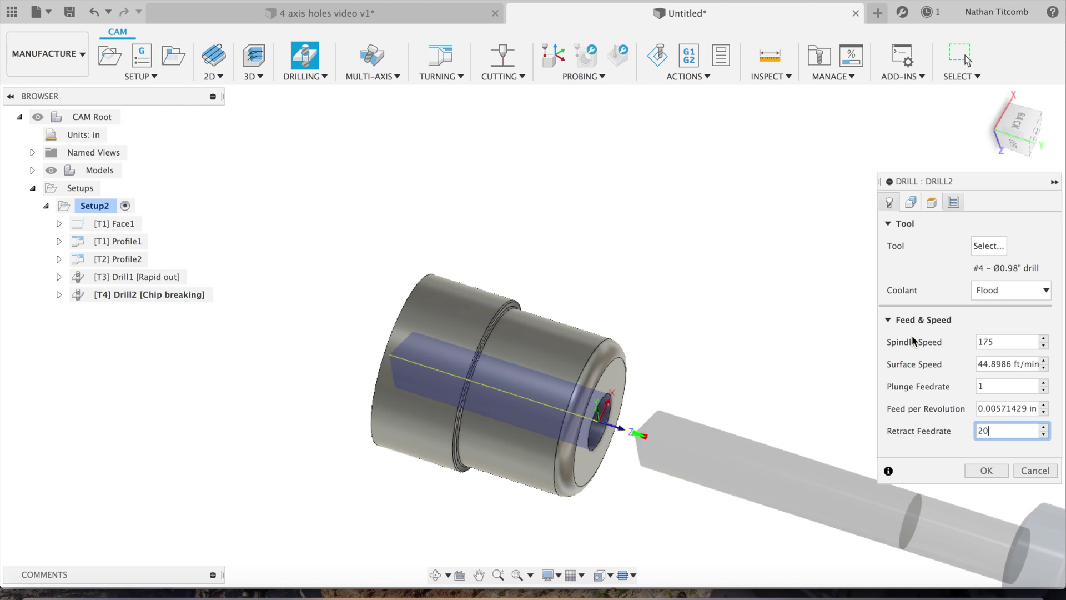
pyautogui.click(993, 470)
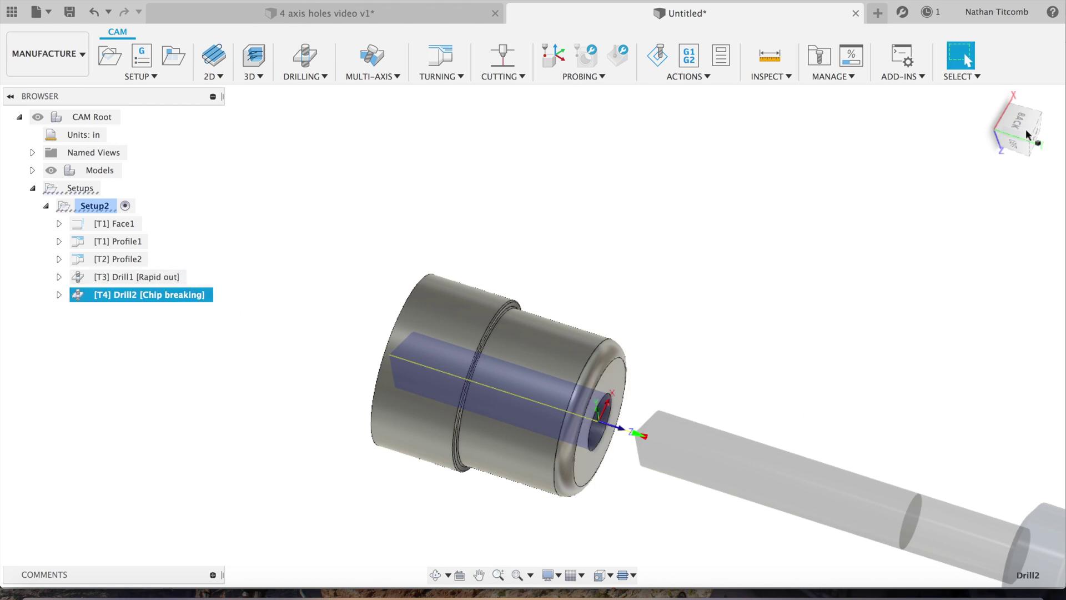
pyautogui.keyDown('shift'); pyautogui.moveTo(1042, 125); pyautogui.dragTo(1043, 123, button='middle'); pyautogui.keyUp('shift')
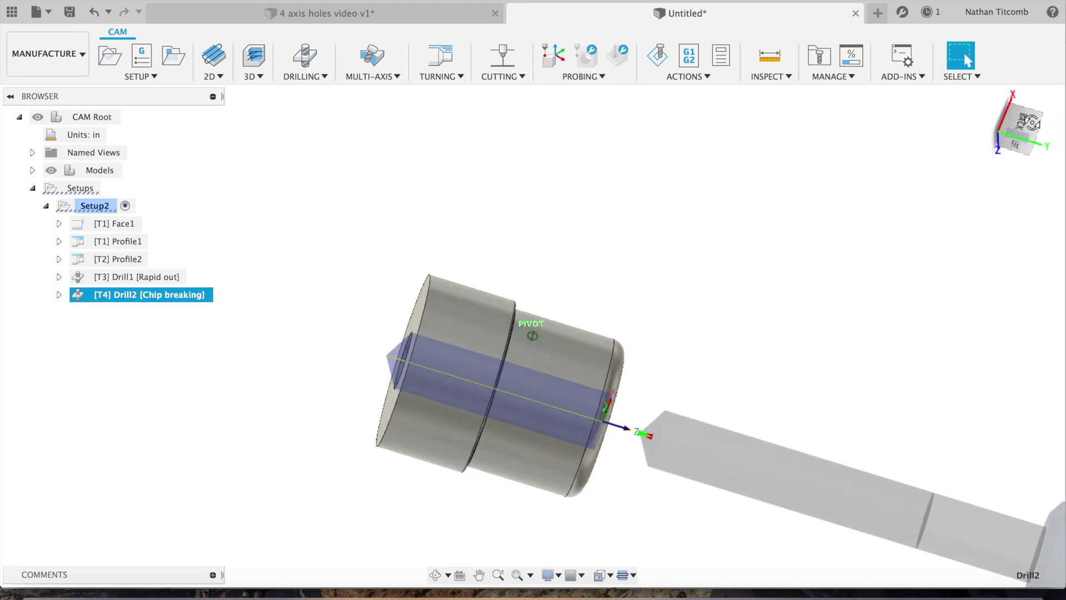
pyautogui.click(320, 76)
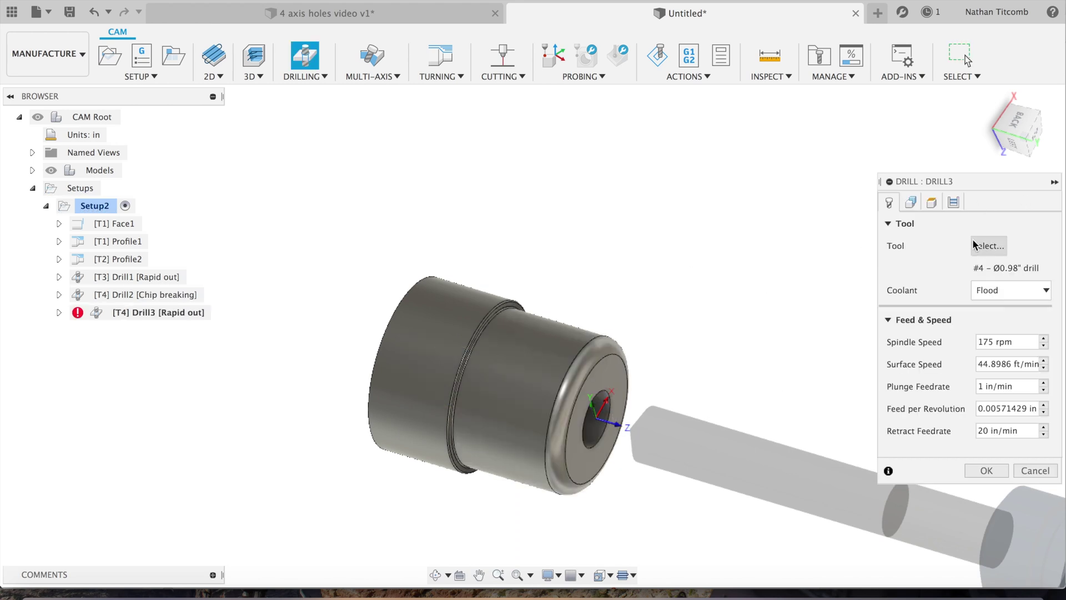
# Create tool #5, a 1 in diameter reamer with 4 in flute length
pyautogui.click(975, 245)
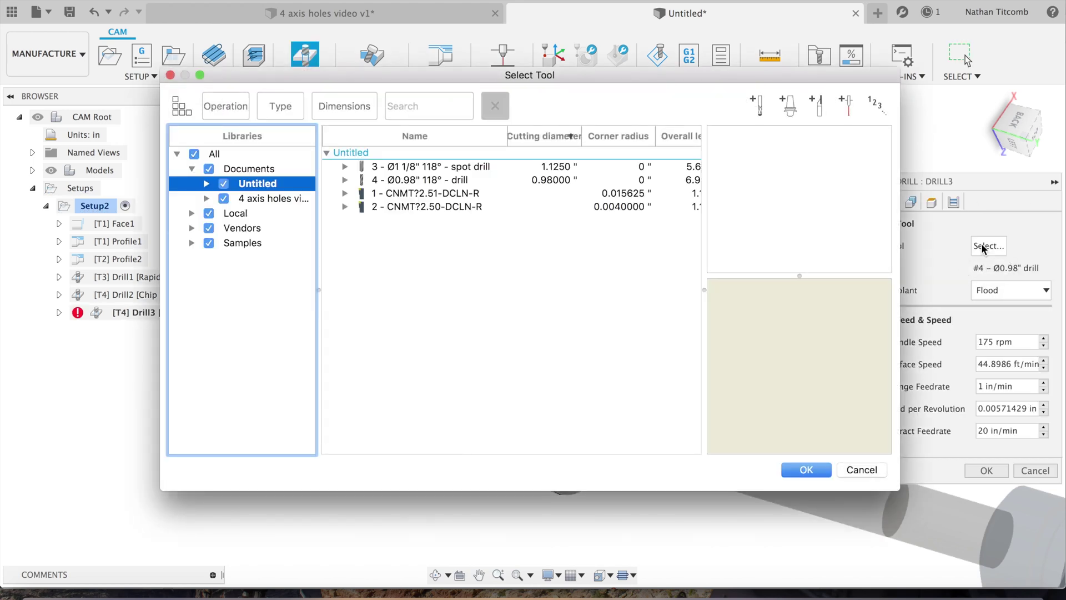
pyautogui.click(763, 111)
pyautogui.click(296, 106)
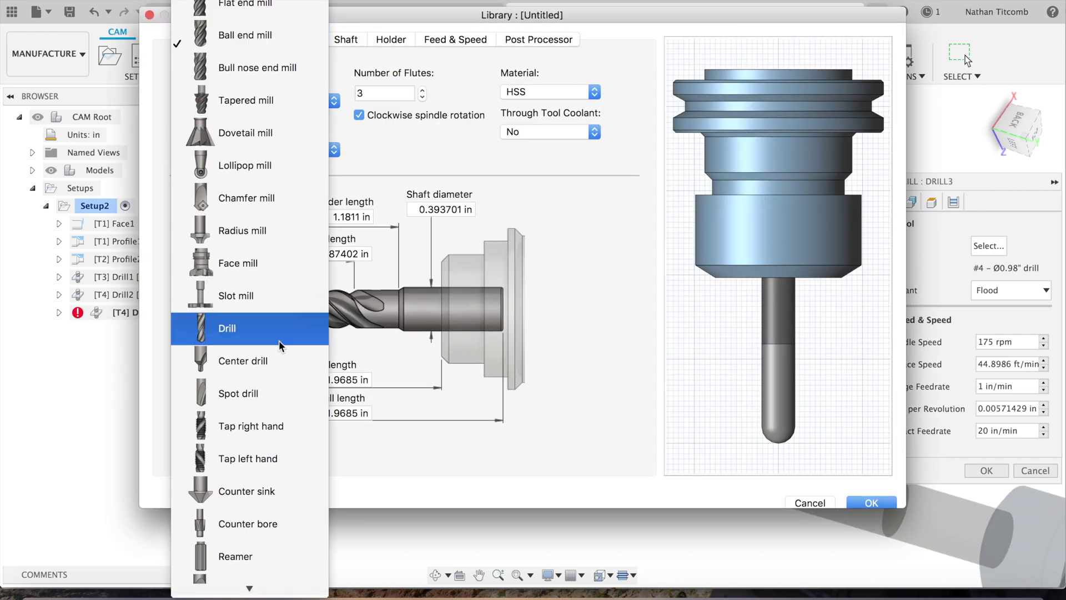
pyautogui.scroll(-3, 274, 377)
pyautogui.click(239, 457)
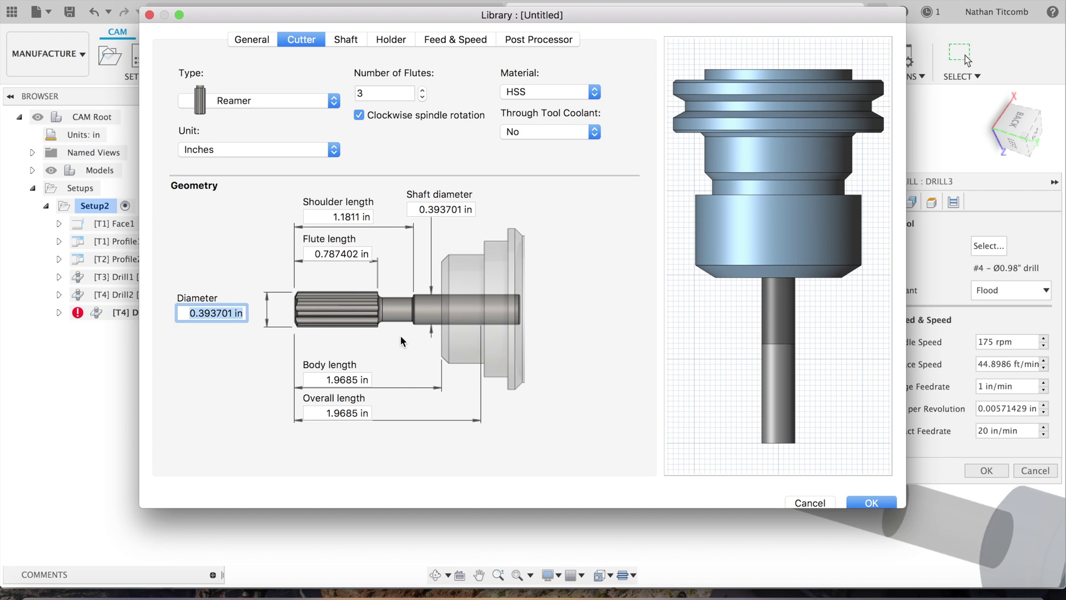
pyautogui.write('1')
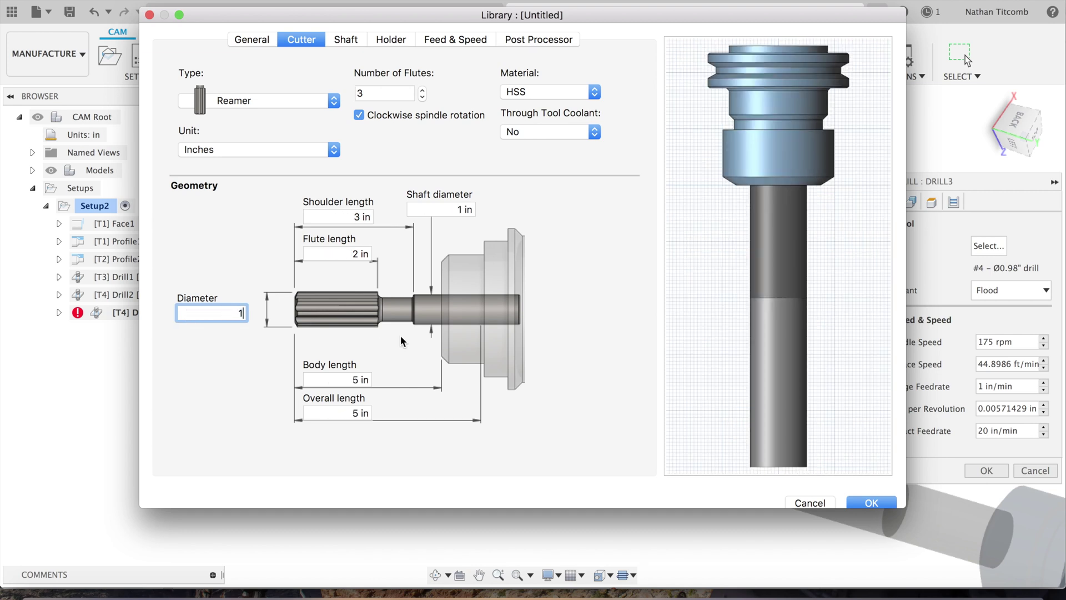
pyautogui.click(346, 250)
pyautogui.write('4')
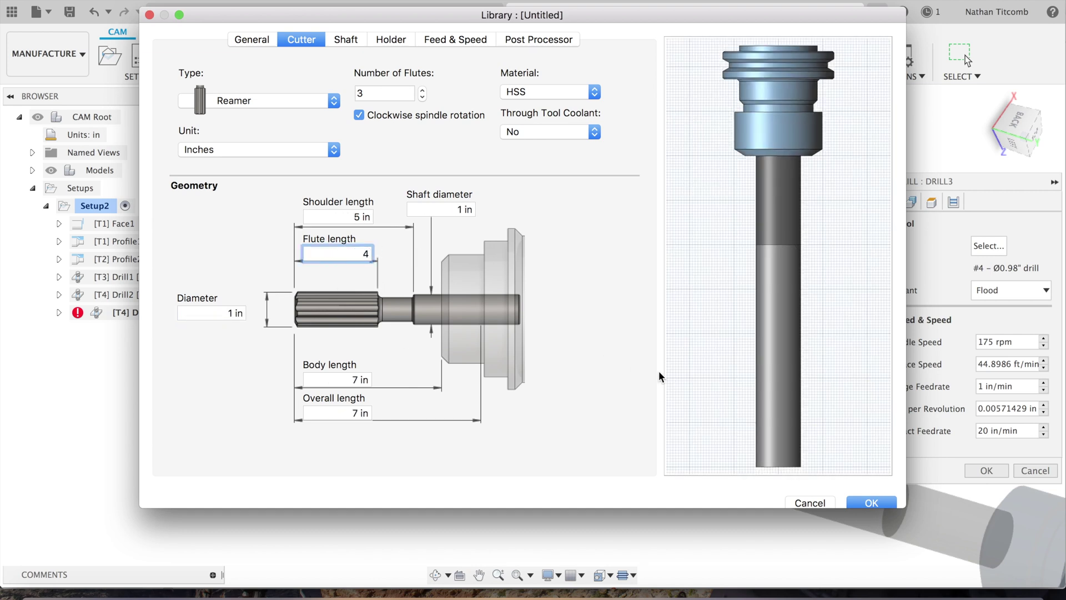
pyautogui.click(866, 502)
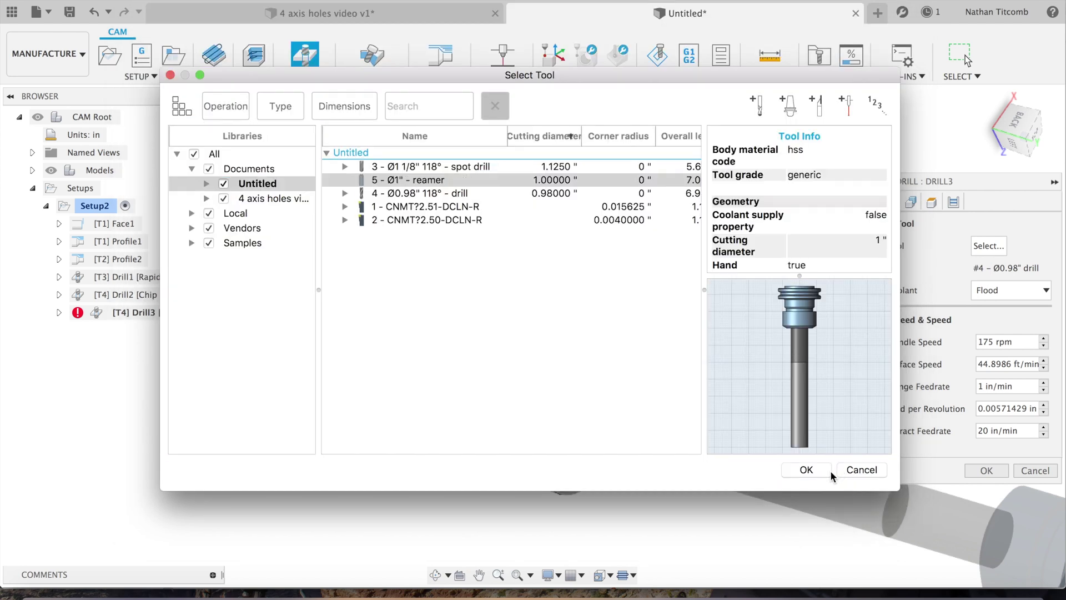
# Assign the 1-inch reamer to Drill3 and check its heights and cycle type
pyautogui.click(806, 470)
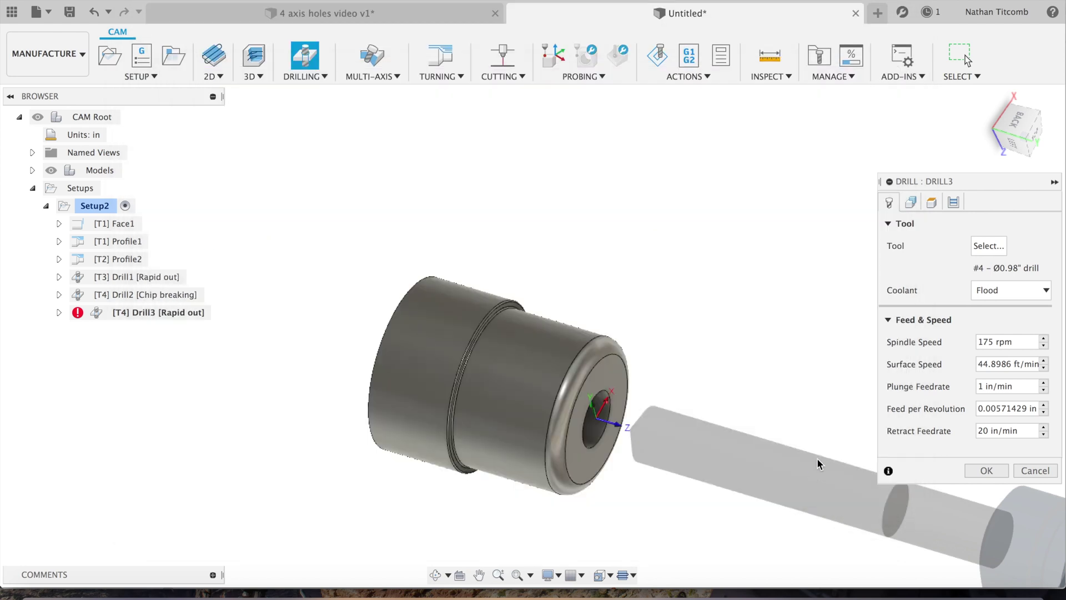
pyautogui.click(933, 203)
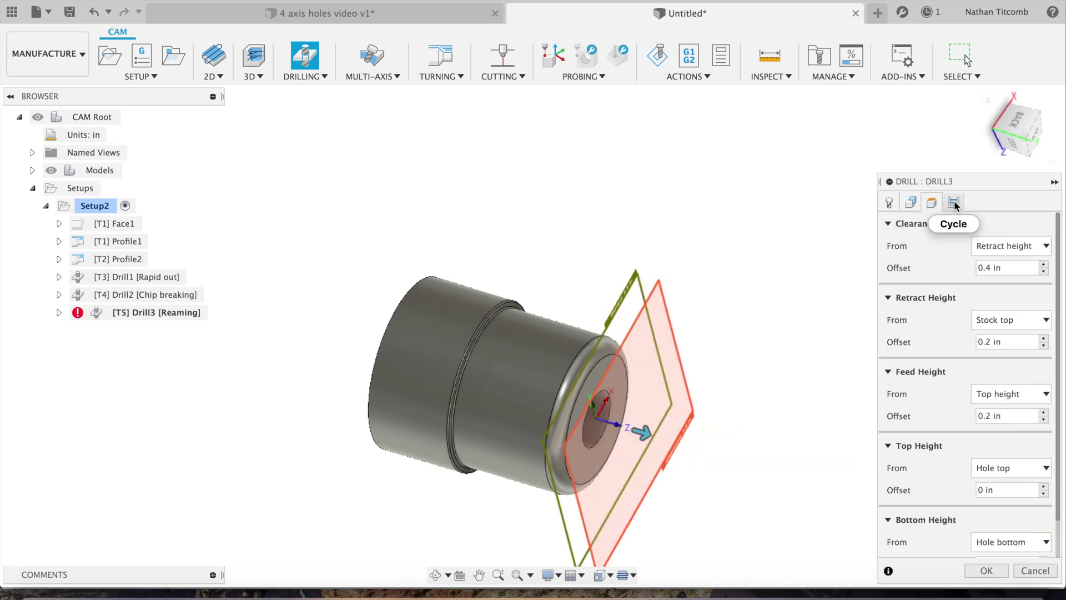
pyautogui.click(954, 203)
pyautogui.click(933, 203)
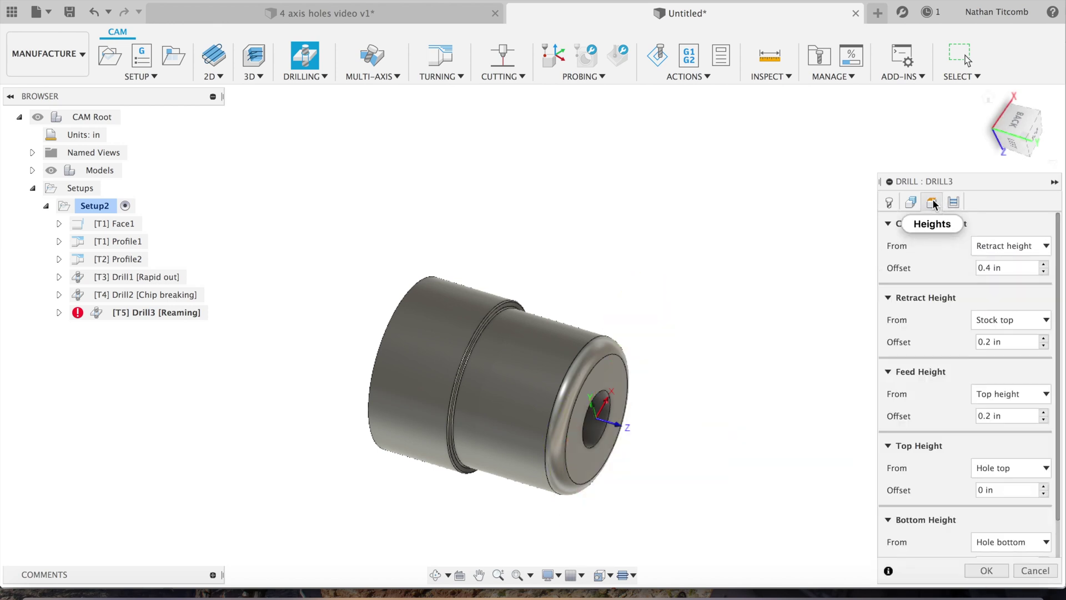
# Select the bore's inner face as the hole and let the reamer tip pass through the bottom
pyautogui.click(911, 202)
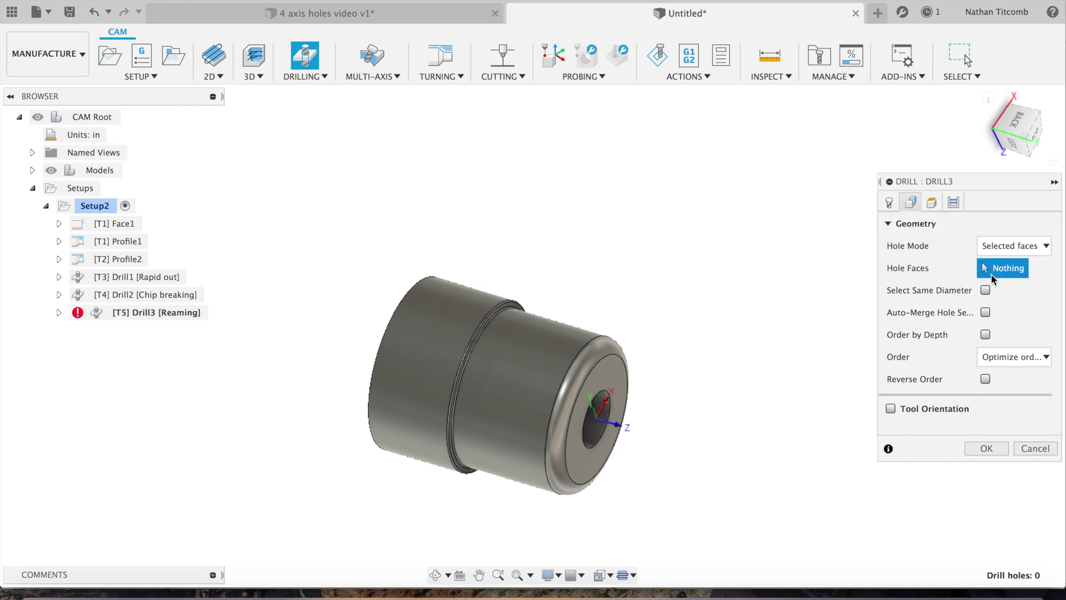
pyautogui.click(607, 425)
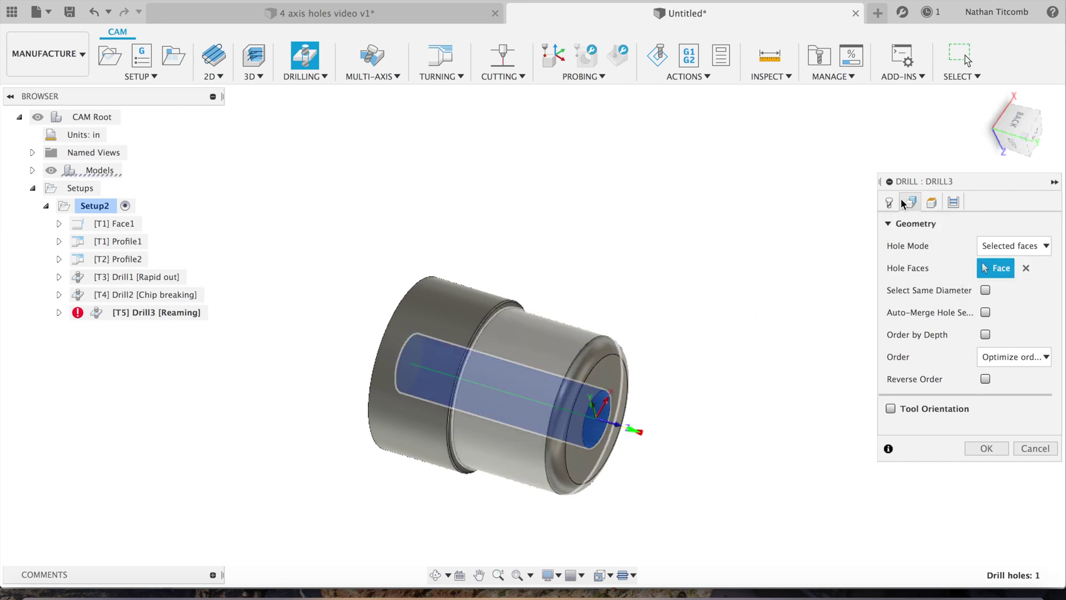
pyautogui.click(938, 201)
pyautogui.scroll(-2, 938, 393)
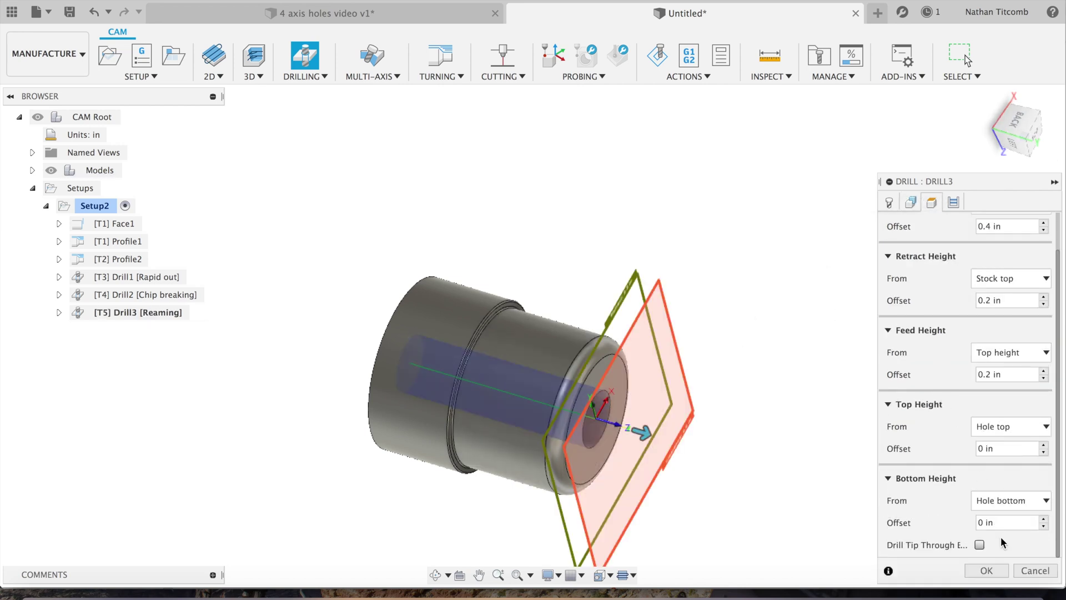
pyautogui.click(978, 544)
pyautogui.click(890, 203)
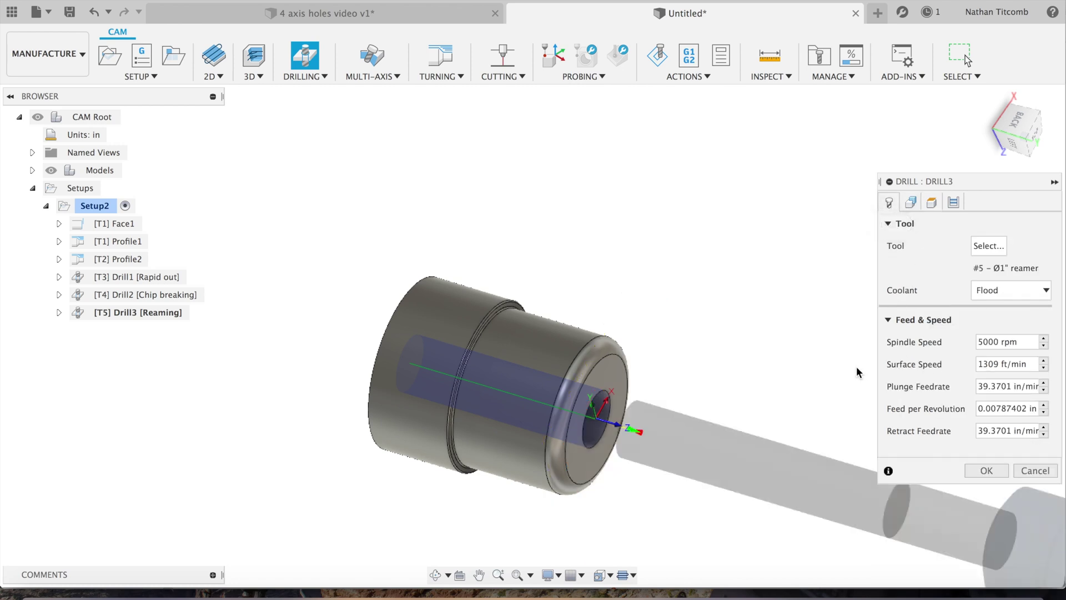
pyautogui.click(154, 593)
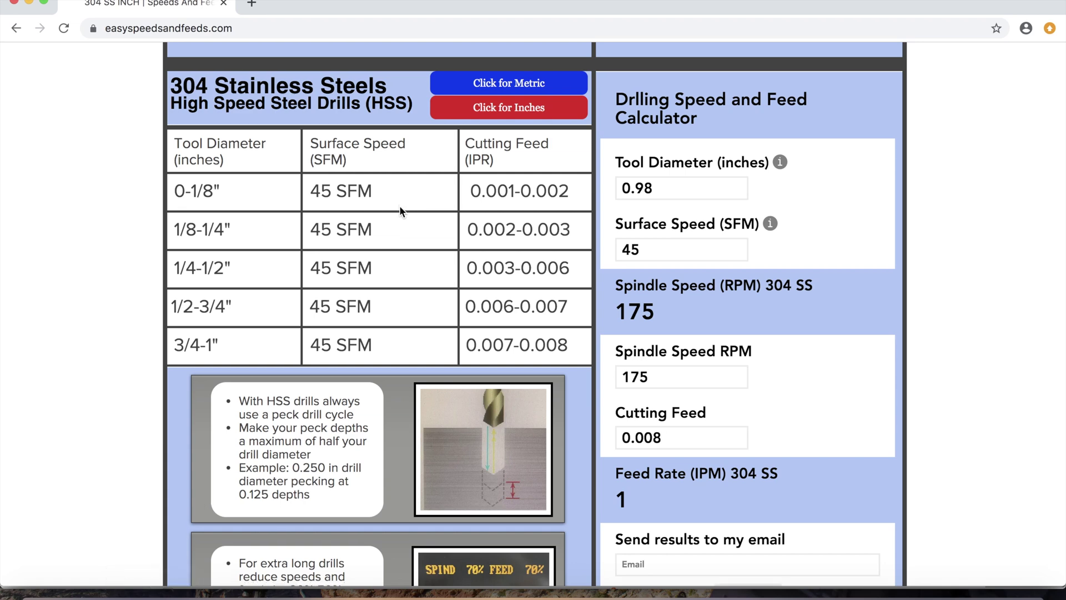
# In the Carbide Reamers calculator, enter 1 in diameter, 90 SFM and 344 RPM
pyautogui.scroll(-10, 399, 205)
pyautogui.scroll(3, 399, 207)
pyautogui.scroll(-8, 400, 210)
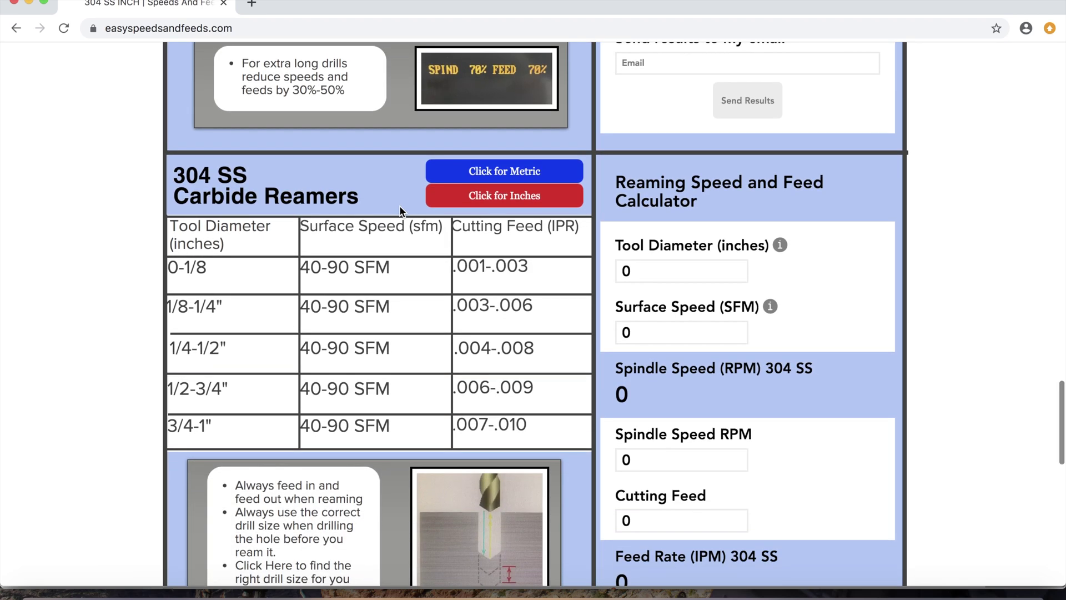
pyautogui.scroll(-1, 400, 209)
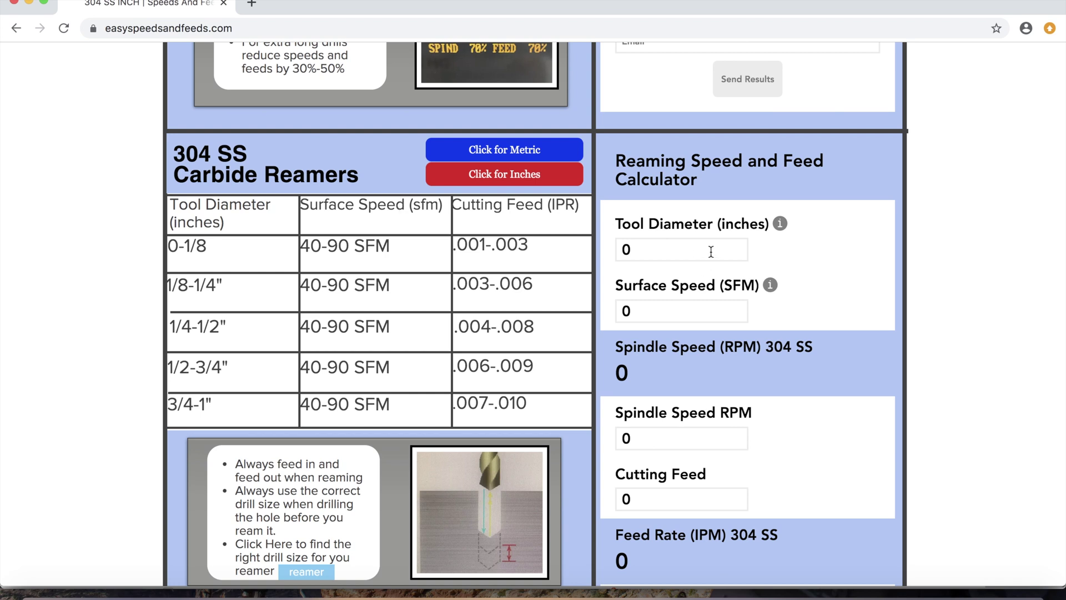
pyautogui.click(710, 252)
pyautogui.write('1')
pyautogui.click(675, 312)
pyautogui.write('90')
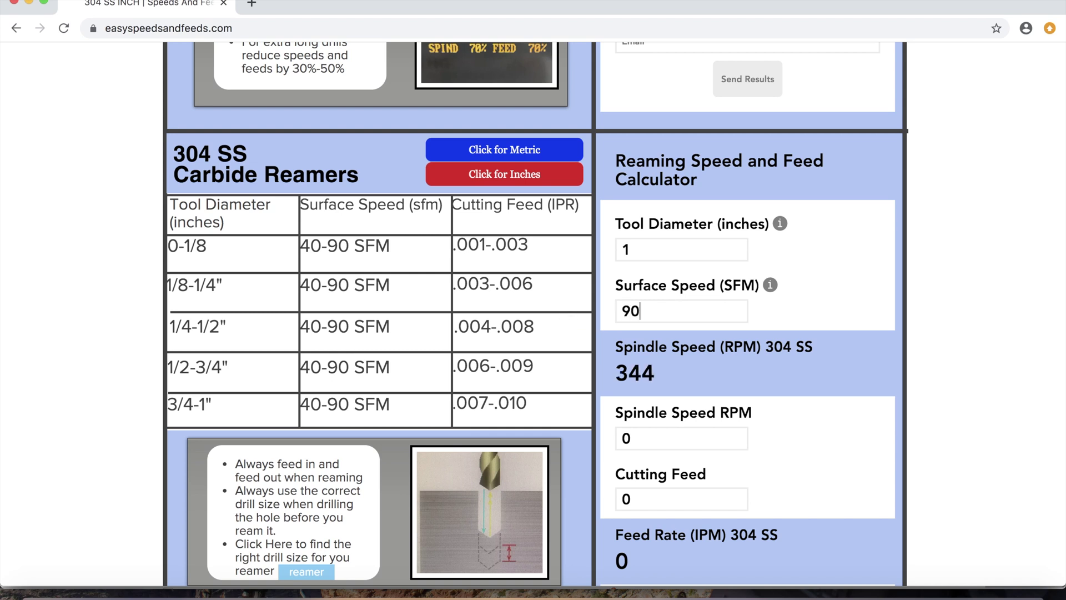
pyautogui.write('344')
# Set the reamer cutting feed to 0.01 per revolution, giving 3 IPM
pyautogui.click(688, 501)
pyautogui.write('0.012')
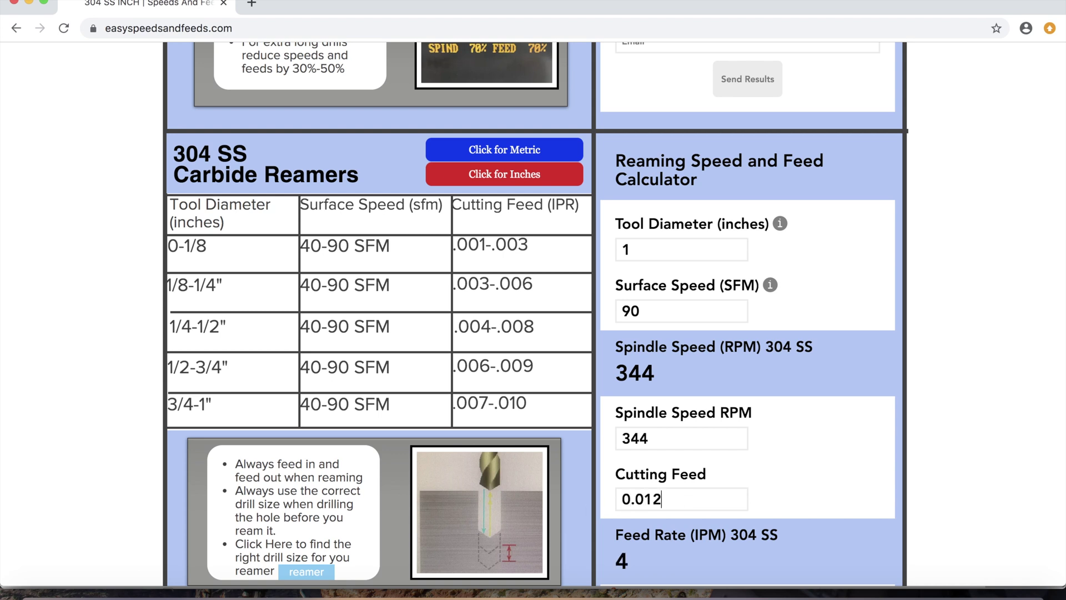
pyautogui.press('BackSpace')
pyautogui.write('1')
pyautogui.press('BackSpace')
pyautogui.scroll(-4, 706, 497)
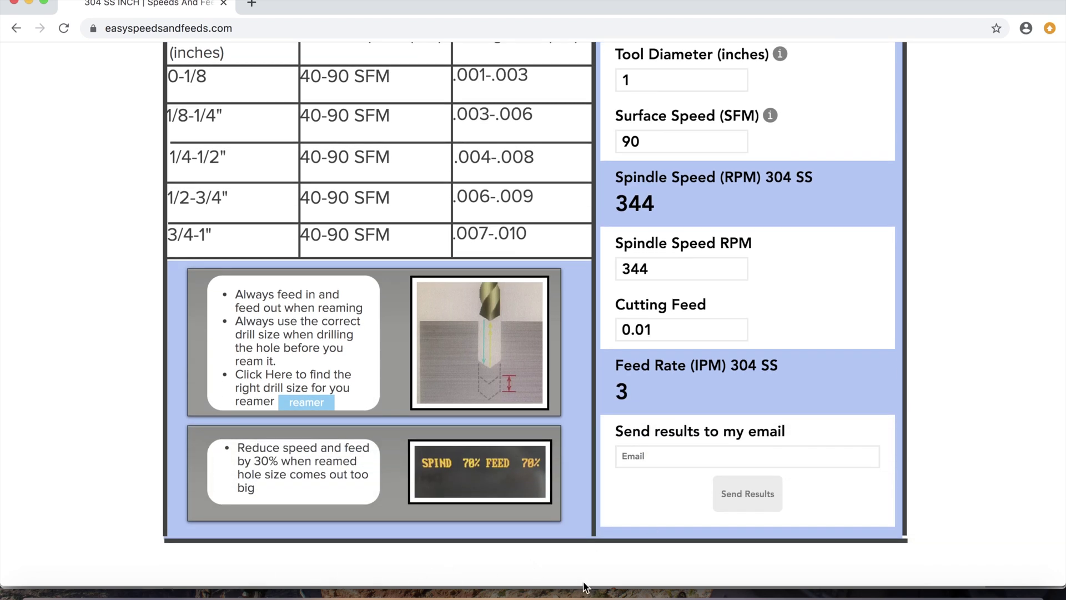
pyautogui.click(611, 591)
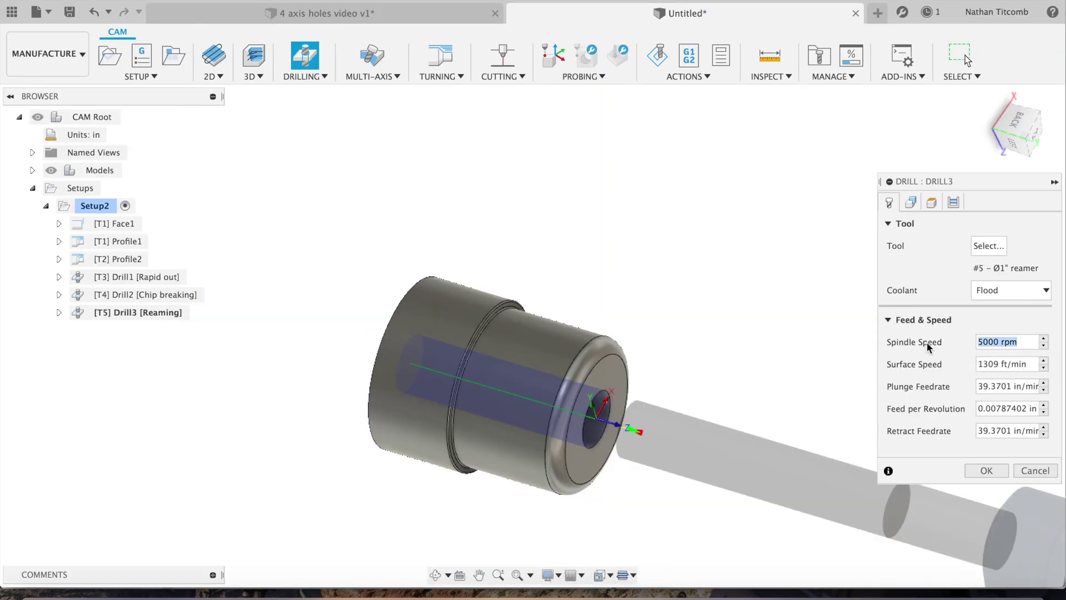
# Set Drill3 to 344 rpm spindle speed with 3 in/min plunge and retract feedrates
pyautogui.write('344')
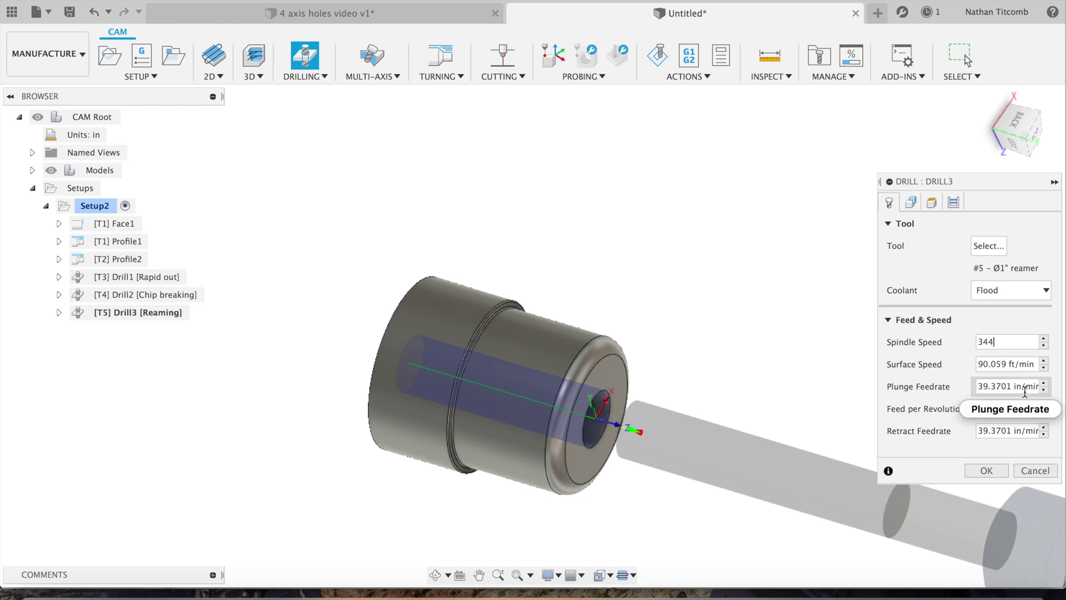
pyautogui.press('Tab')
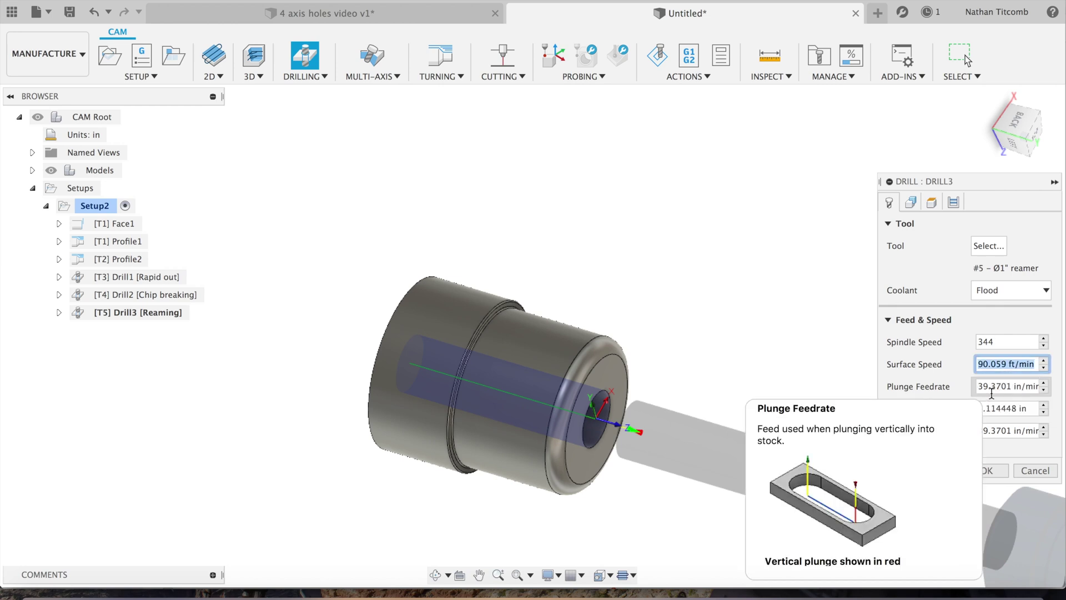
pyautogui.press('Tab')
pyautogui.write('3')
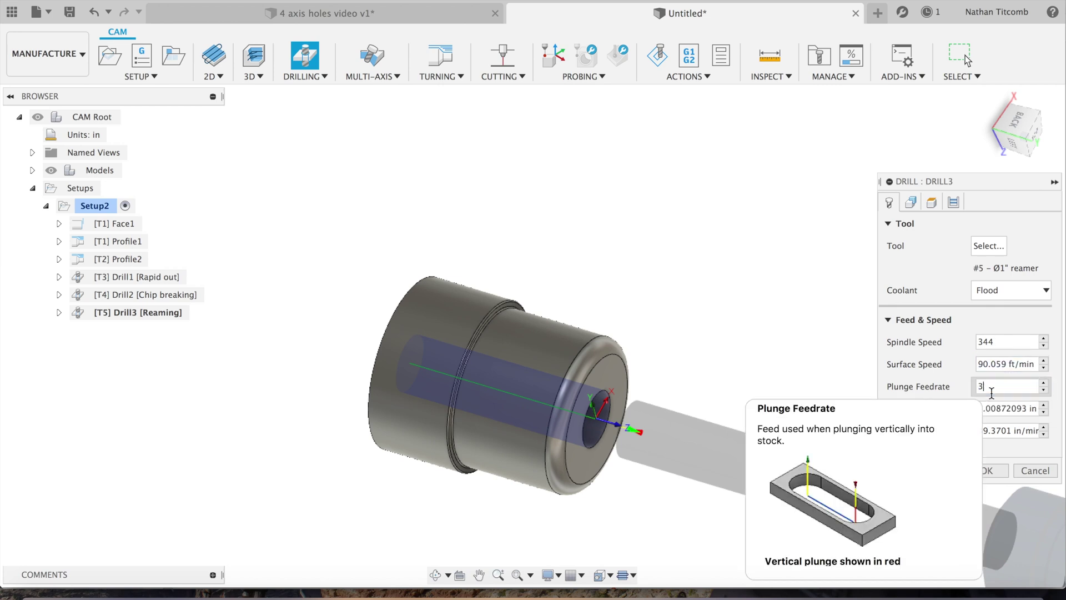
pyautogui.press('Tab')
pyautogui.press('Tab')
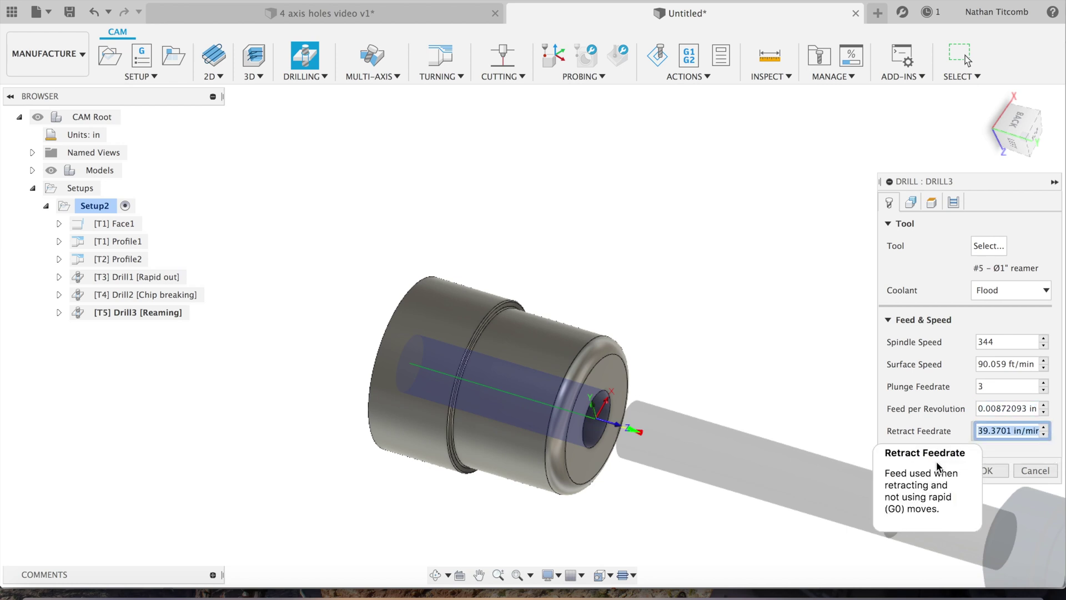
pyautogui.write('3')
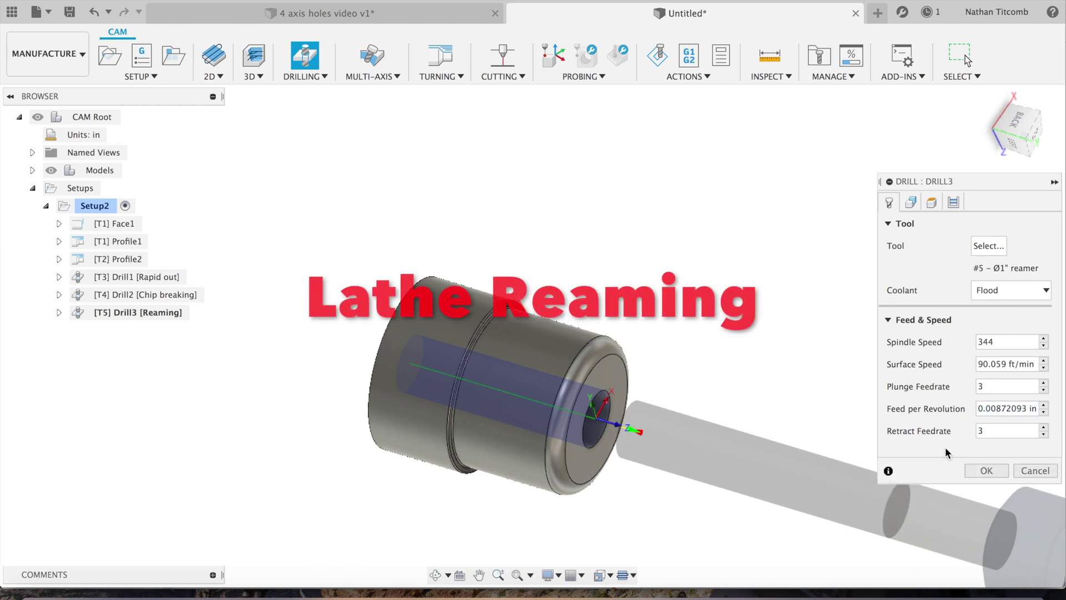
pyautogui.click(1025, 342)
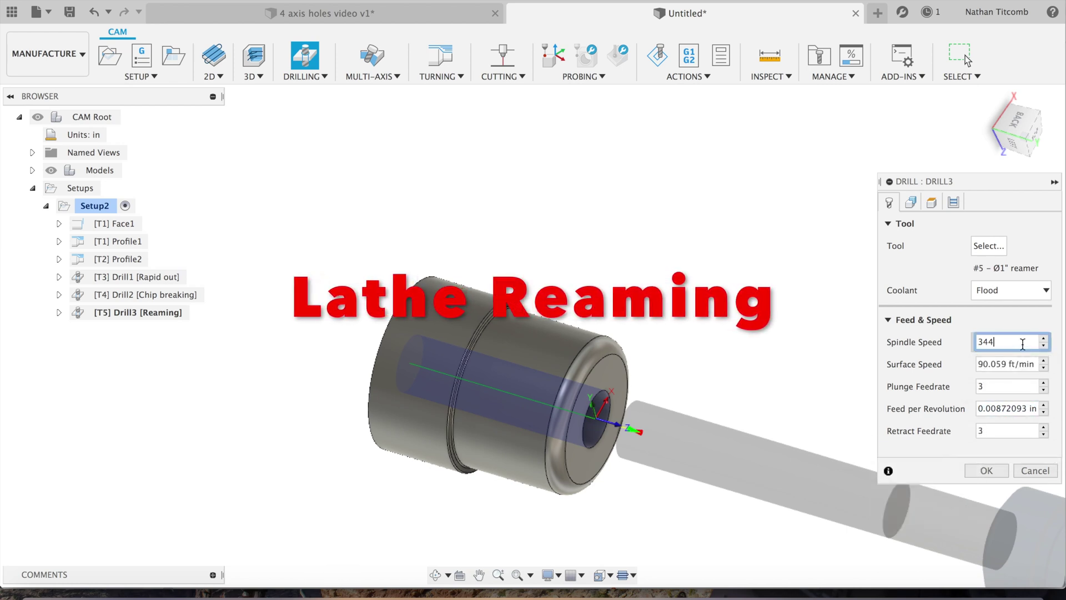
# Check the reaming geometry, heights and cycle, then accept the operation to generate its toolpath
pyautogui.click(911, 205)
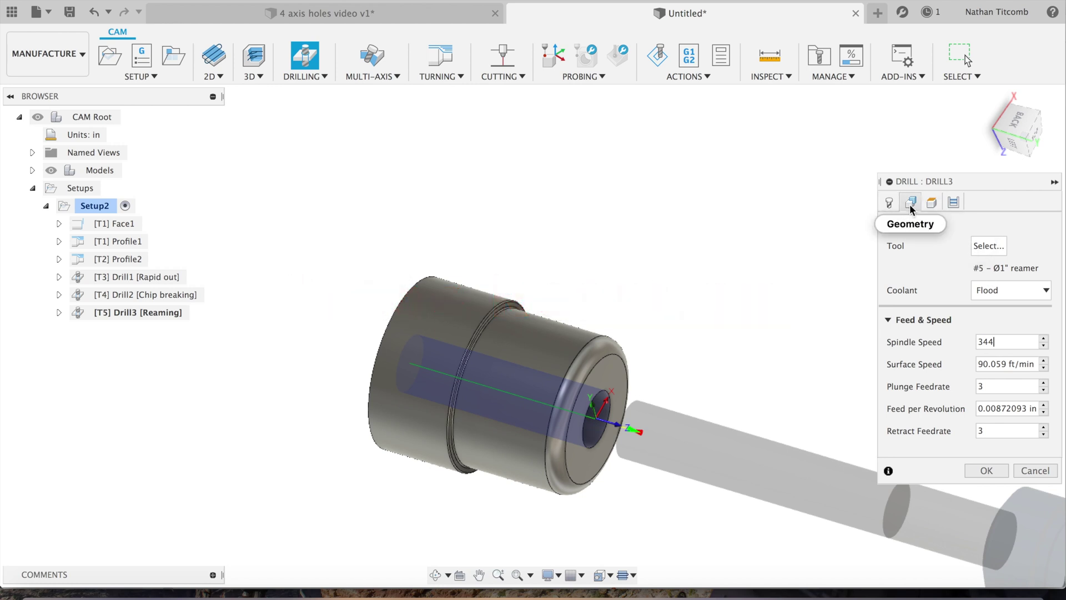
pyautogui.click(934, 203)
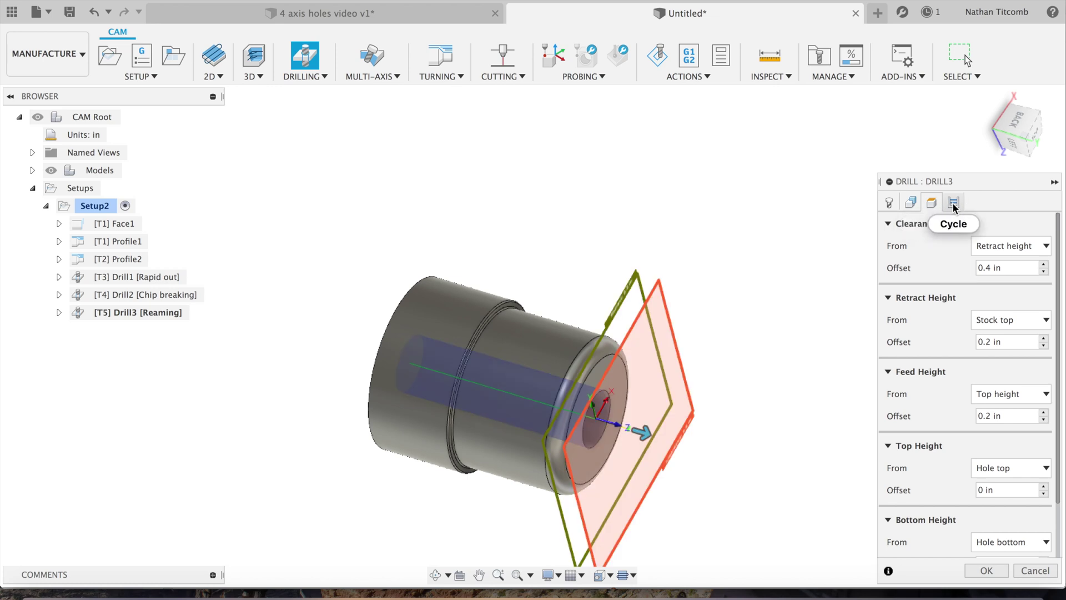
pyautogui.click(953, 202)
pyautogui.click(987, 285)
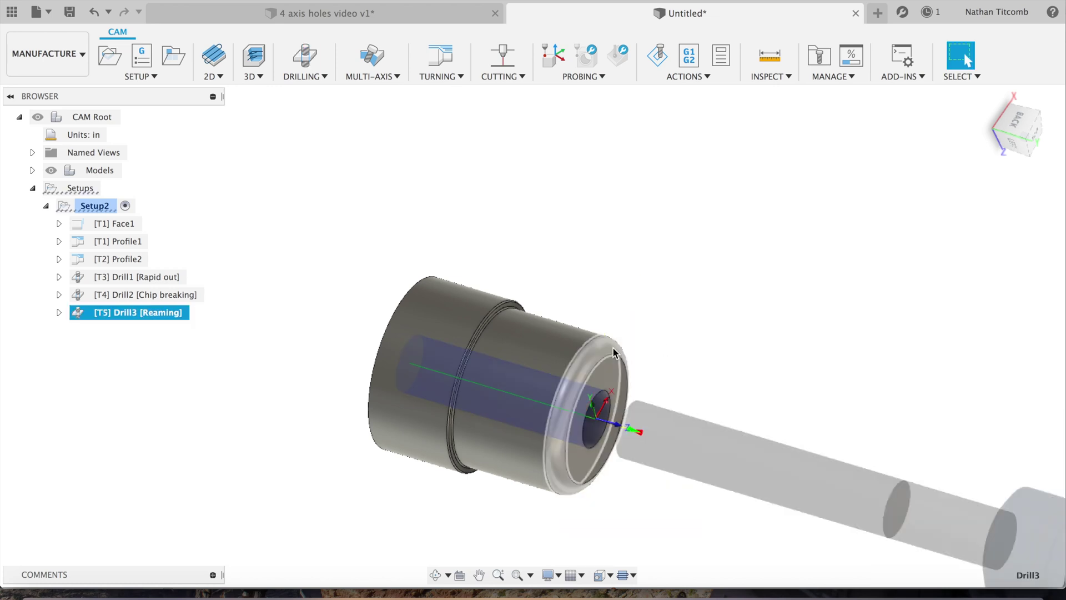
pyautogui.click(104, 206)
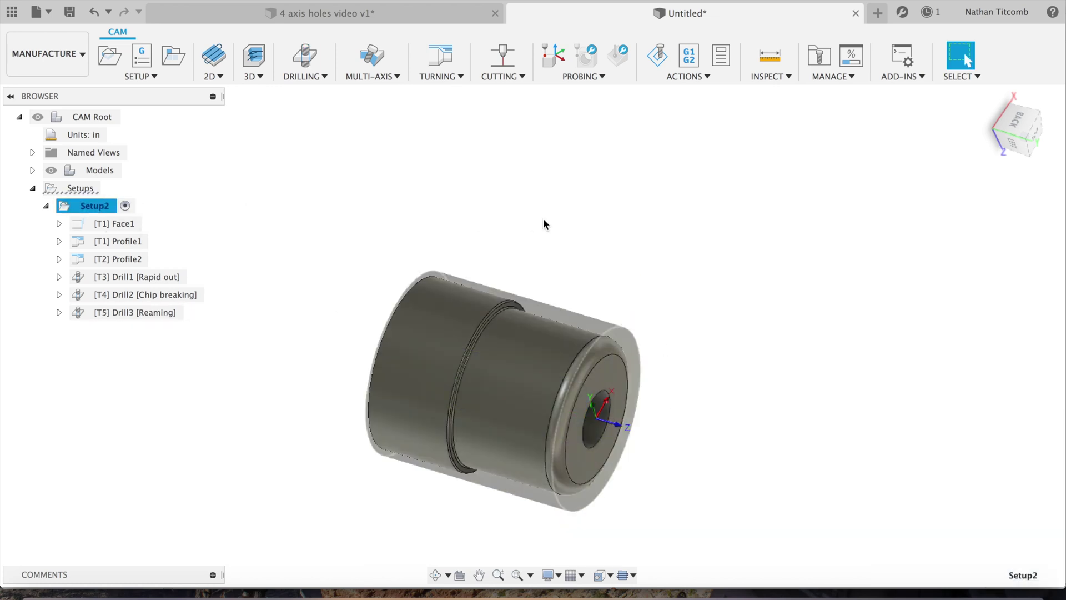
pyautogui.click(657, 56)
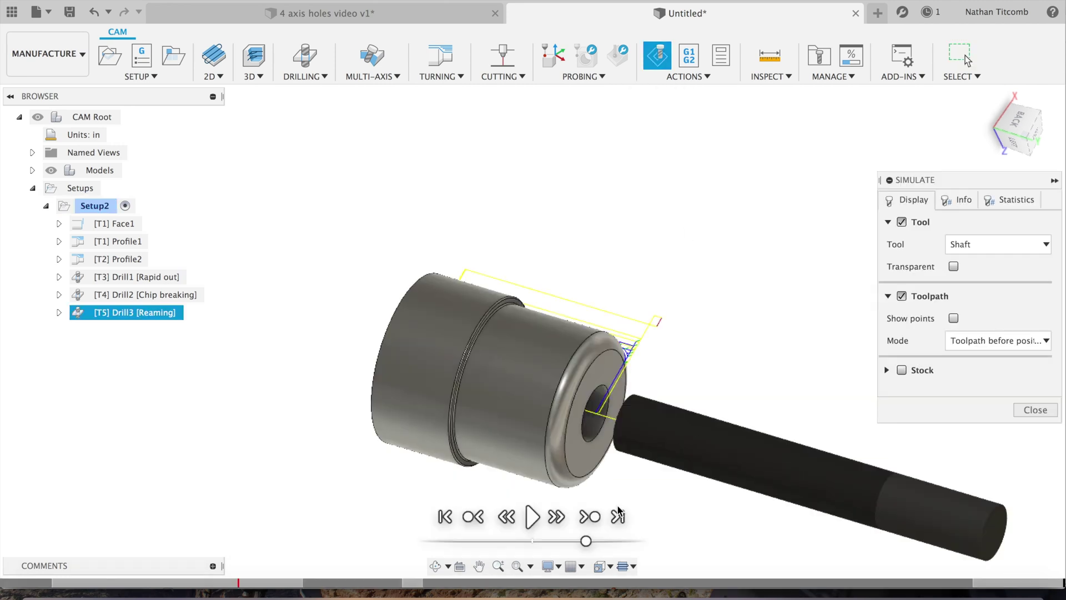
pyautogui.click(1035, 411)
pyautogui.click(338, 261)
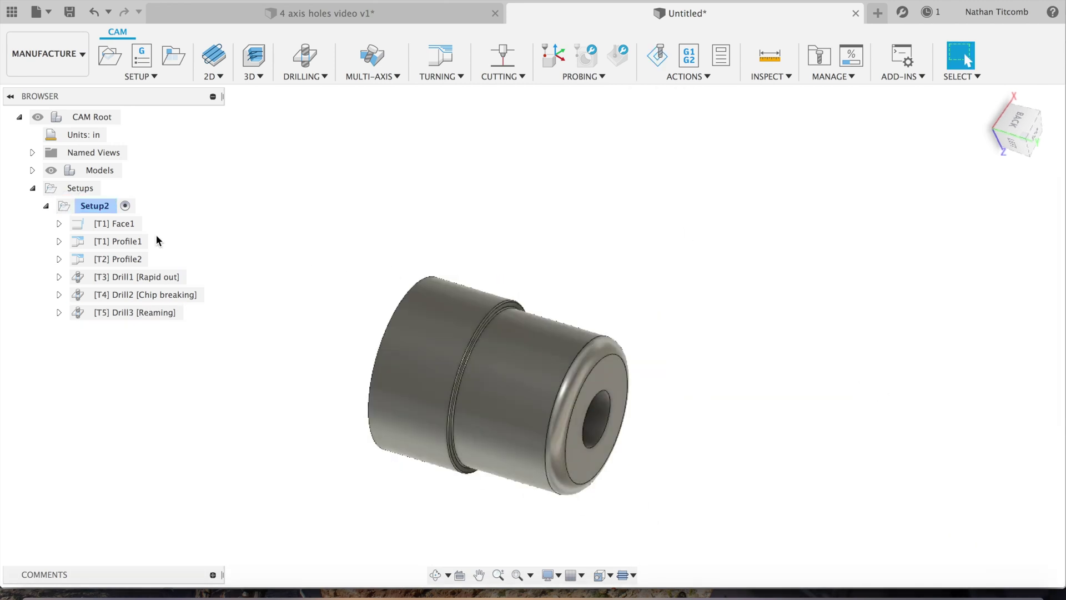
pyautogui.click(92, 205)
pyautogui.click(90, 207)
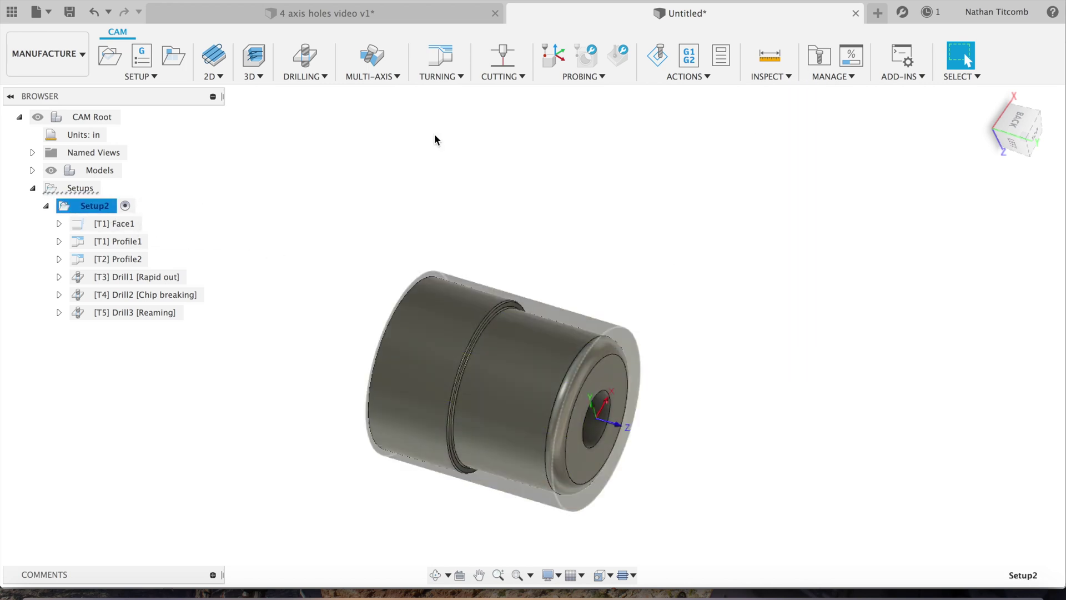
pyautogui.click(662, 54)
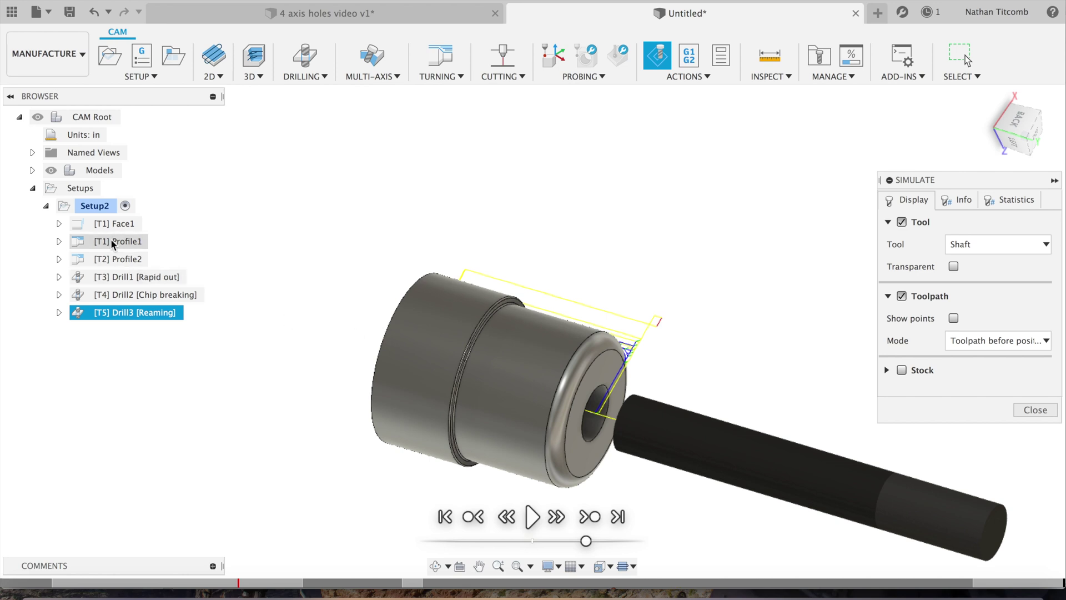
pyautogui.click(112, 222)
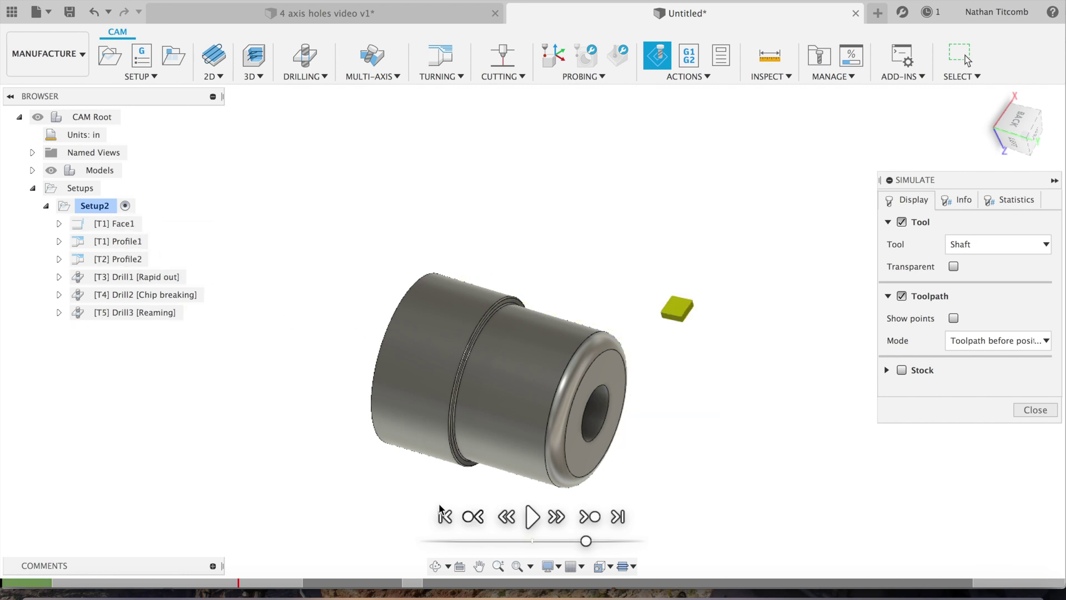
pyautogui.click(537, 517)
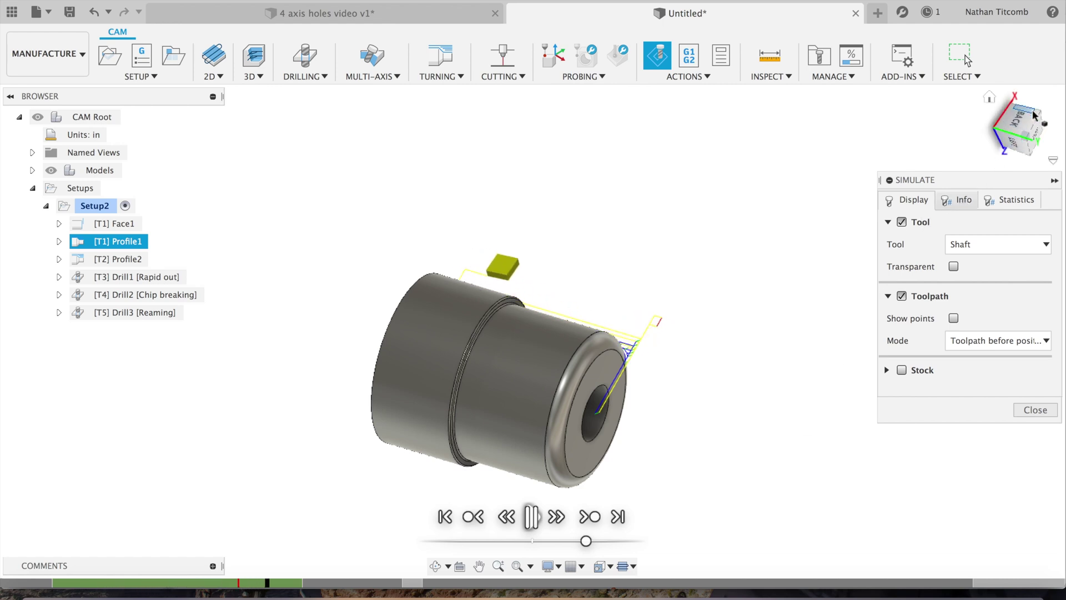
pyautogui.moveTo(1024, 123)
pyautogui.mouseDown()
pyautogui.moveTo(1011, 136)
pyautogui.moveTo(1024, 123)
pyautogui.mouseUp()
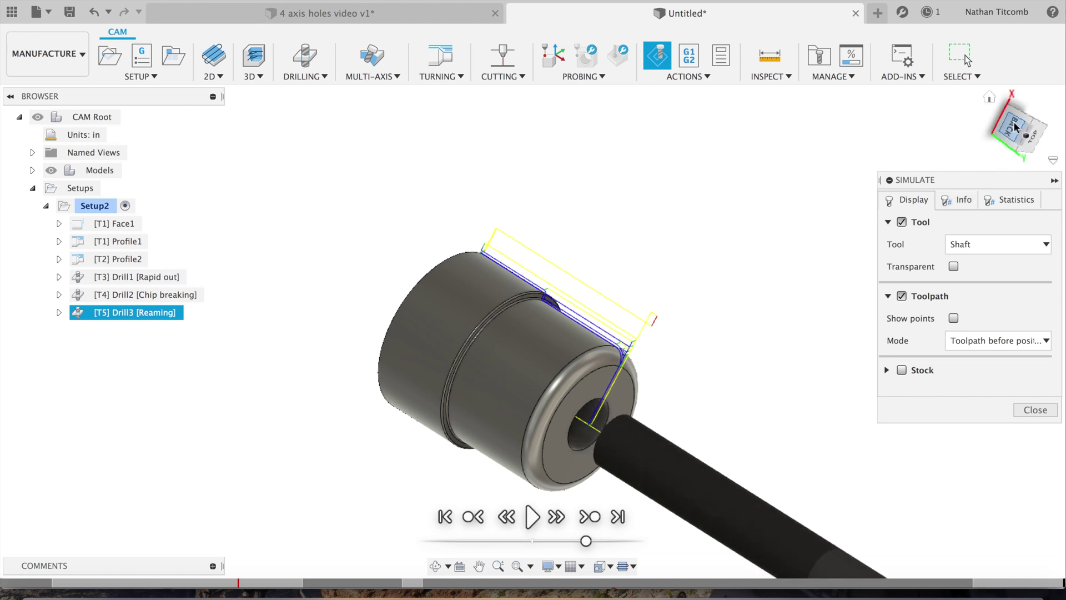
pyautogui.moveTo(1014, 126); pyautogui.dragTo(1010, 133)
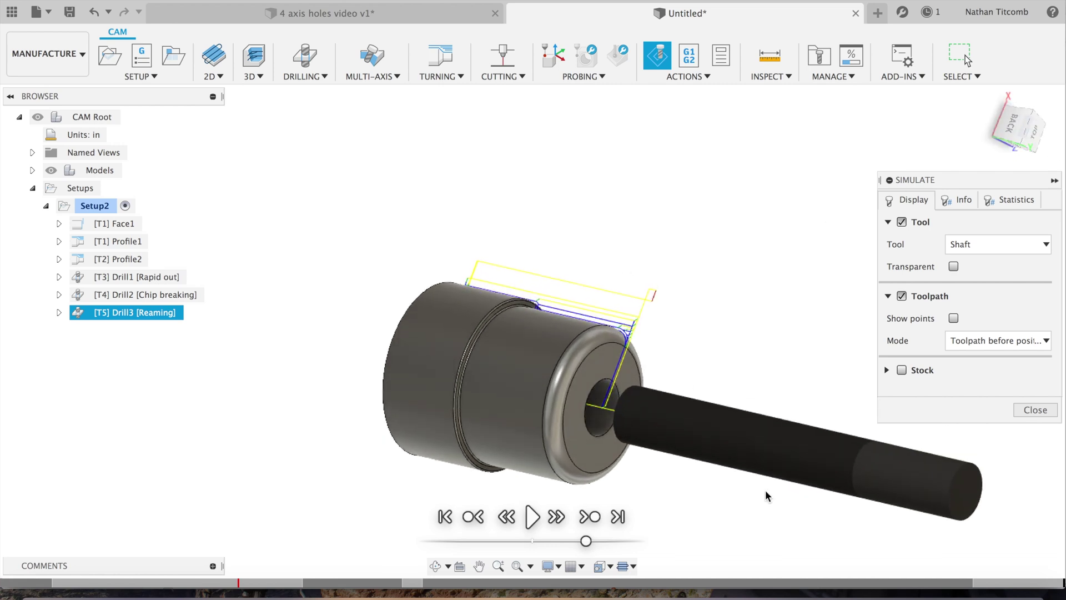
pyautogui.click(1034, 410)
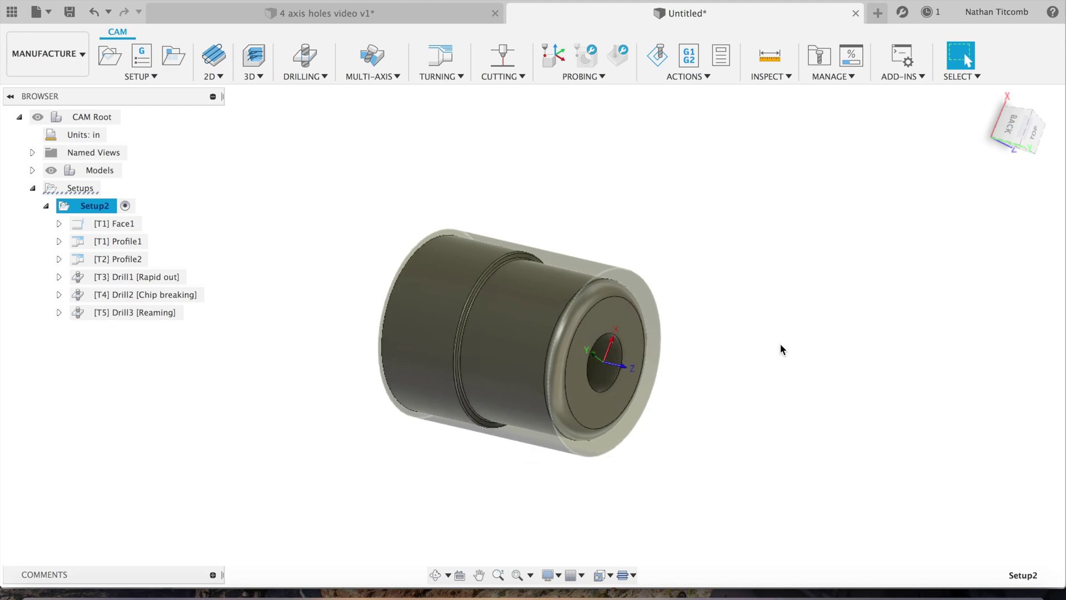